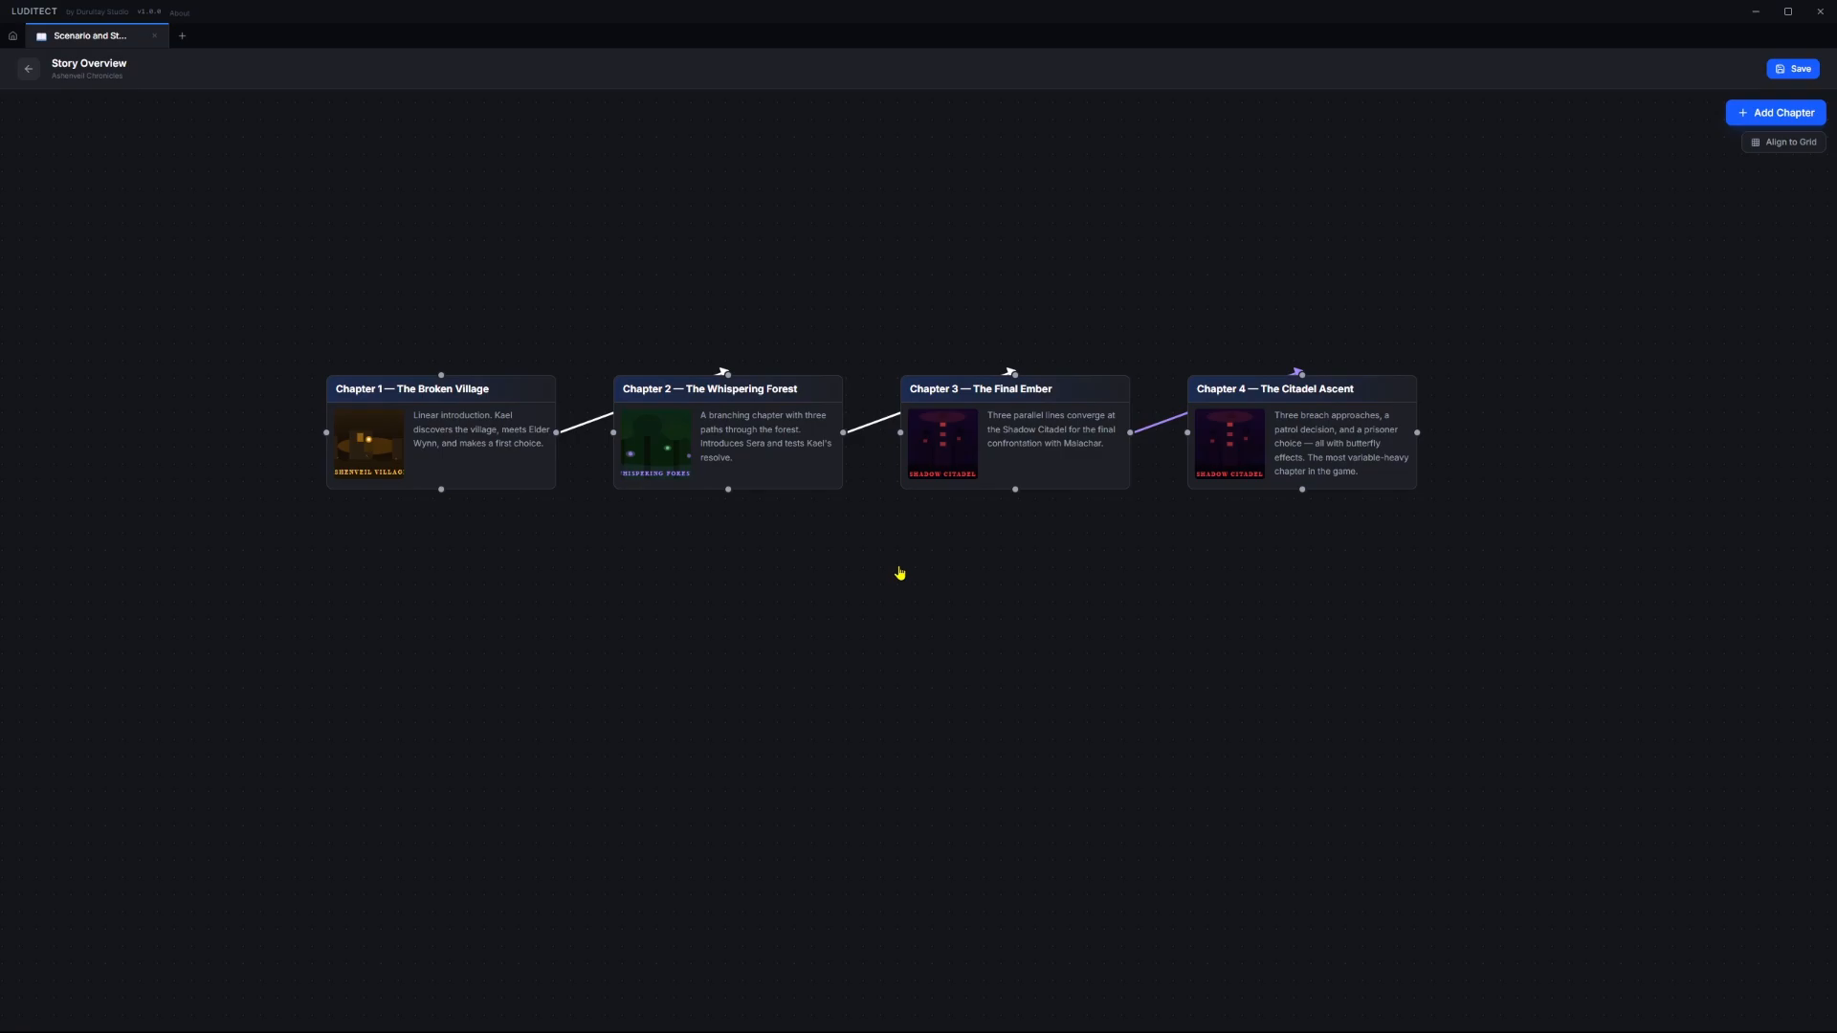
- Create a new chapter named "Chapter 5 - Intruder" with the image 4- Malachar.png
click(1765, 115)
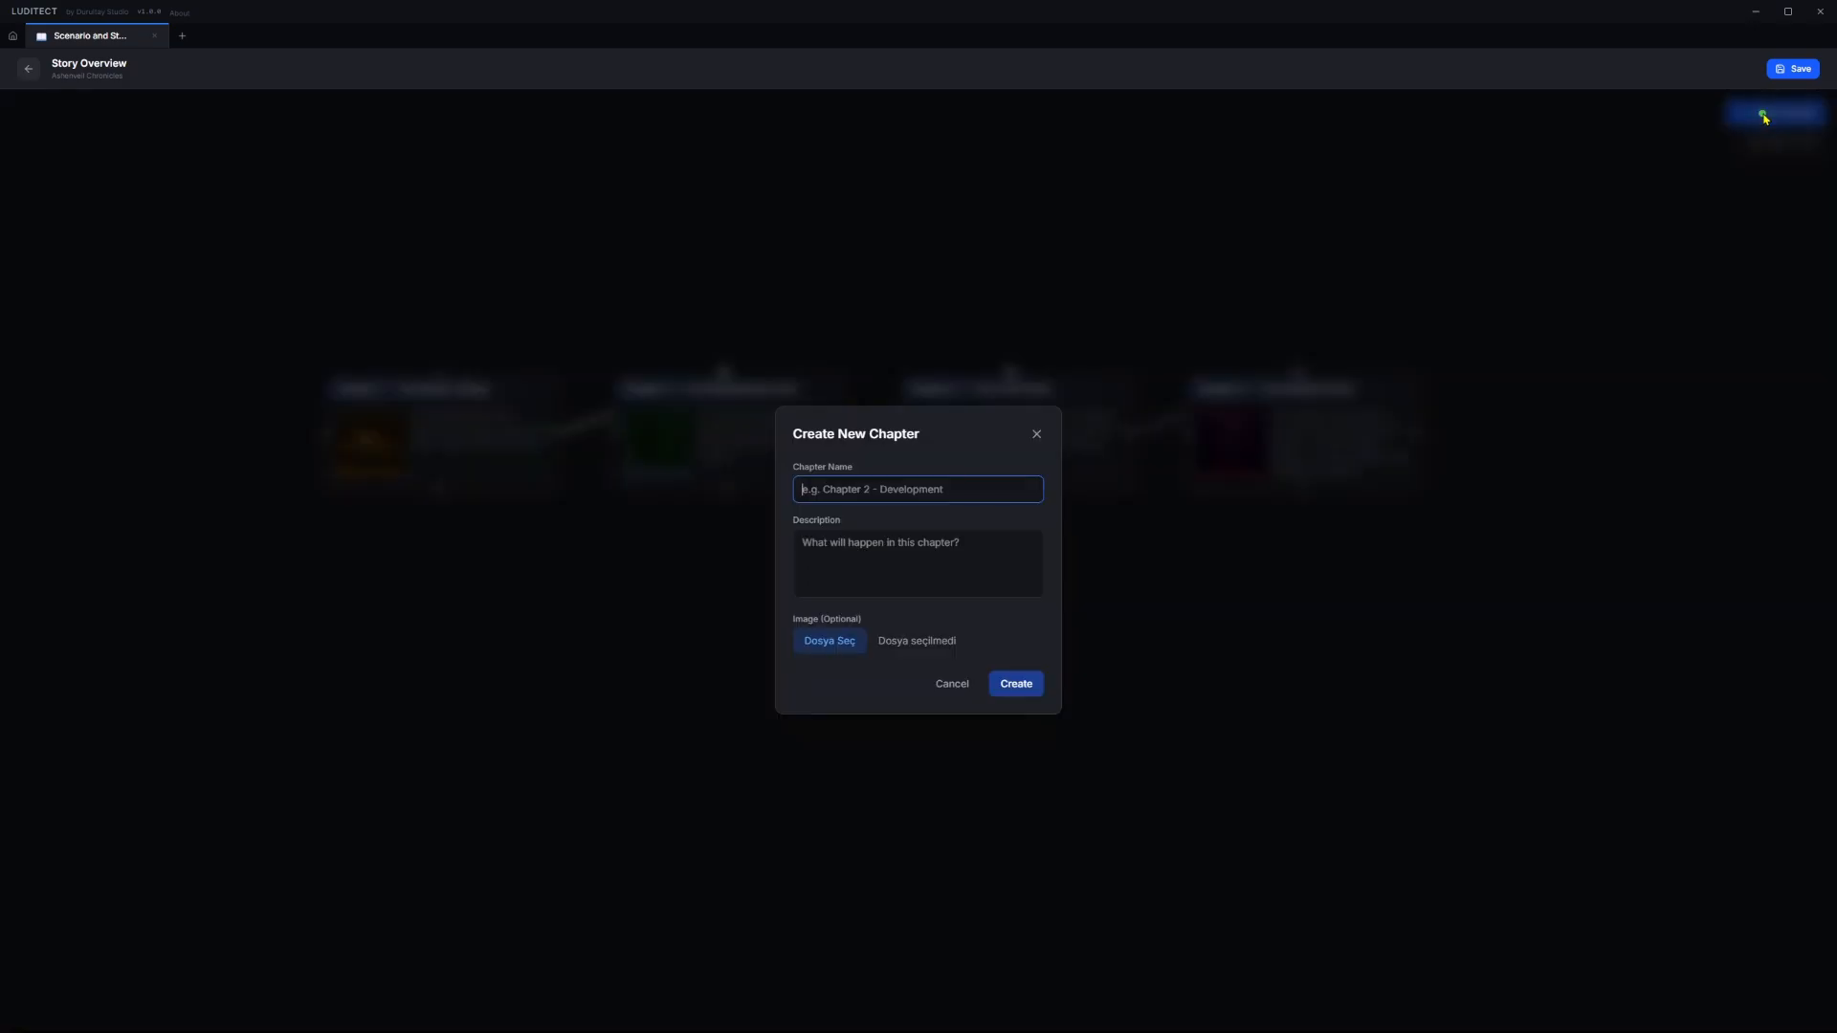
text(Chapter 5 - Intruder)
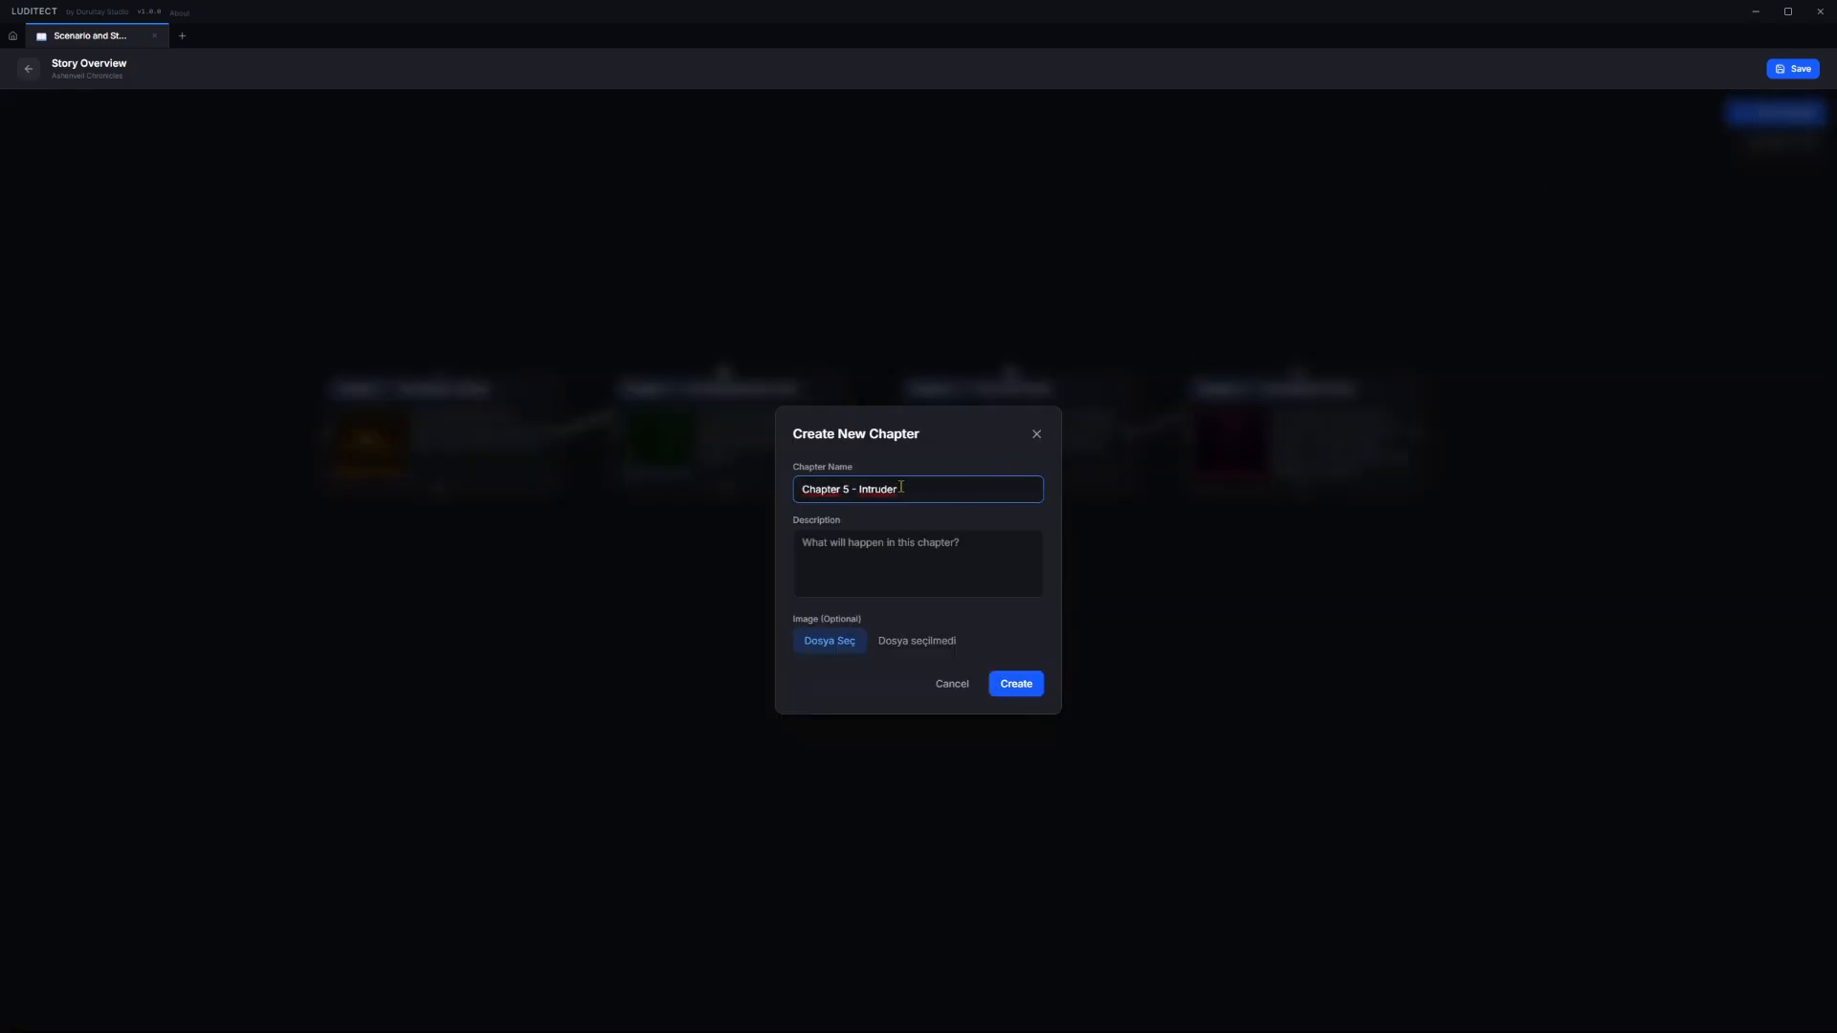
click(828, 642)
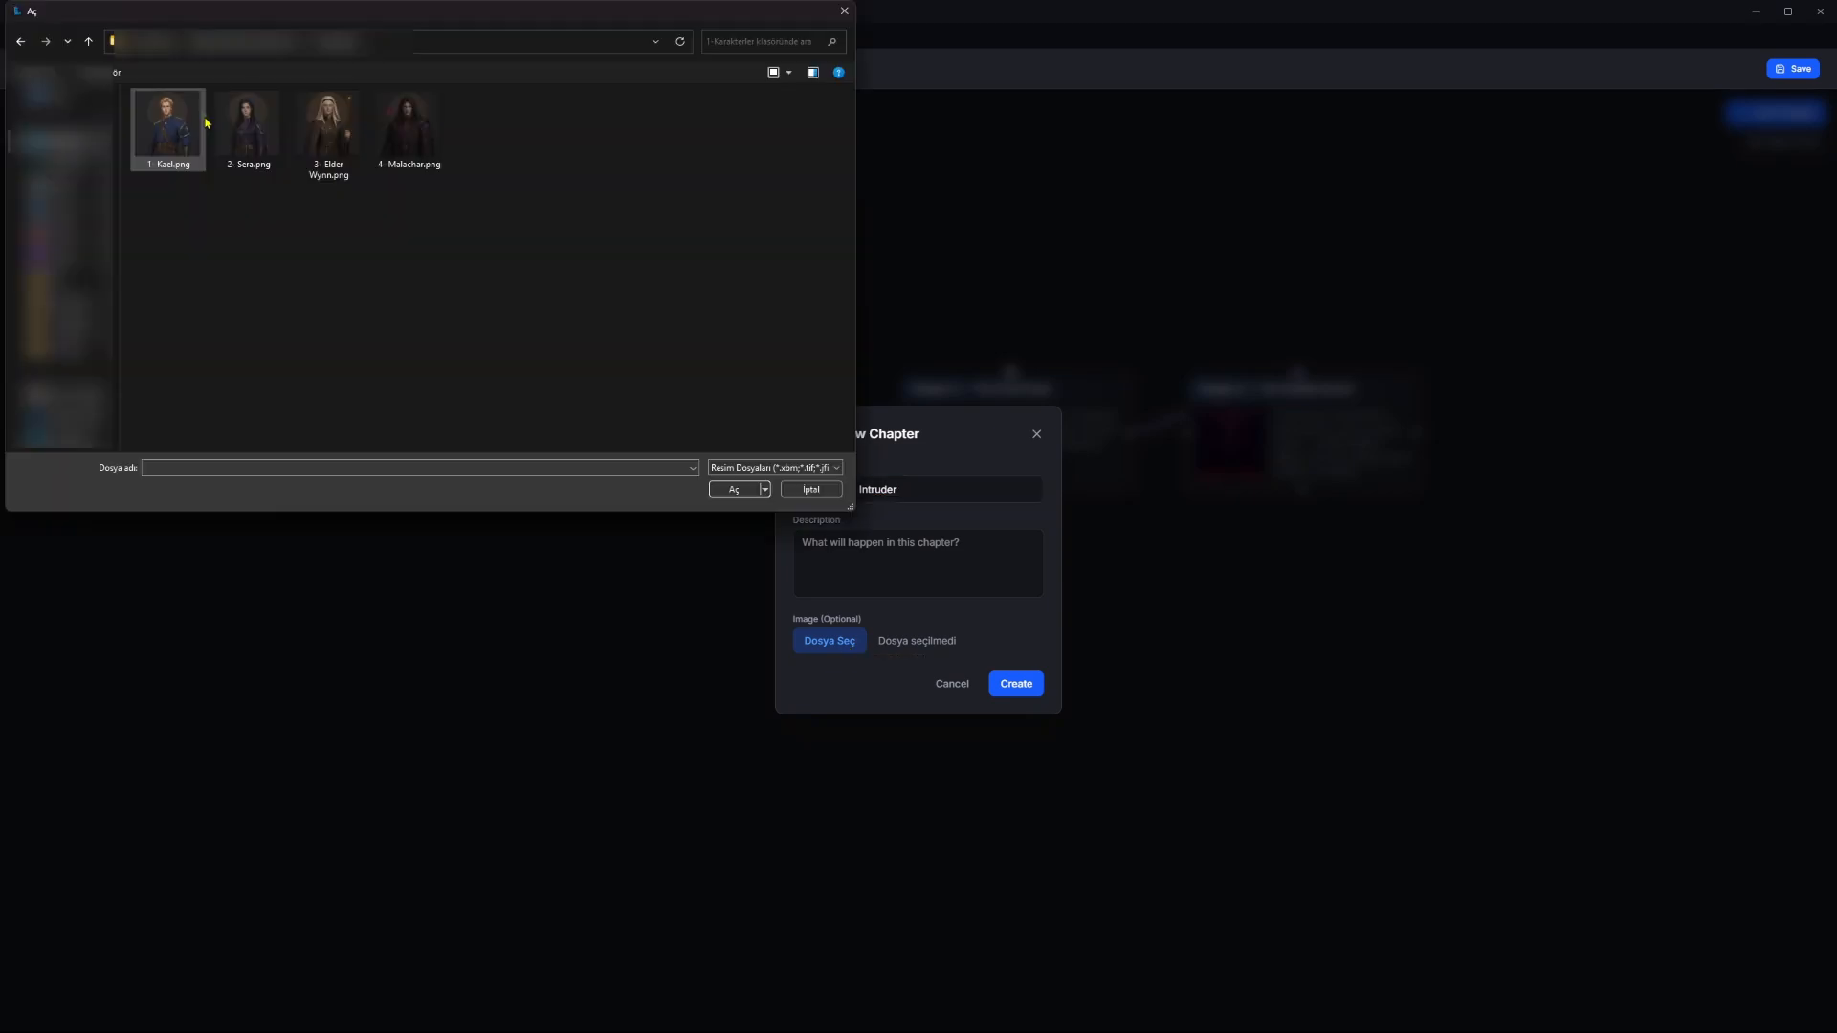
double_click(427, 129)
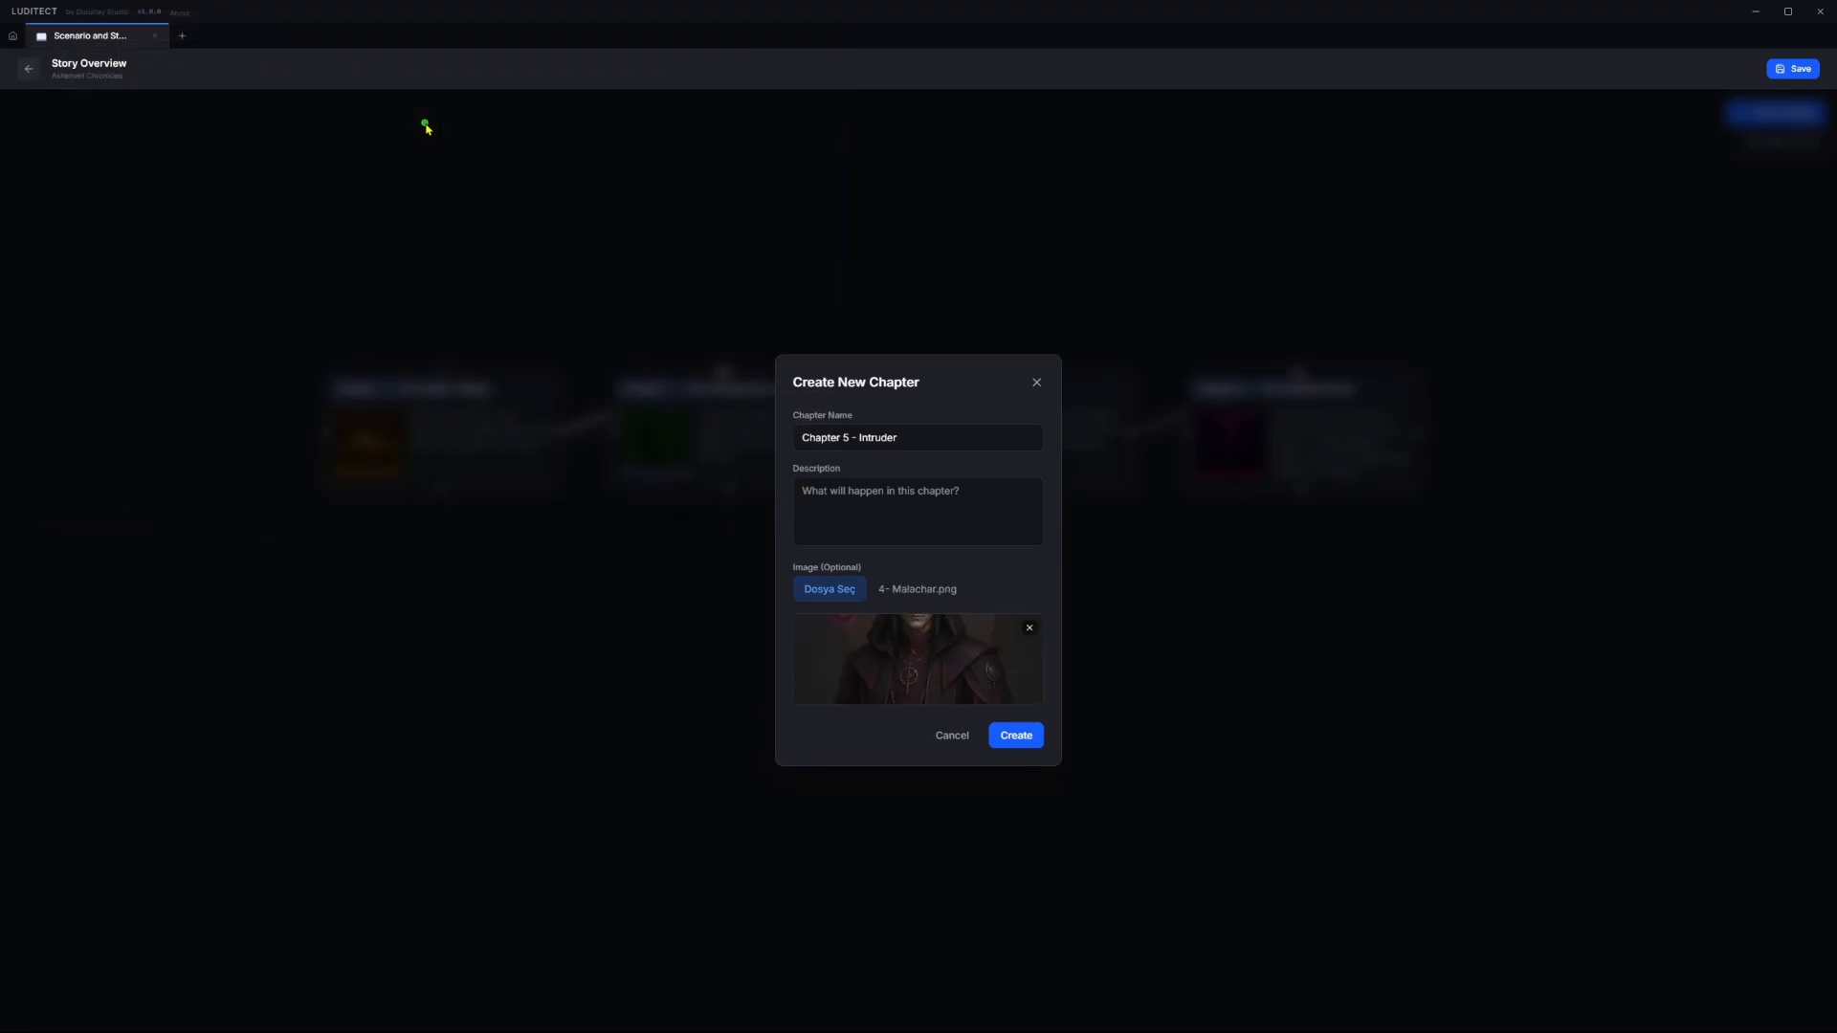
click(1016, 737)
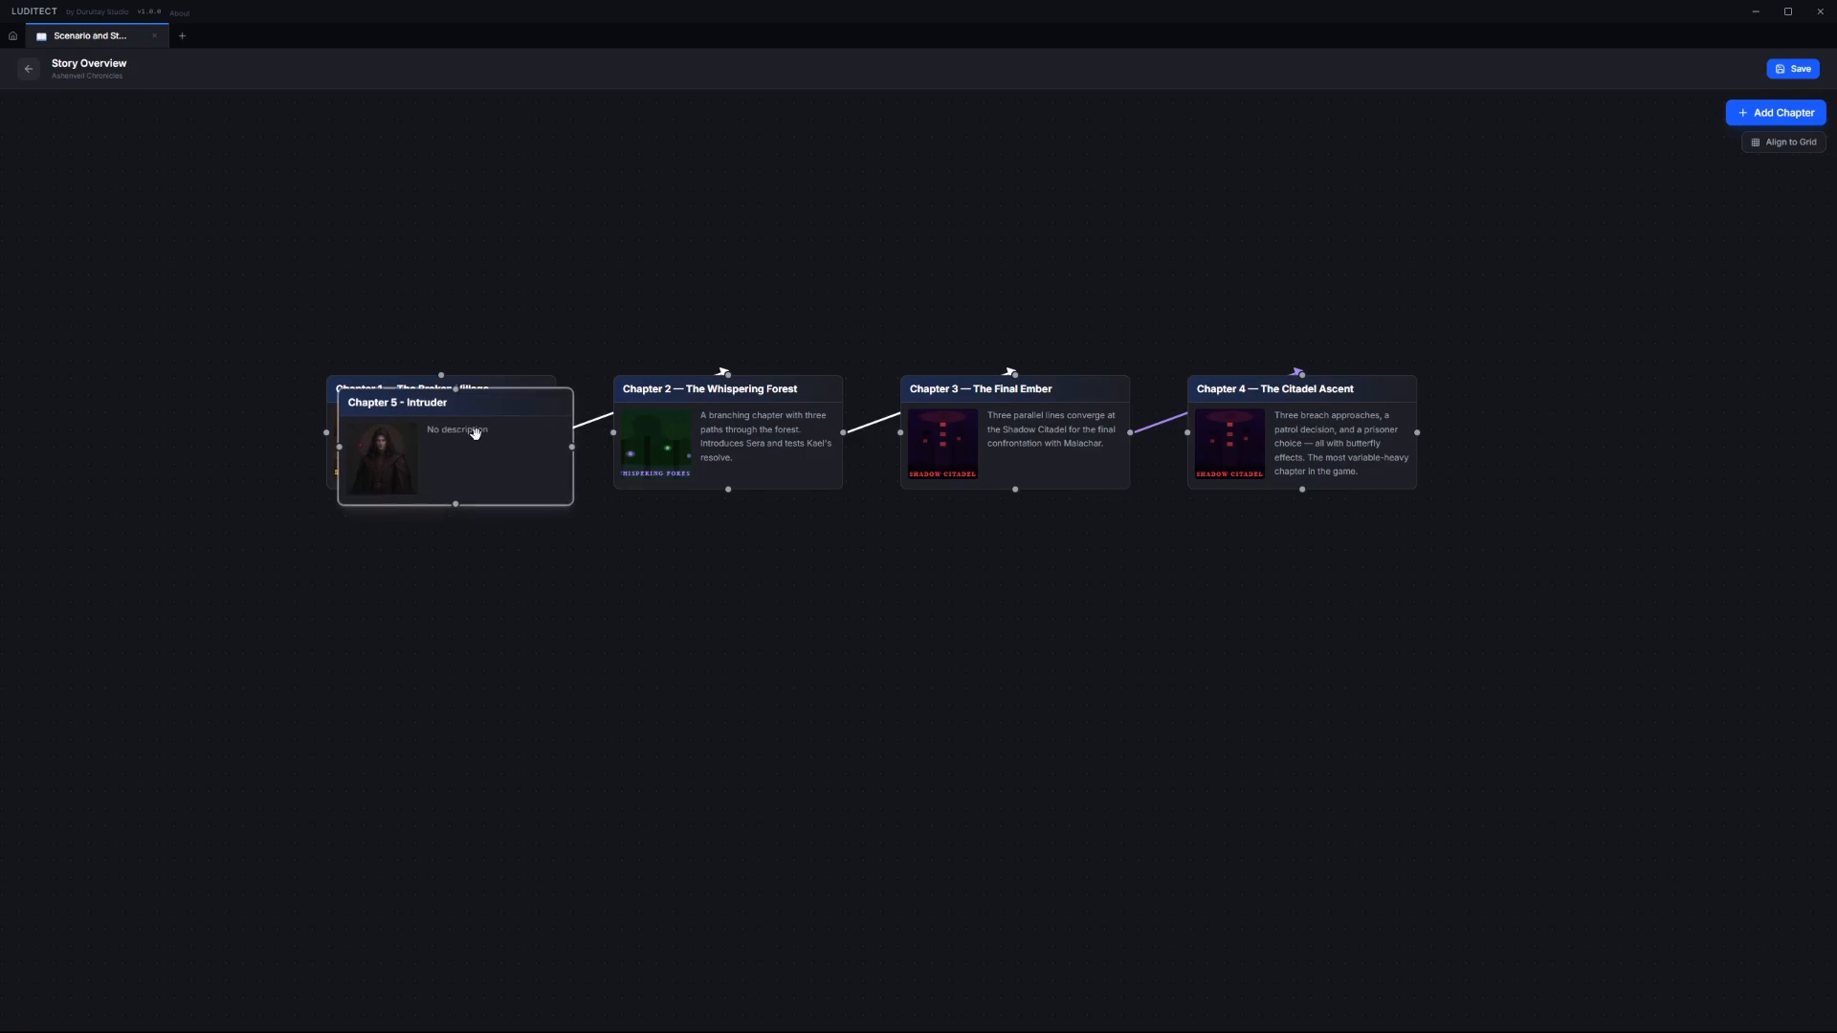
- Place the Chapter 5 card after Chapter 4 and connect Chapter 4's output side to it
drag(475, 433, 1007, 405)
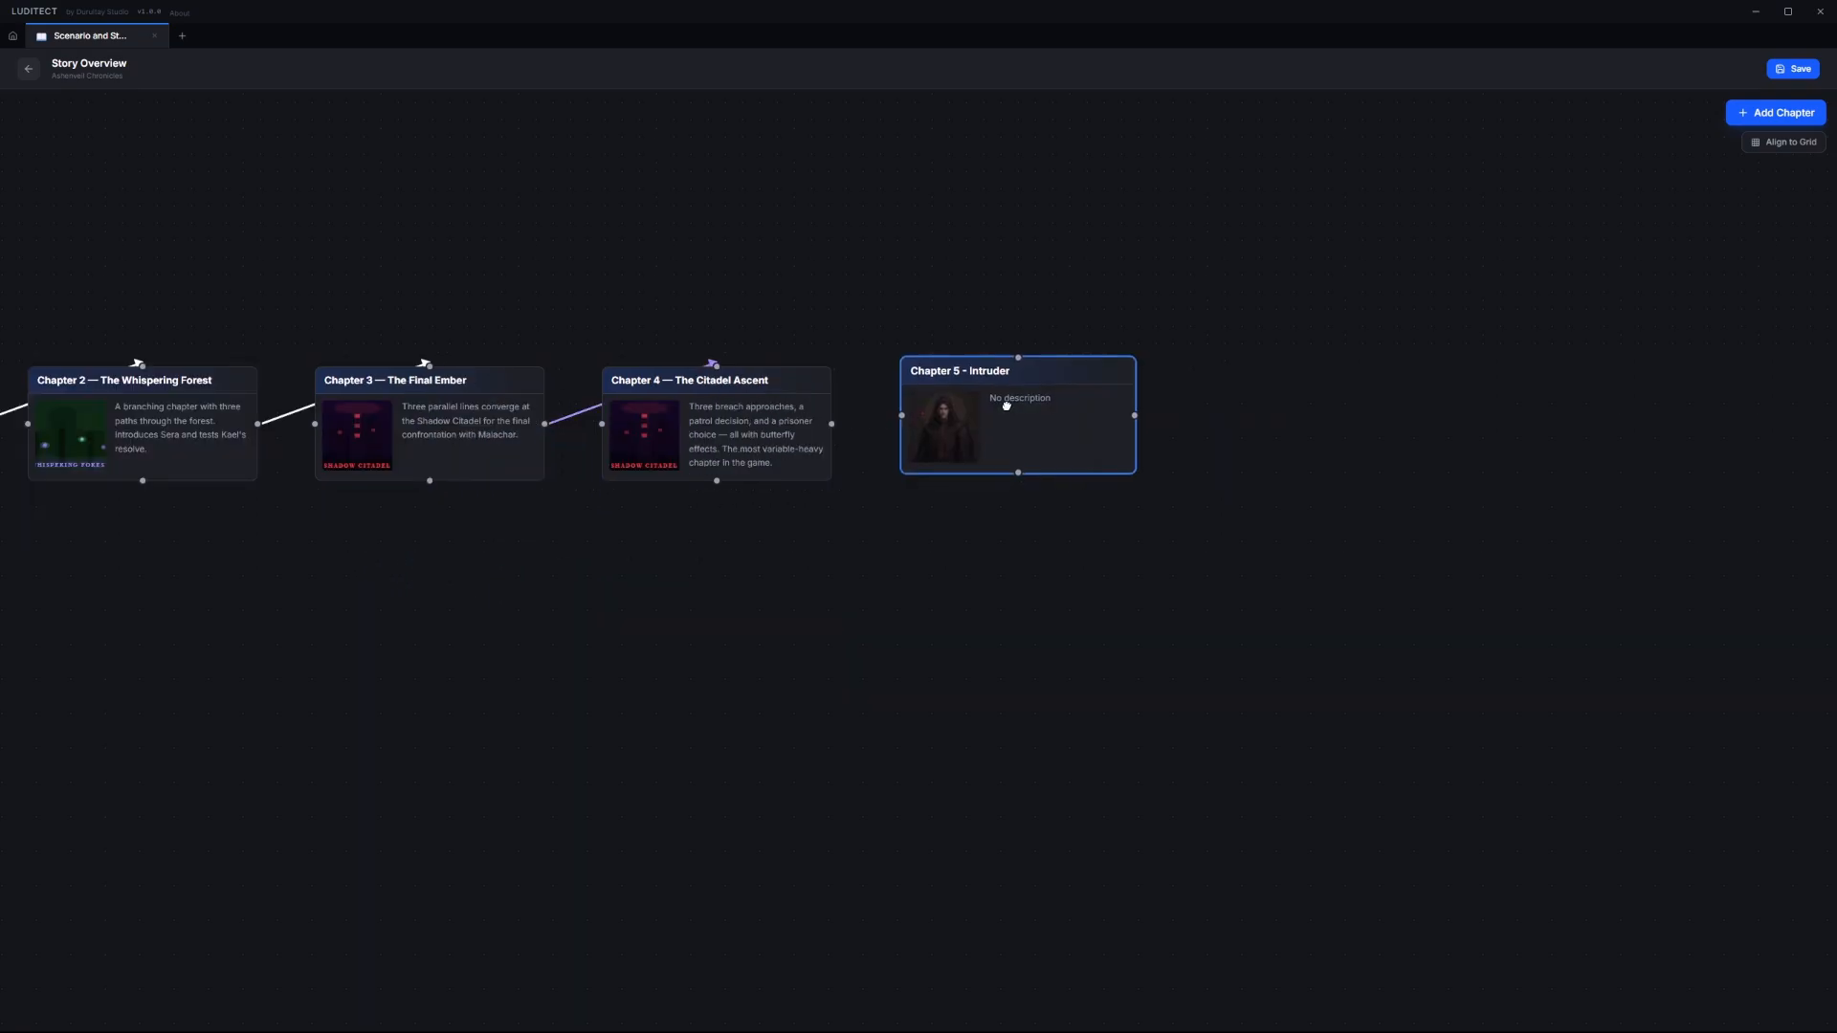
drag(832, 423, 901, 422)
scroll(918, 427, up, 4)
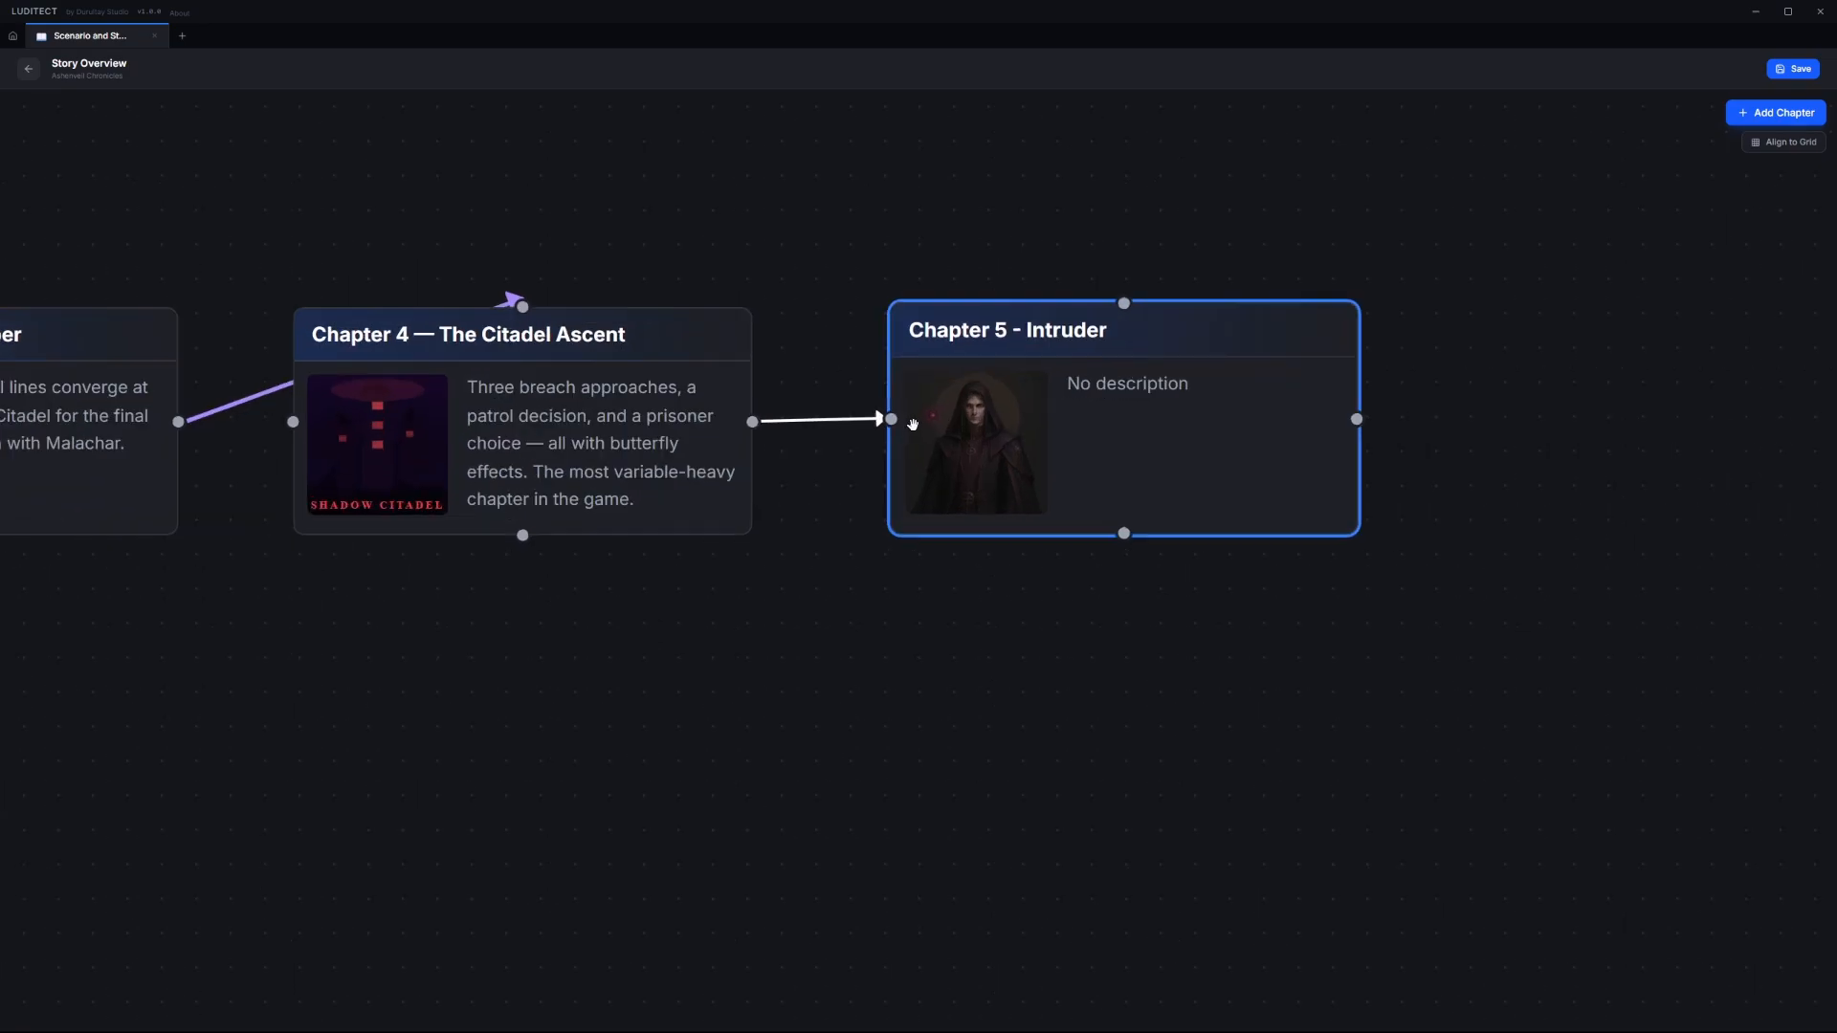
- Open the Chapter 5 story canvas and title its start node "Chapter 5 - Start"
double_click(1082, 428)
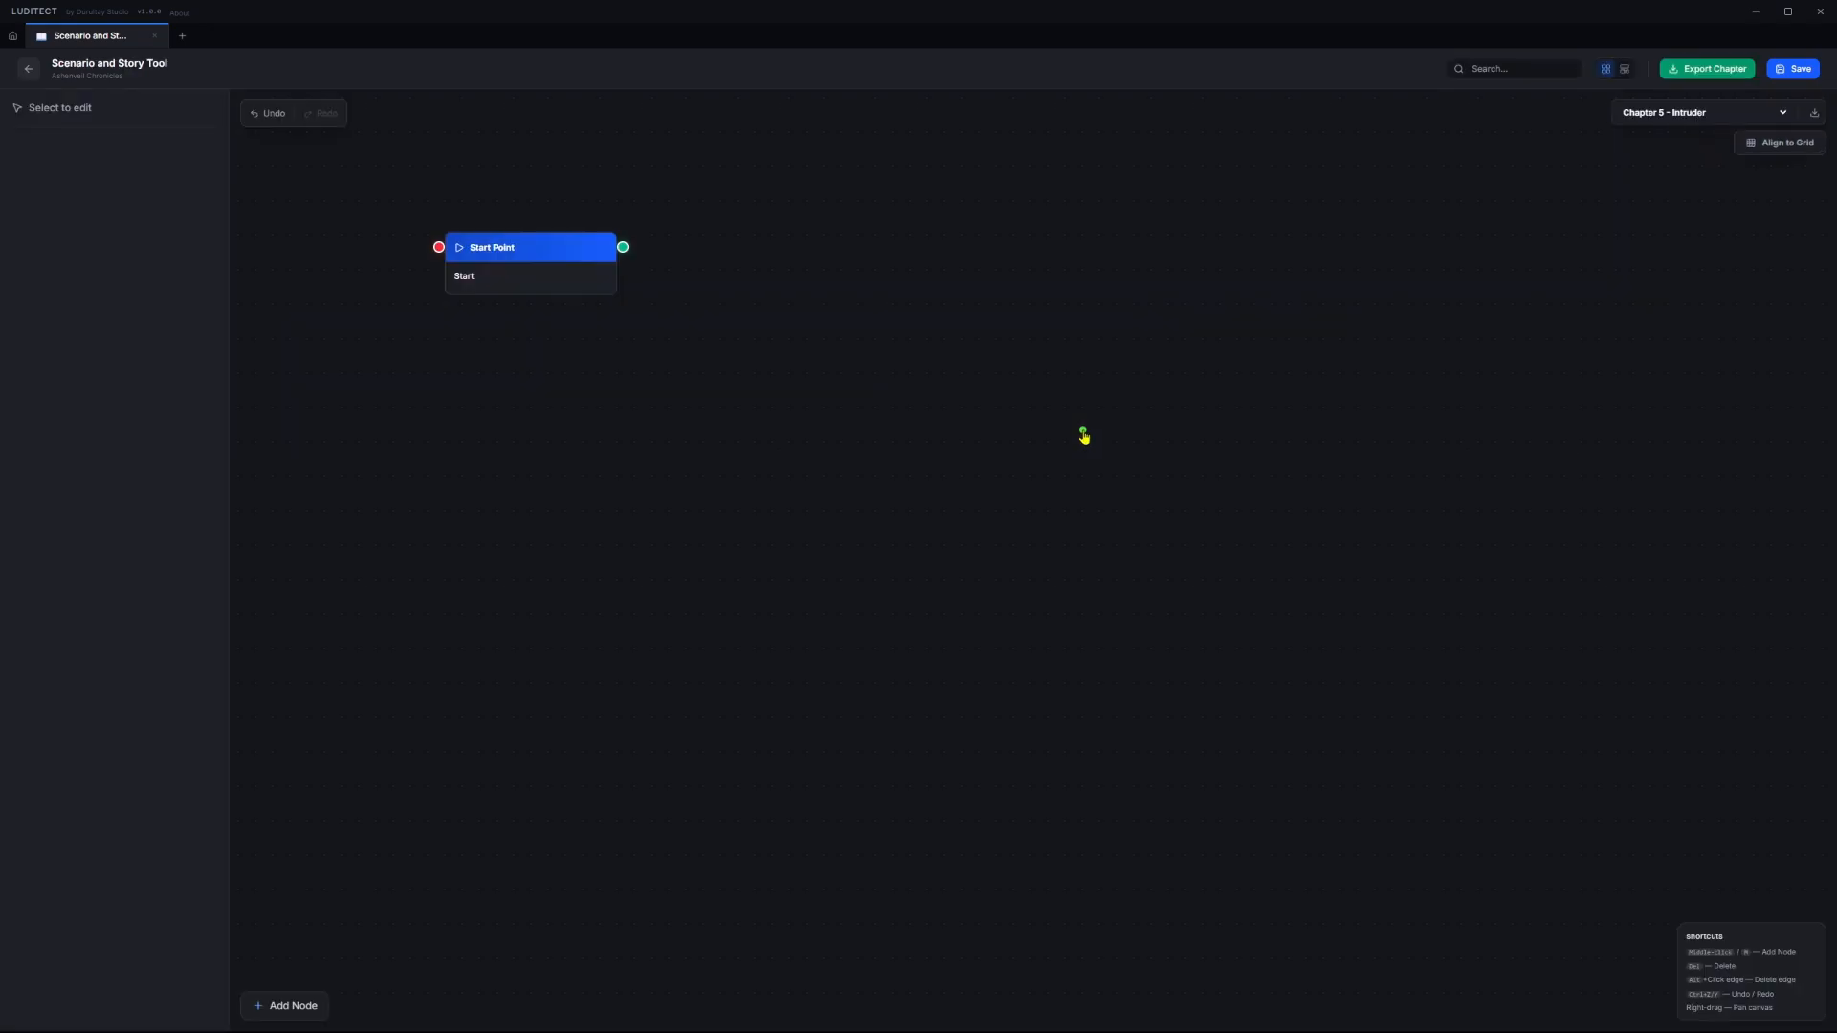
drag(625, 181, 673, 453)
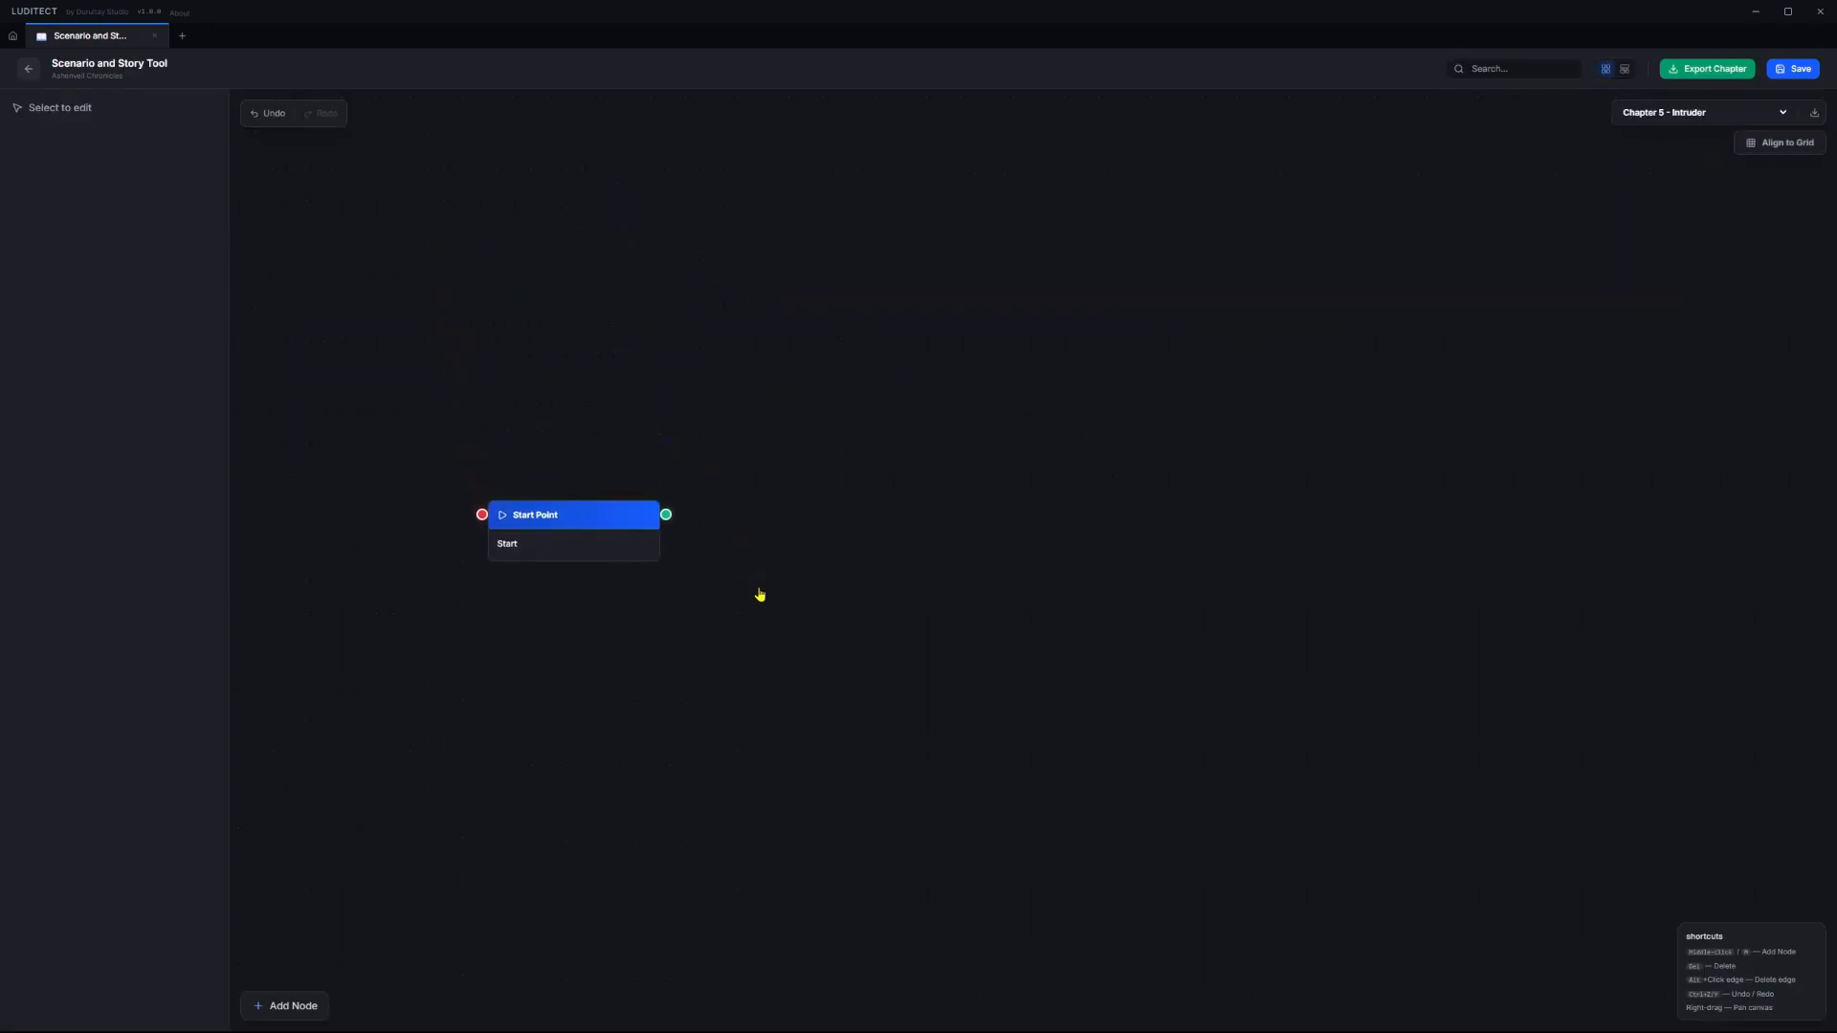
scroll(762, 611, up, 3)
drag(762, 611, 815, 652)
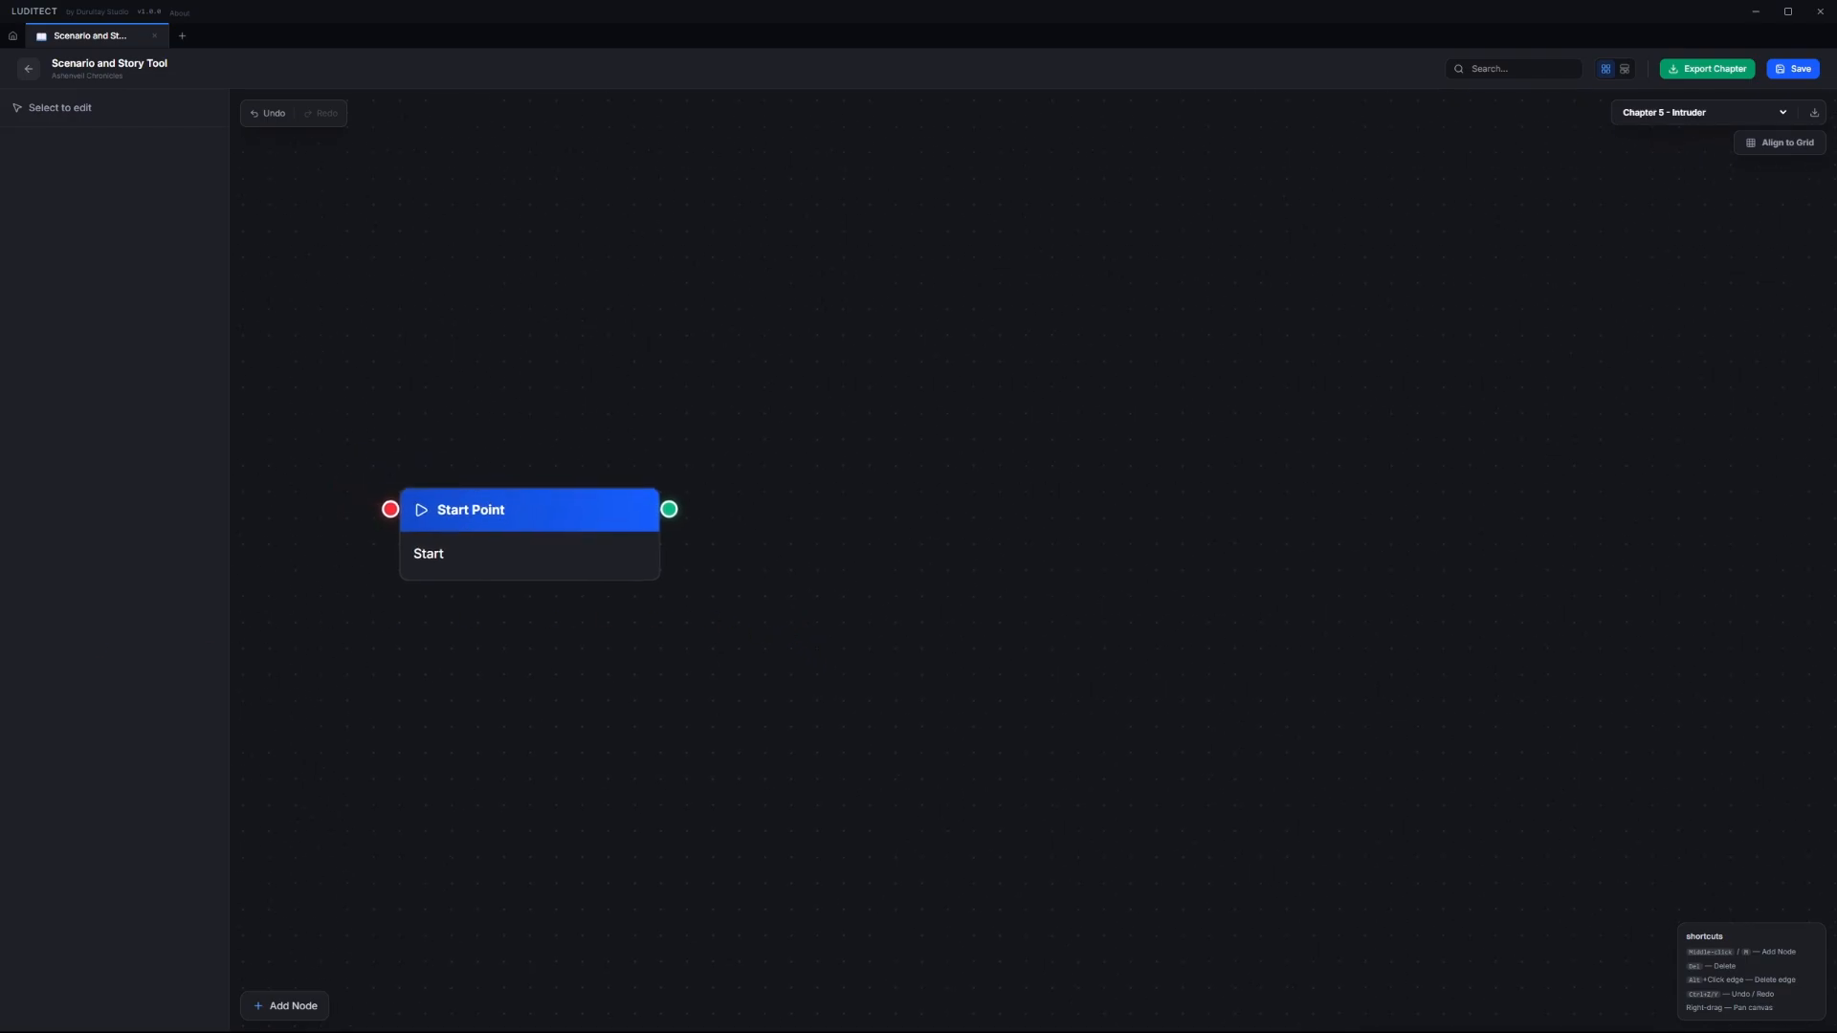
click(552, 545)
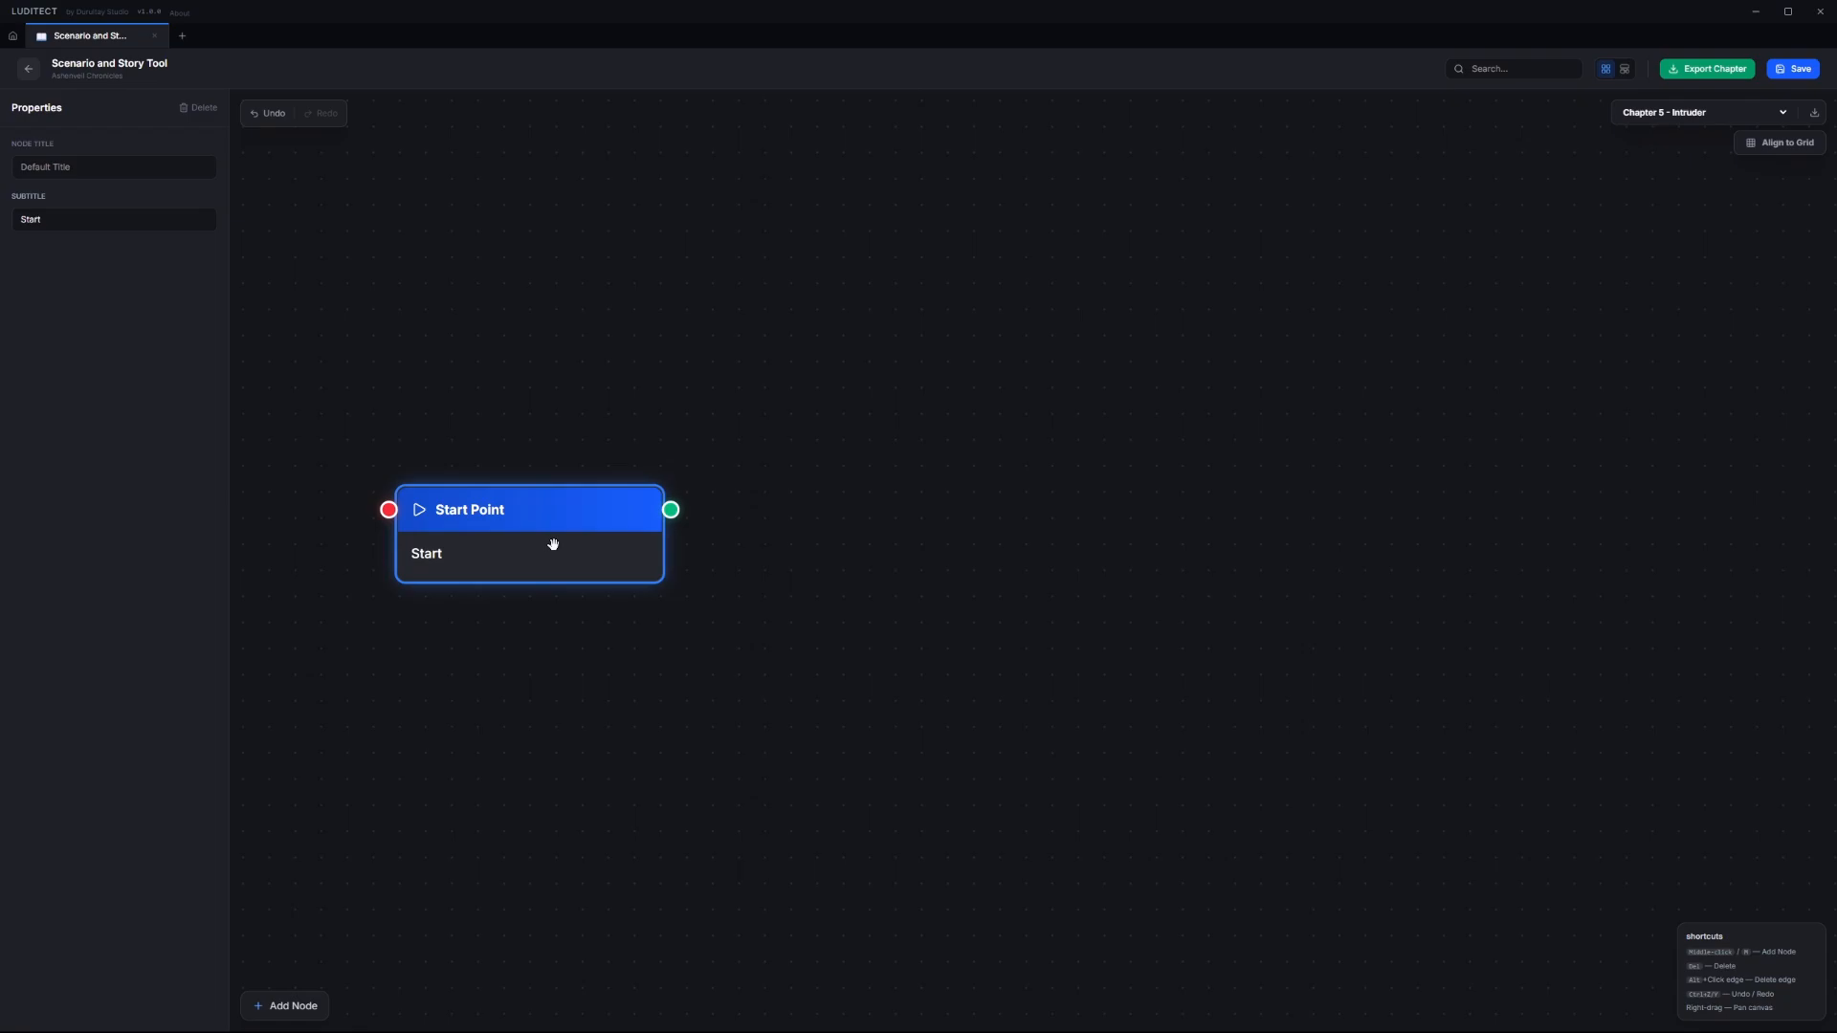
triple_click(85, 167)
text(Chapter 5 - Start)
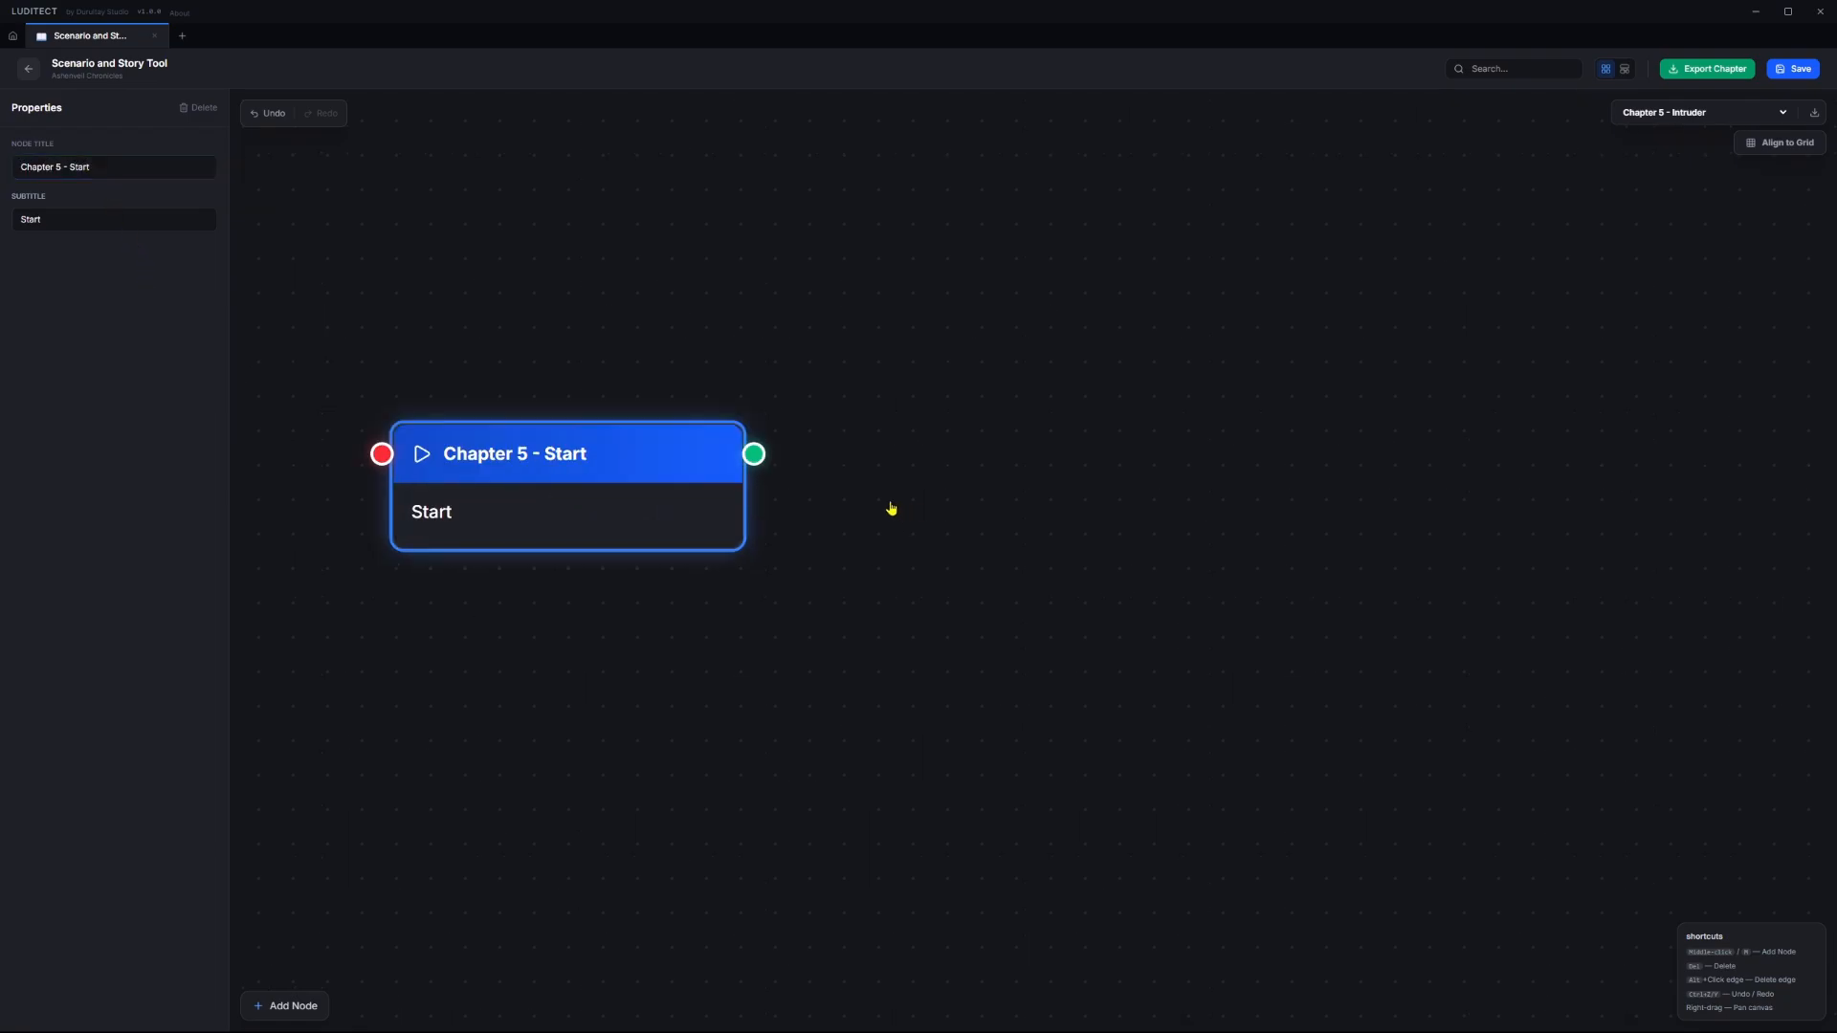
scroll(894, 464, down, 3)
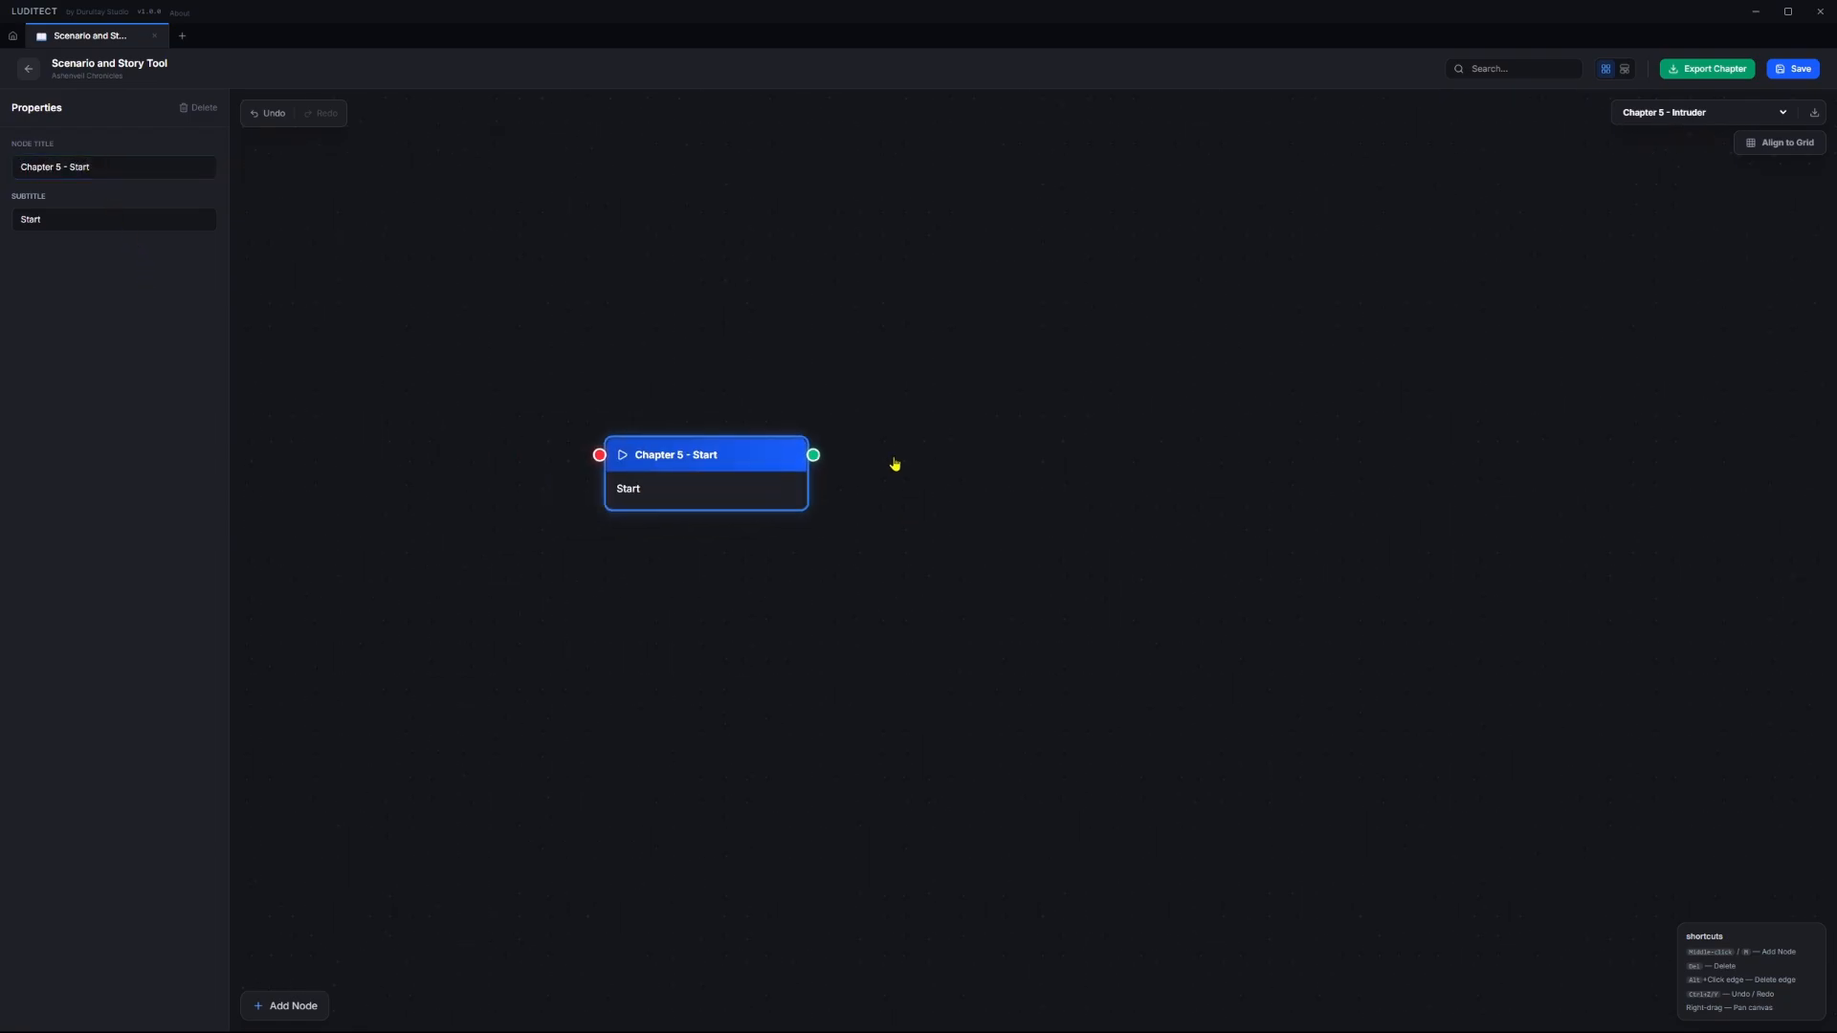
scroll(895, 464, up, 3)
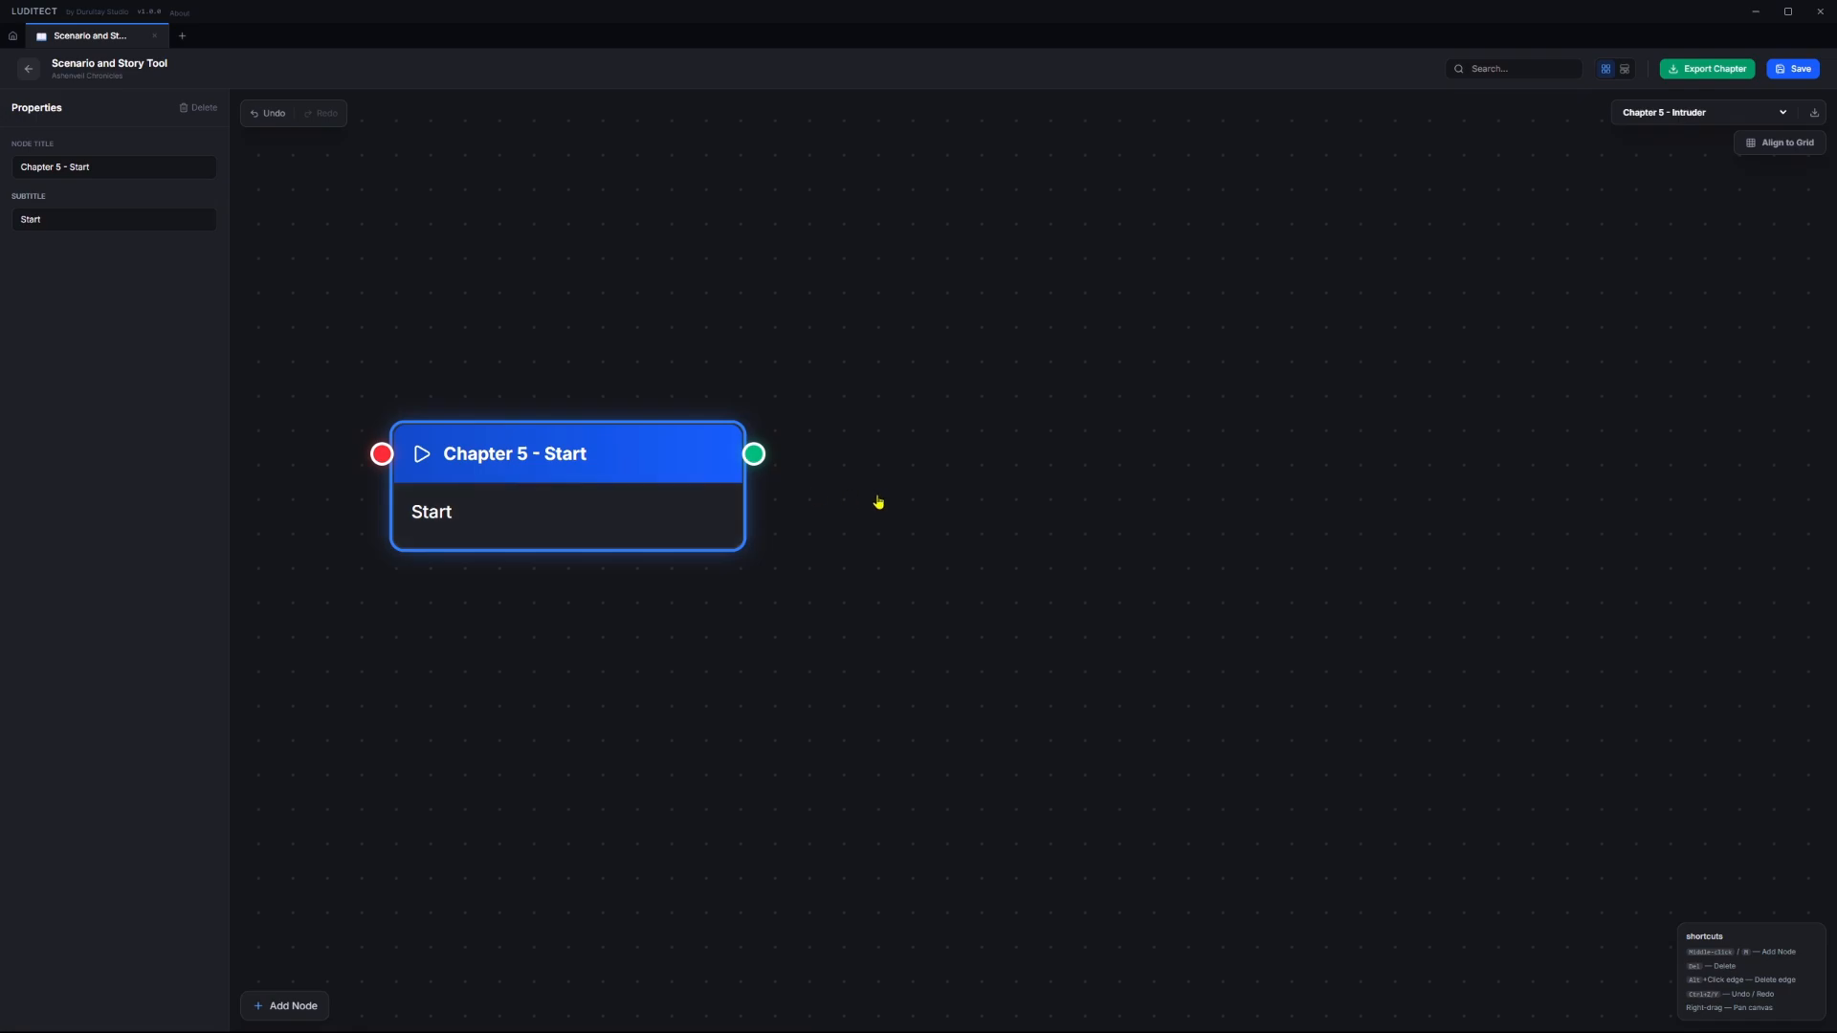
drag(879, 501, 839, 501)
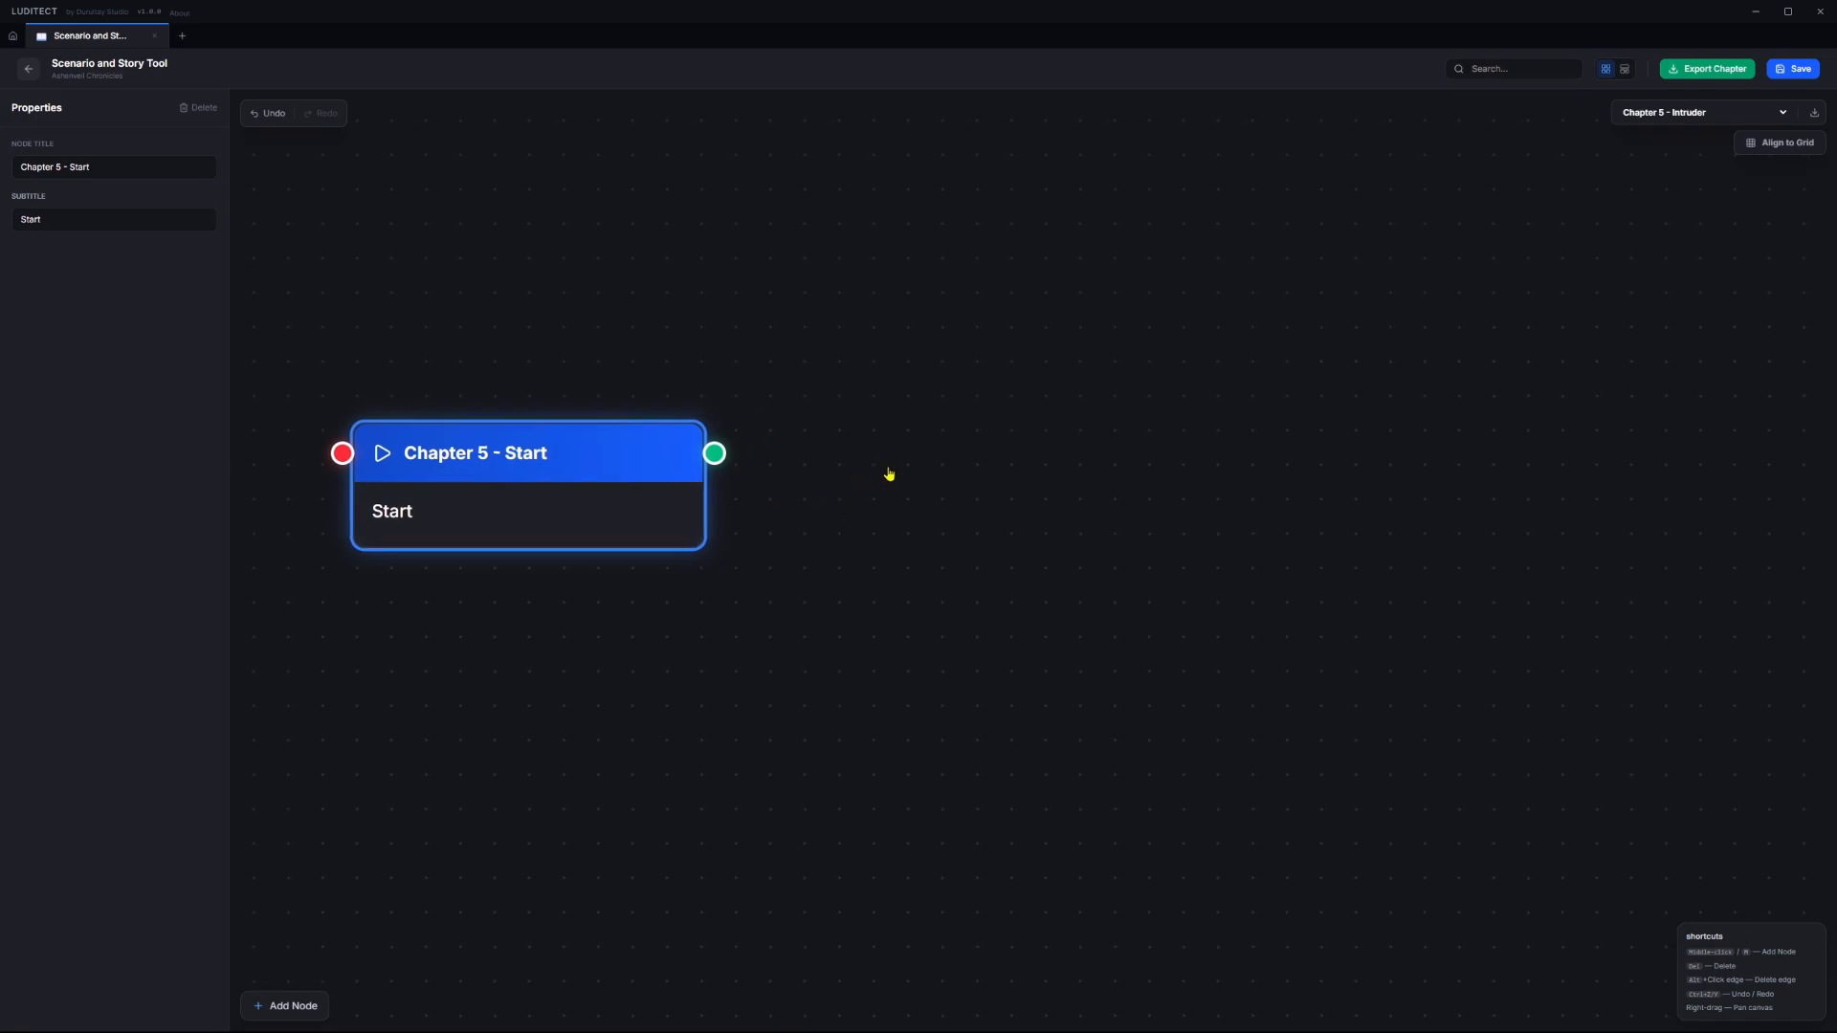
click(289, 1007)
click(289, 1007)
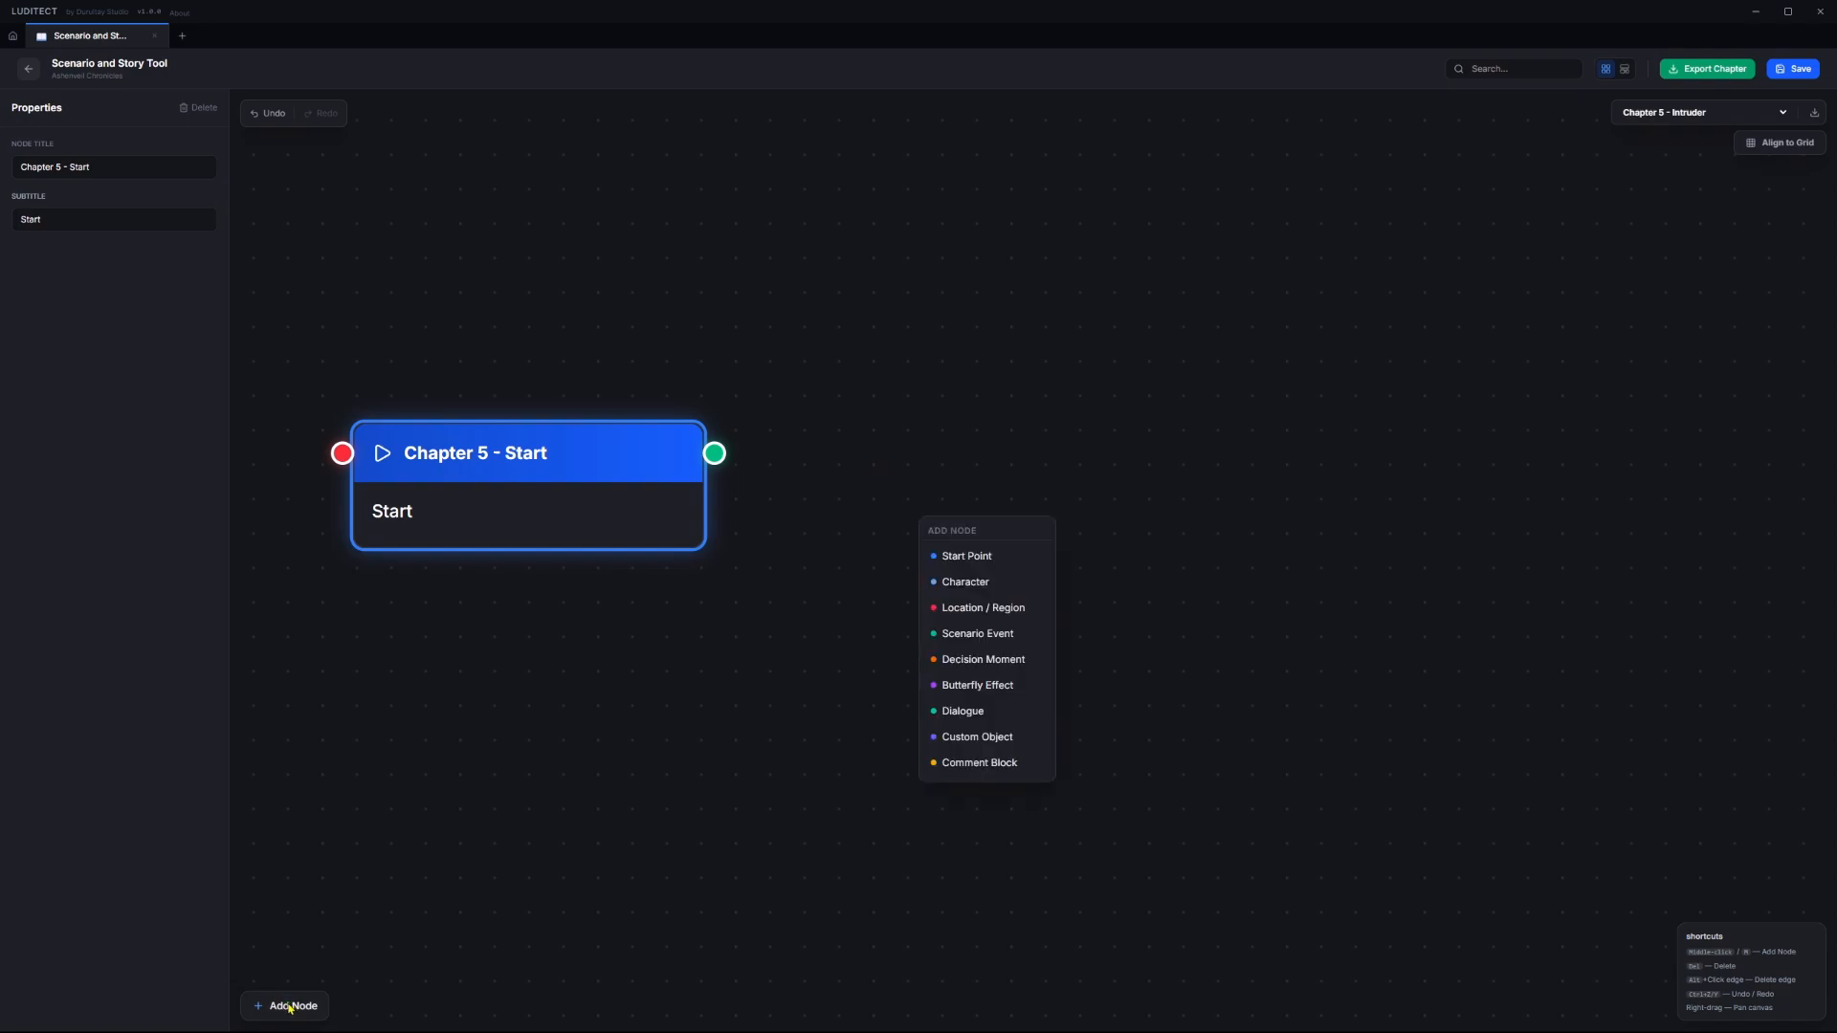
click(997, 441)
middle_click(1337, 341)
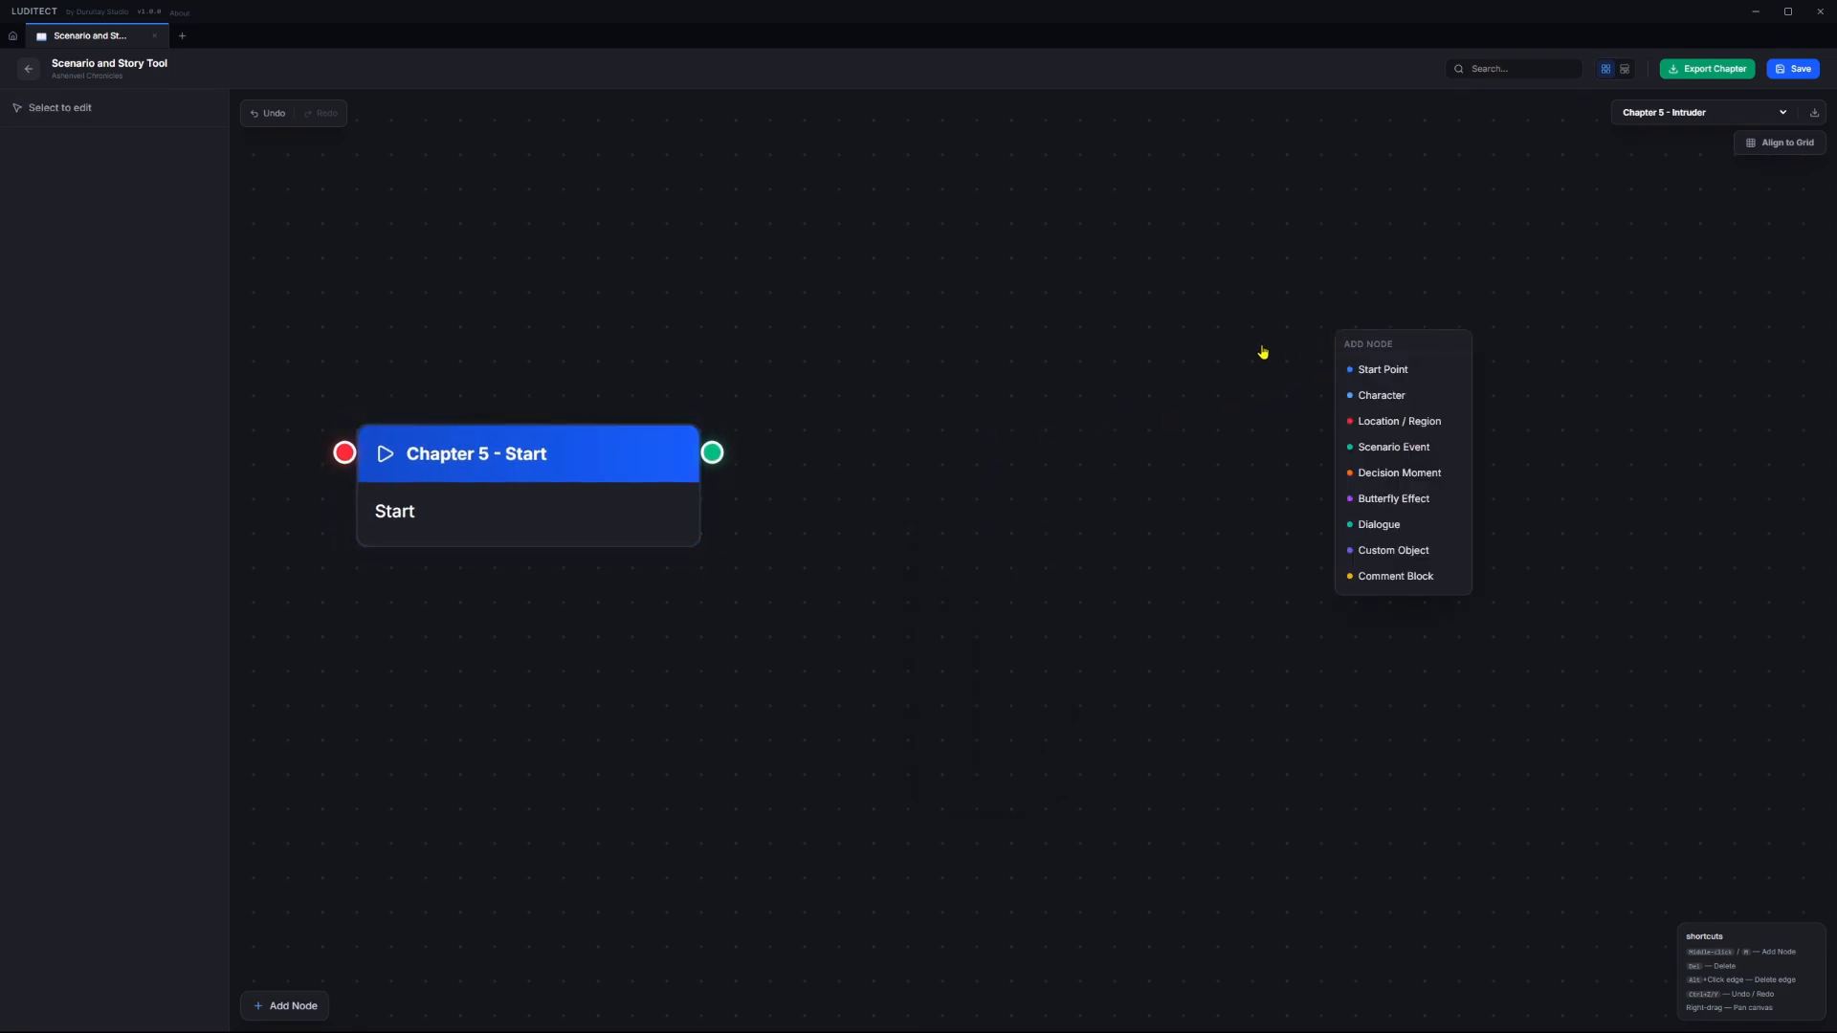
click(935, 475)
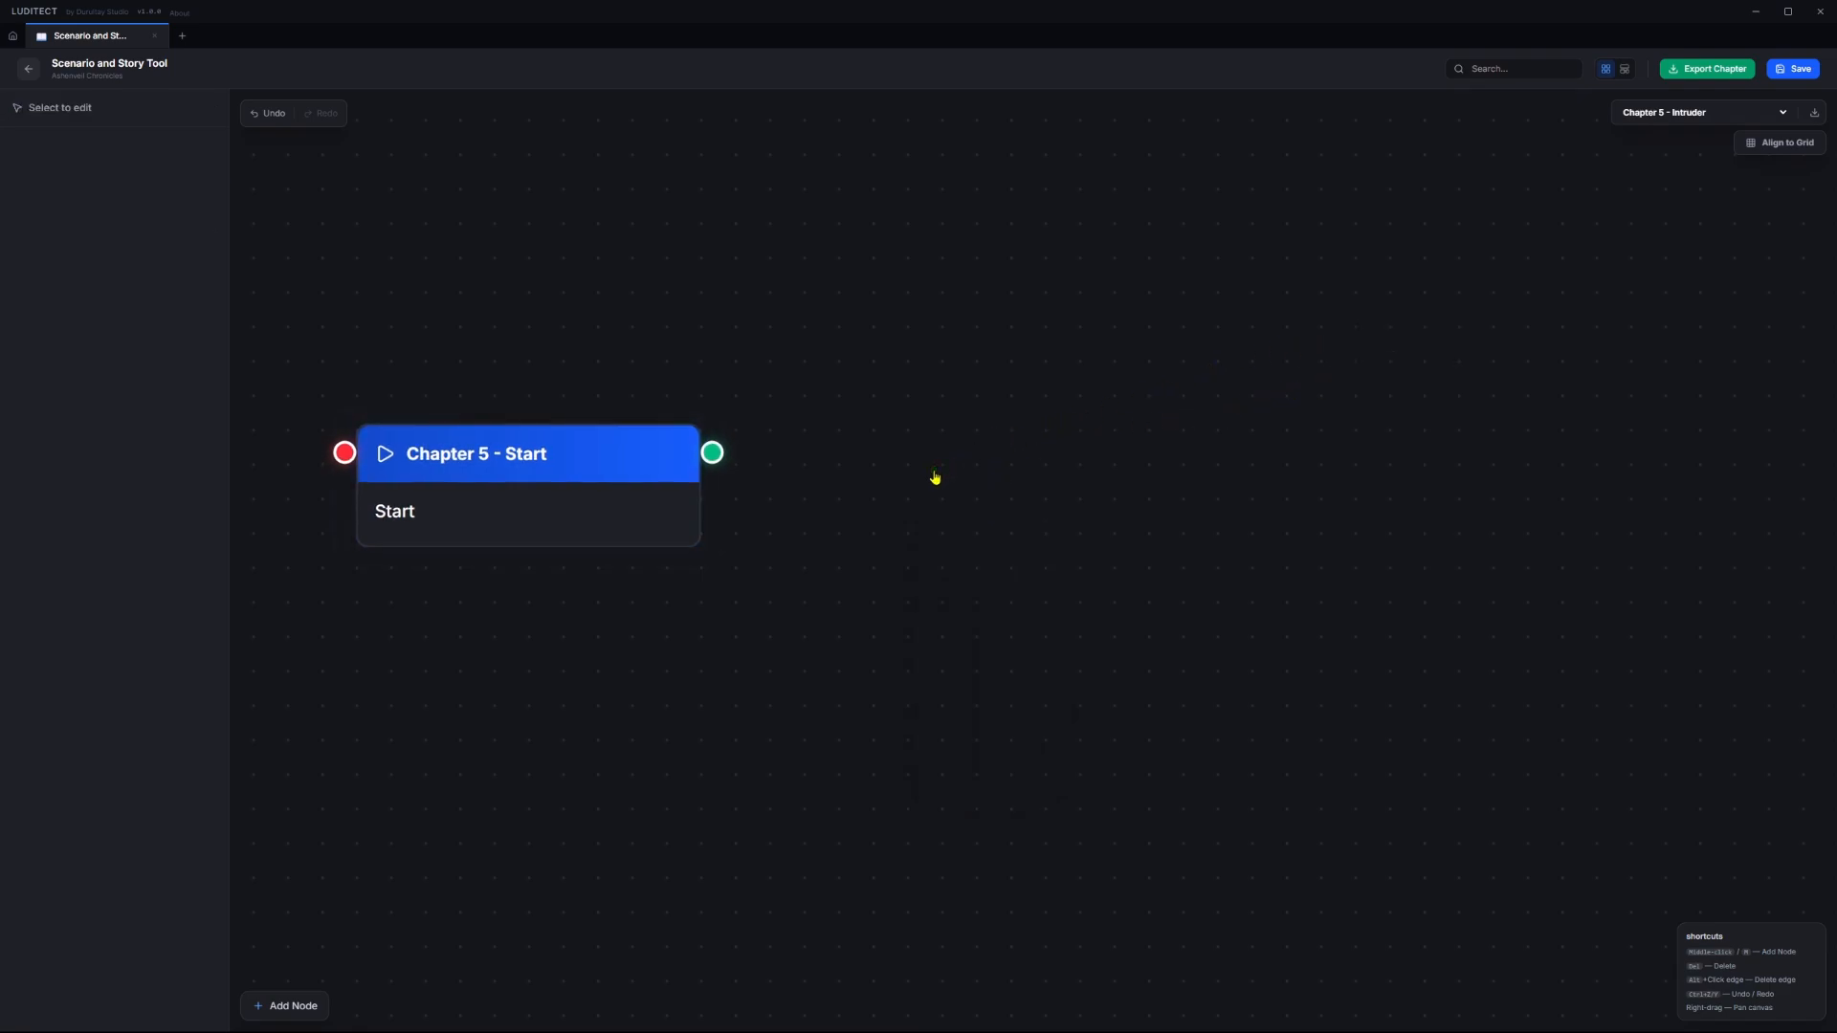
- Add a Scenario Event node beside the start node and title it "First Encounter"
middle_click(935, 475)
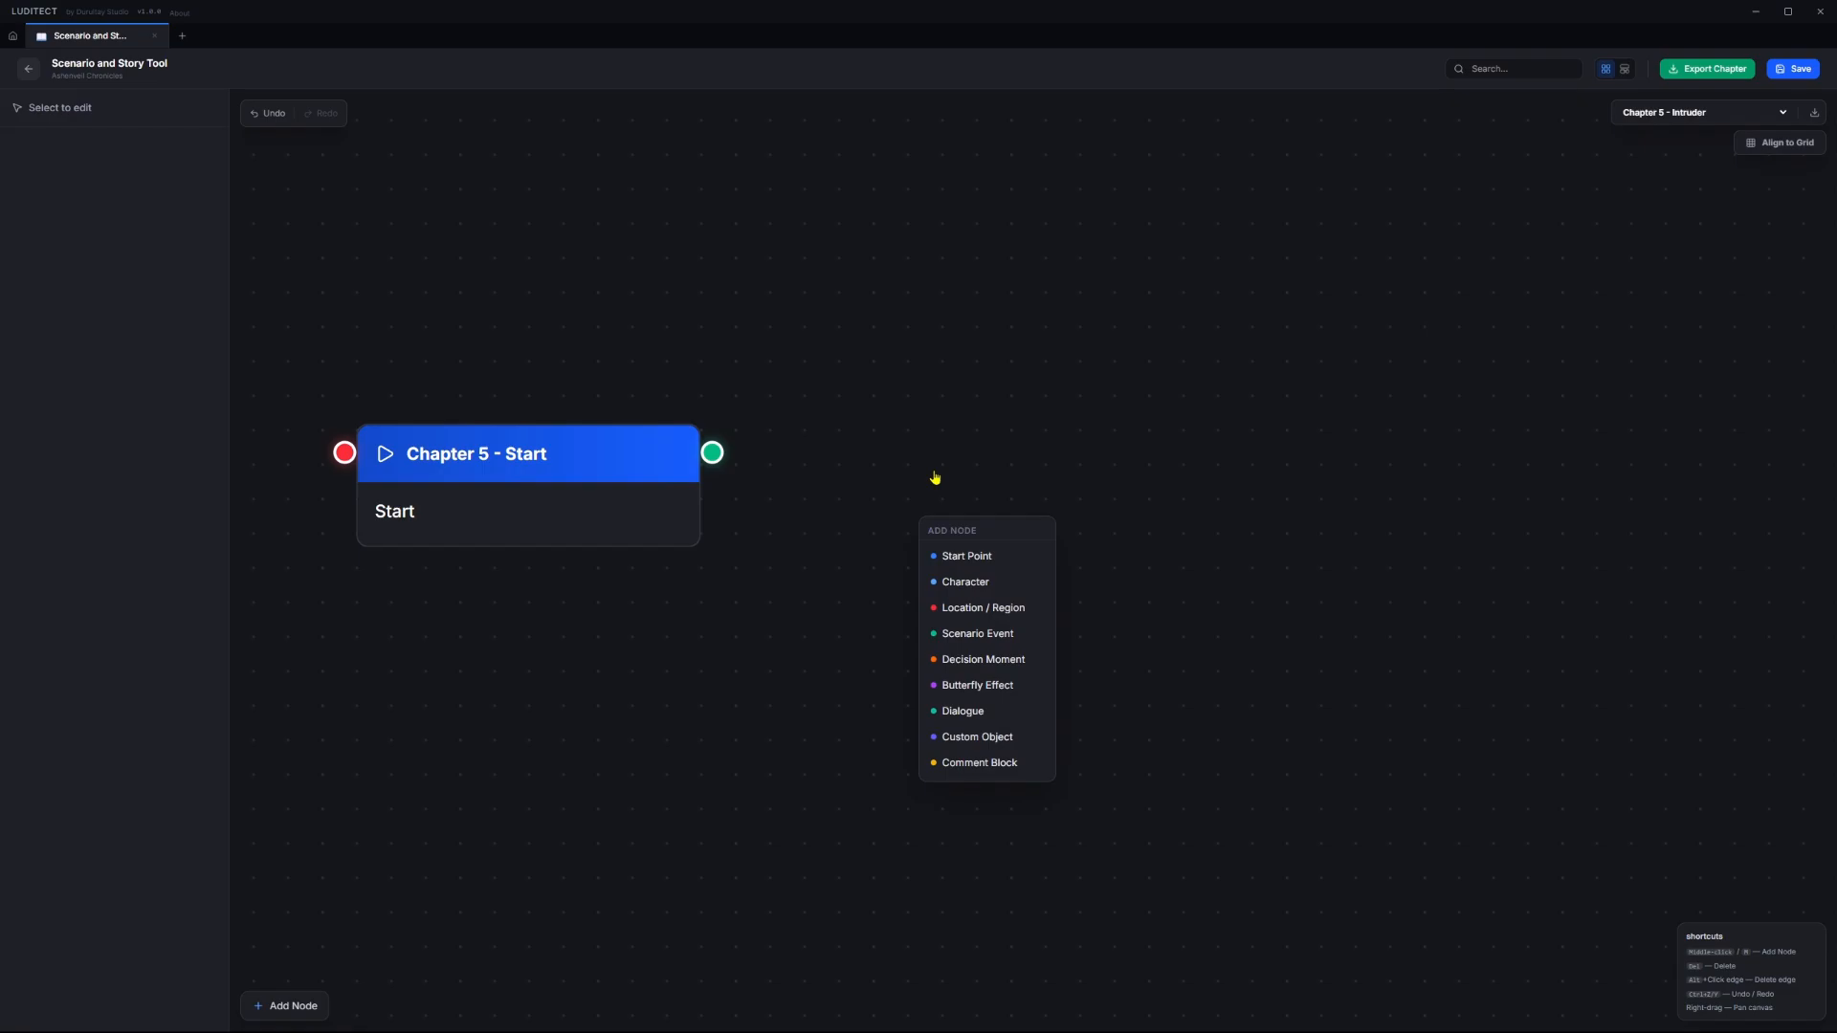
click(981, 634)
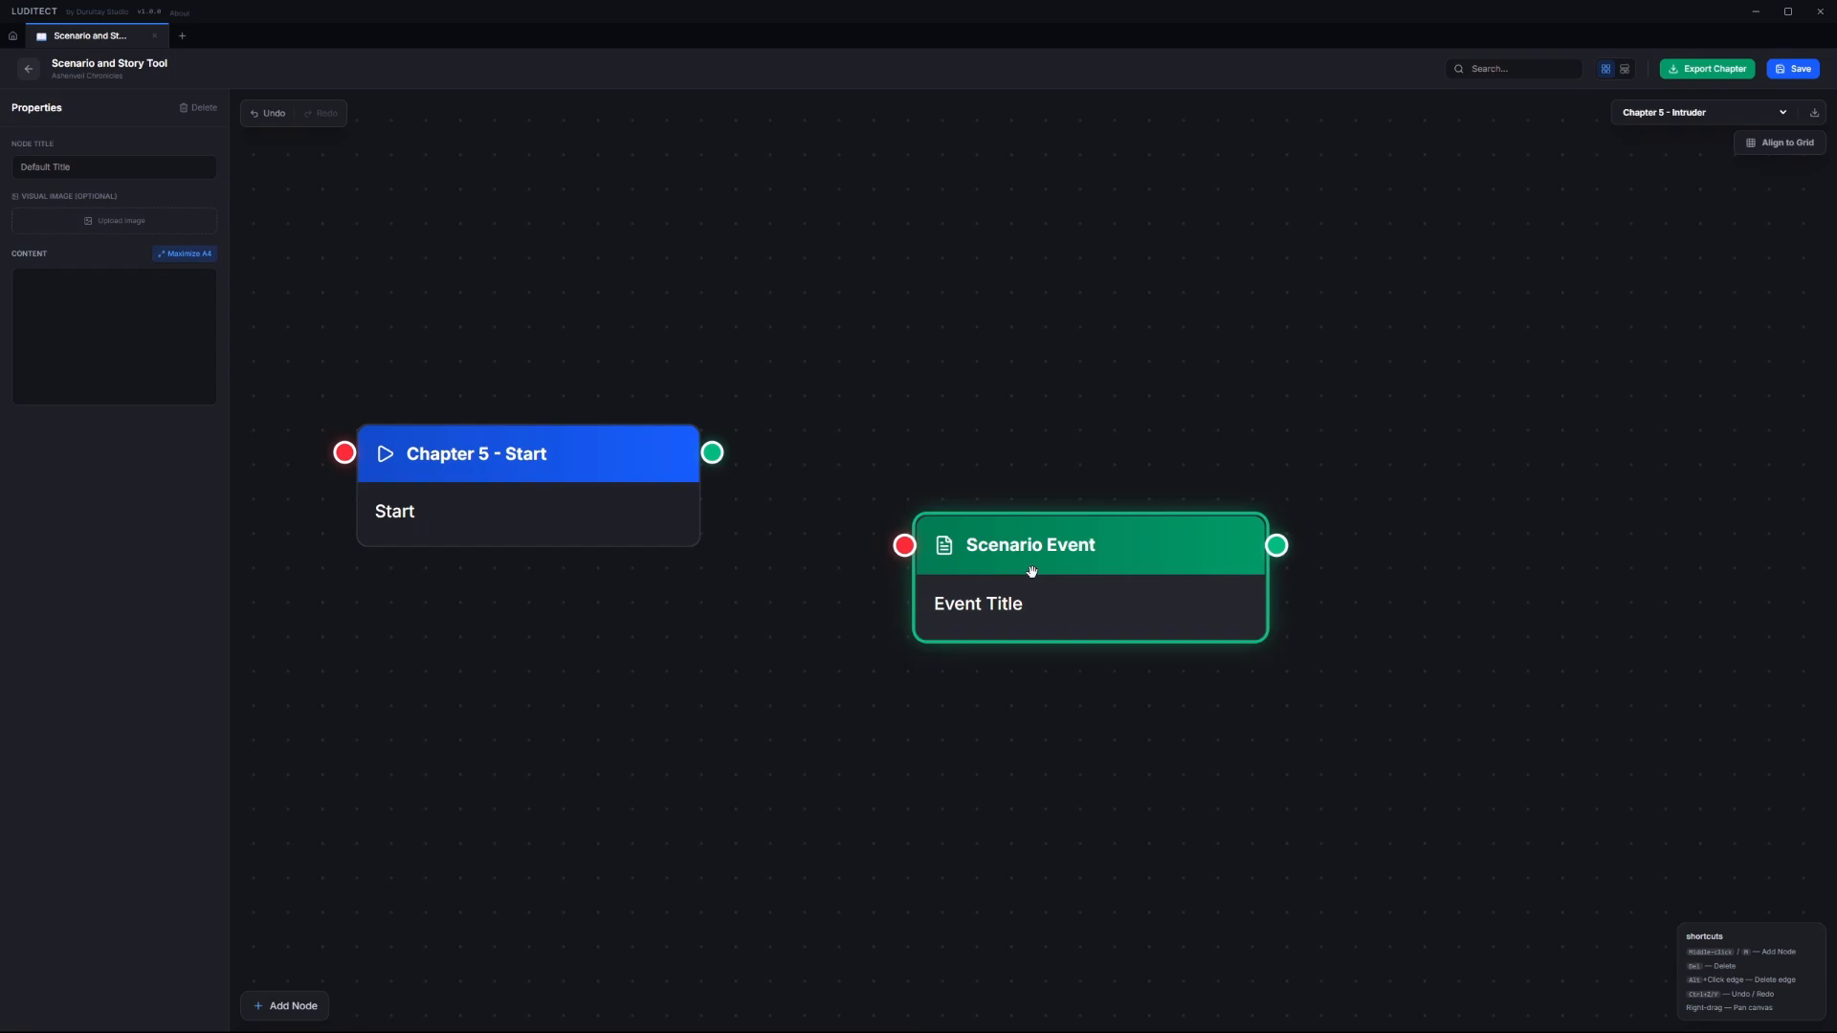
drag(1032, 571, 978, 472)
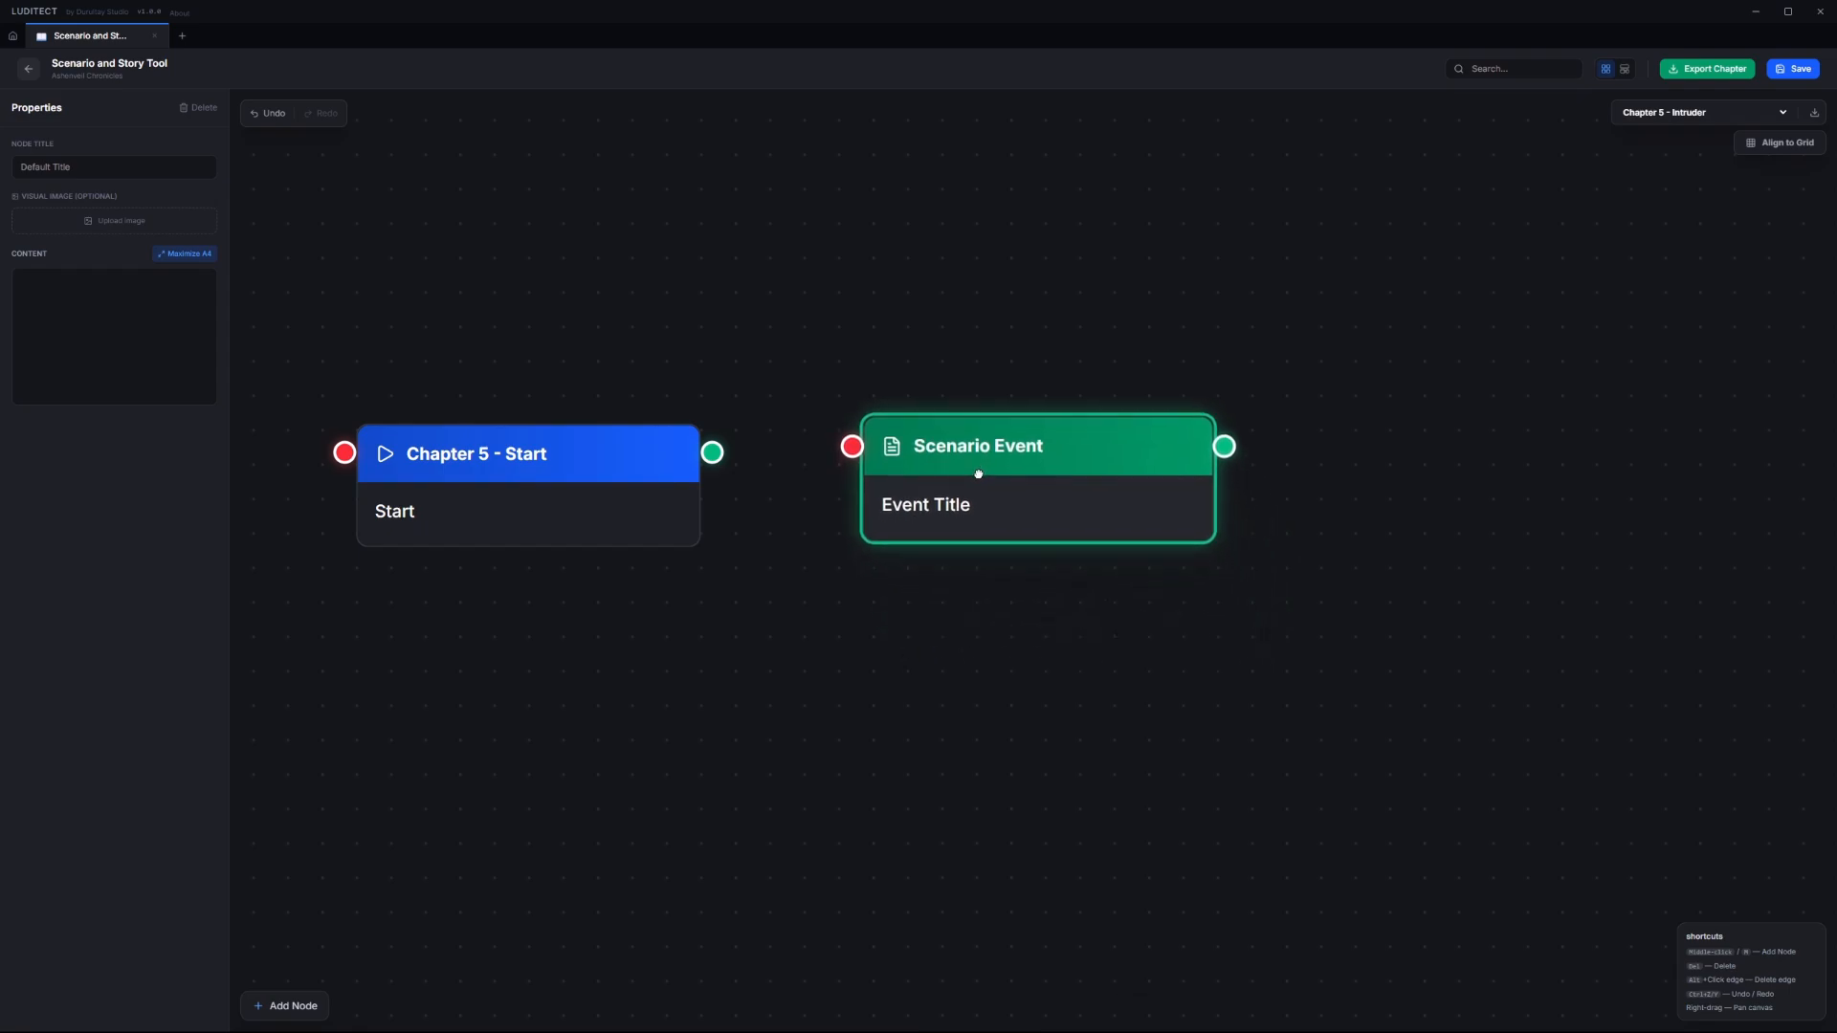
click(96, 166)
text(First)
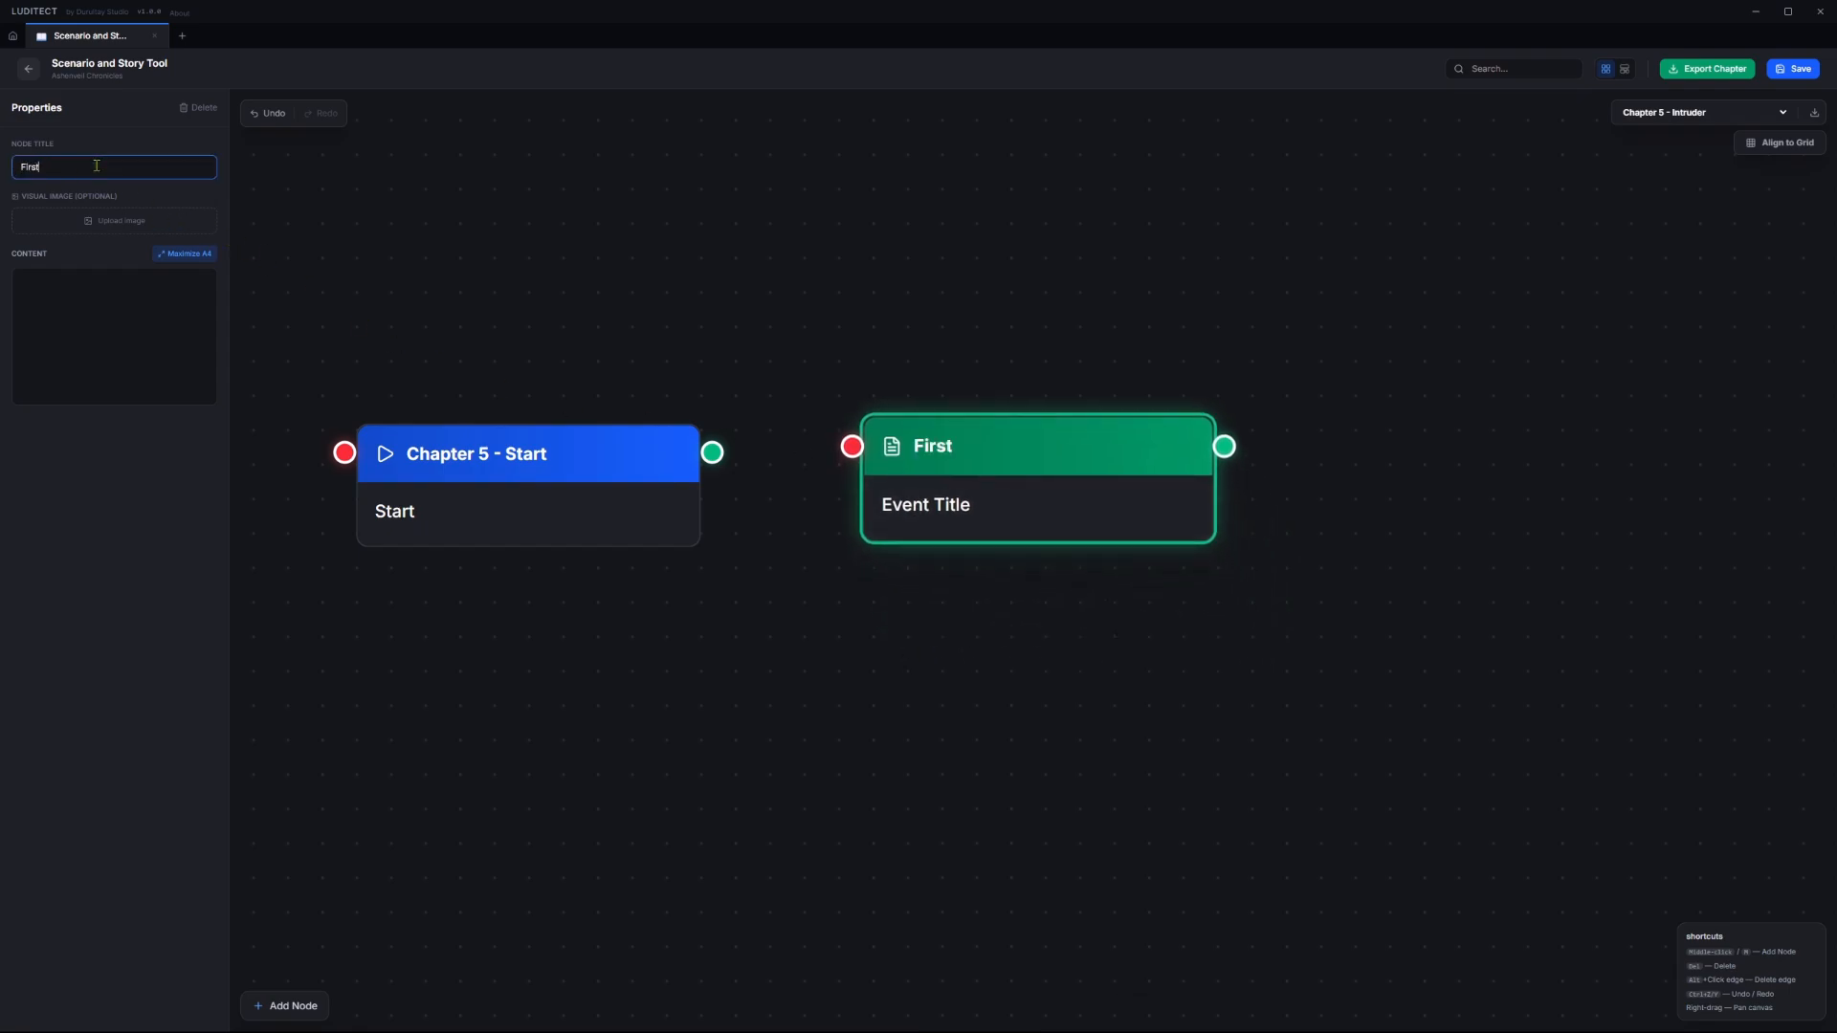
text( Encounter)
- View the First Encounter node's content in the full-page A4 view and close it
click(123, 297)
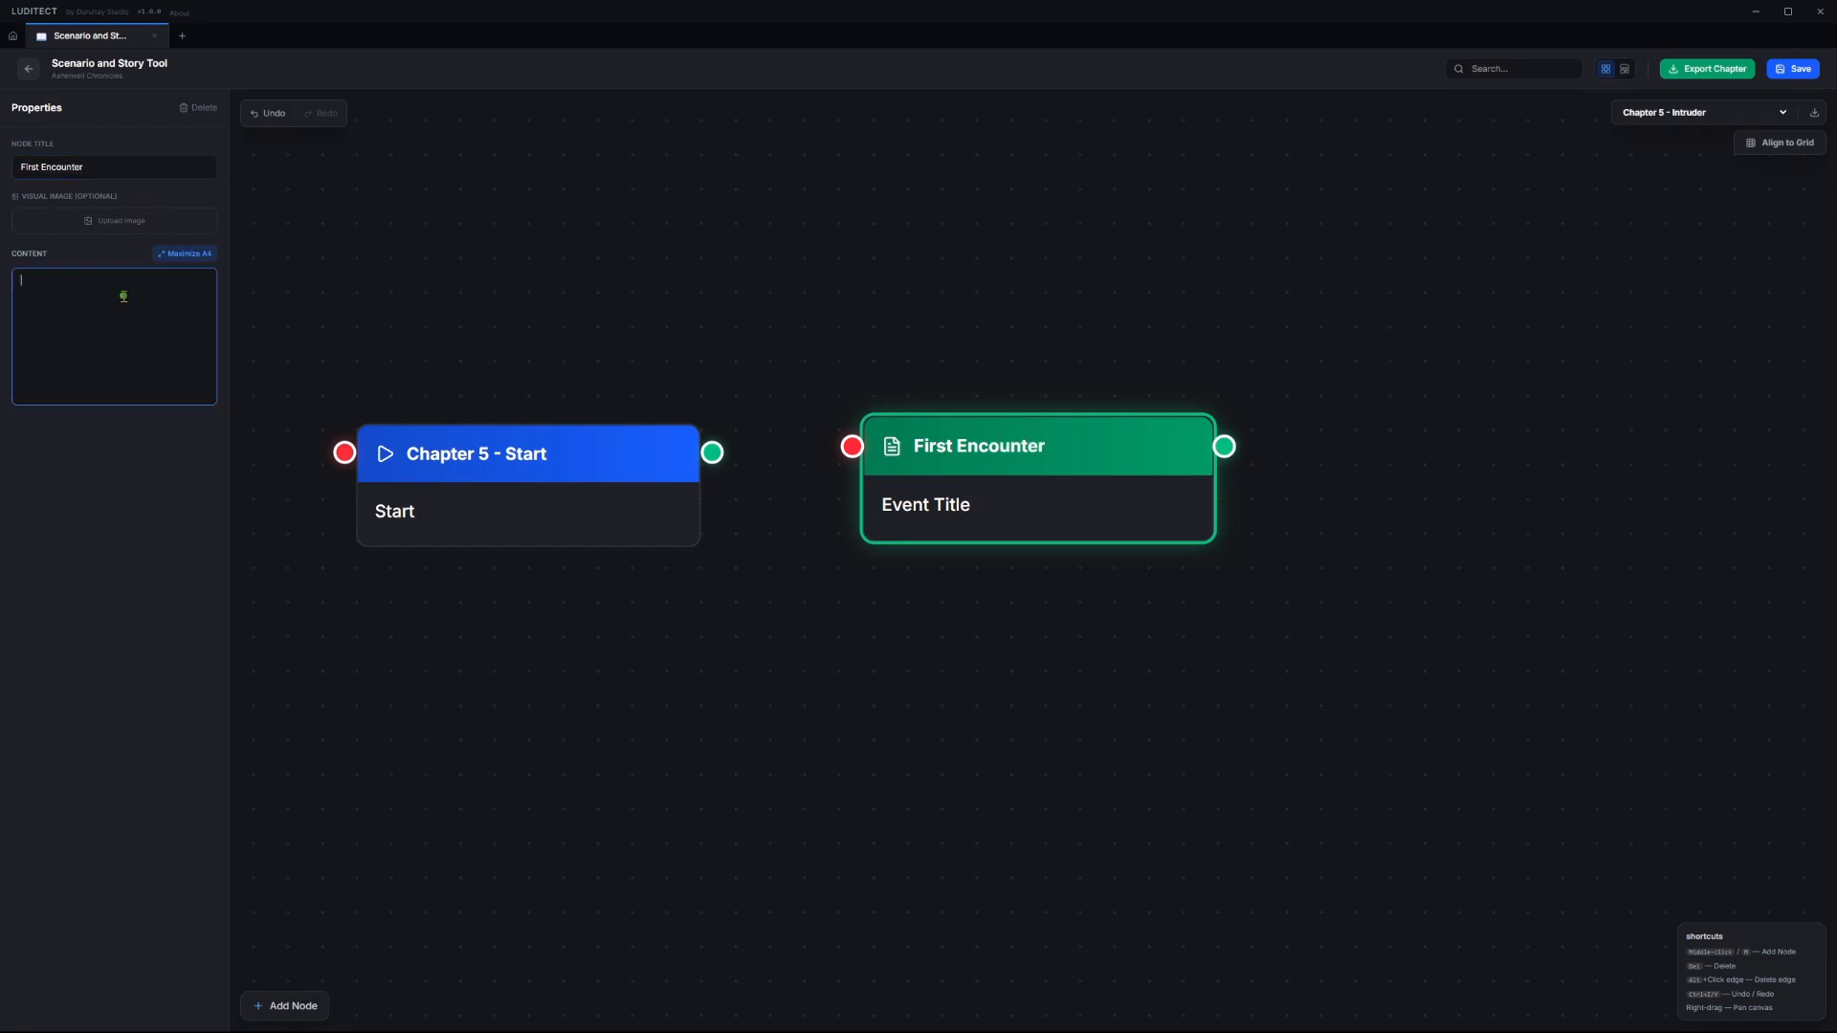
click(199, 256)
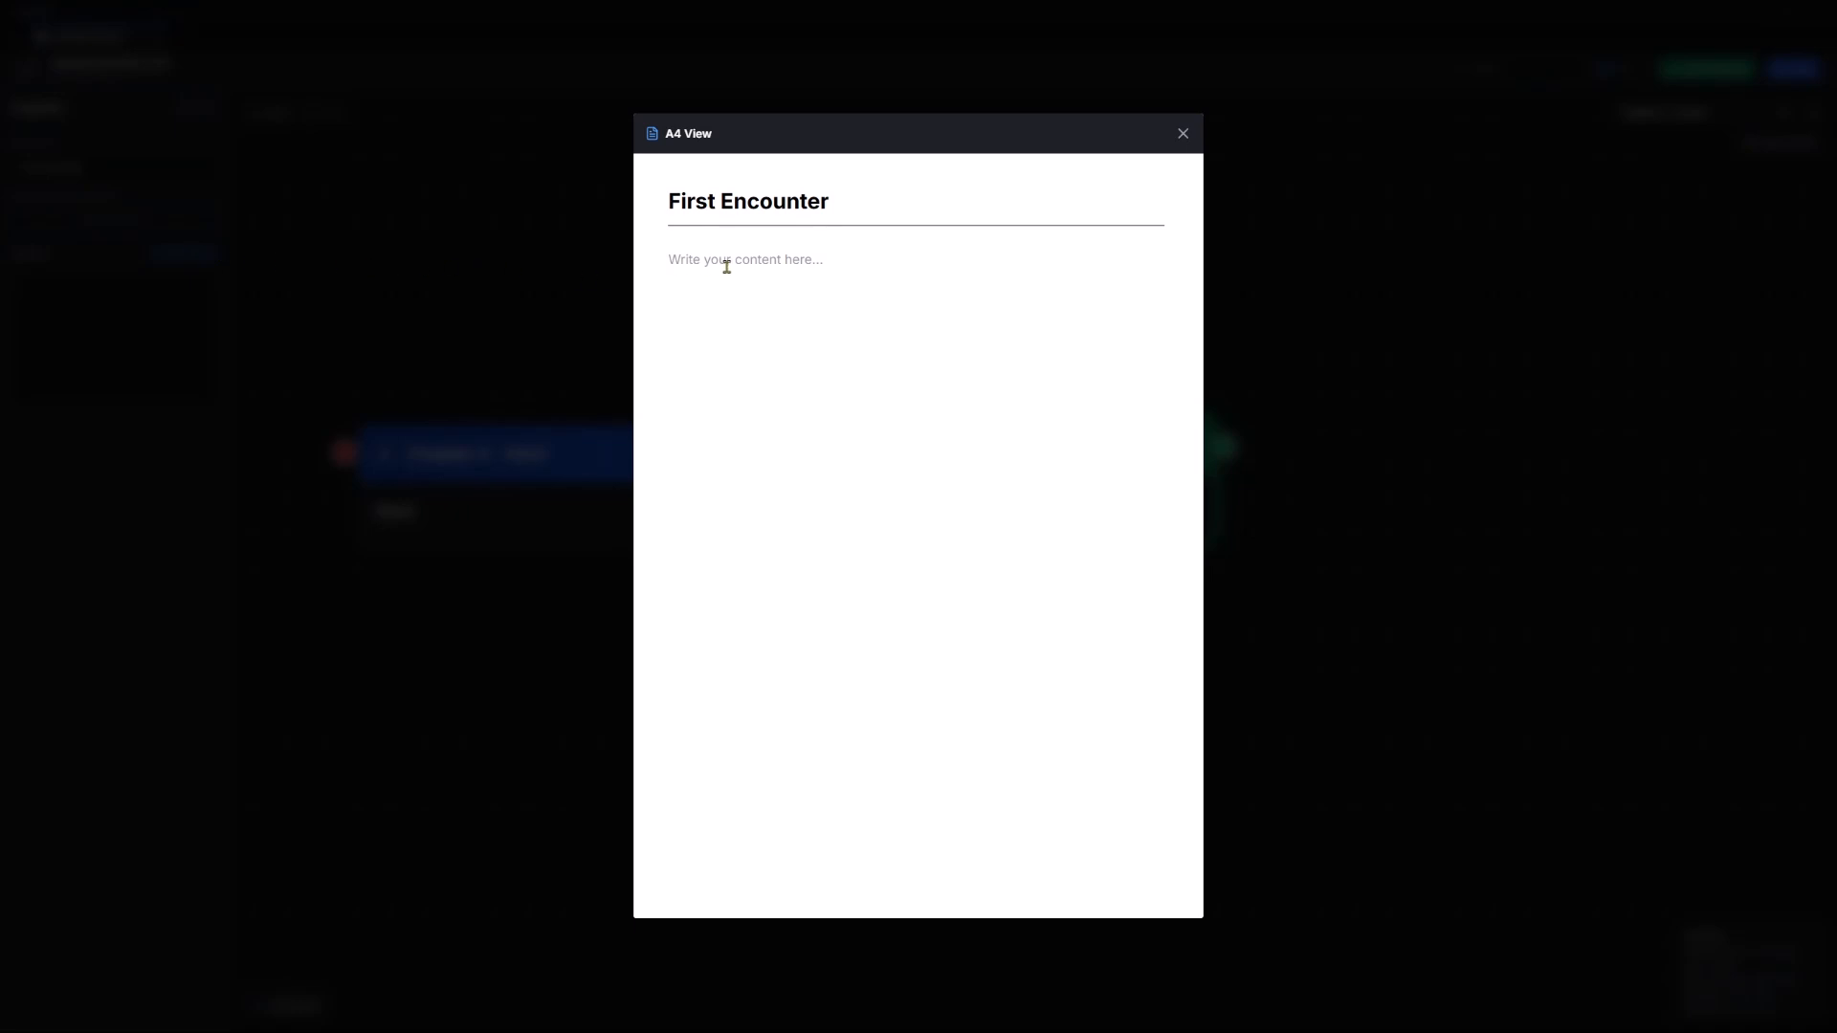
click(1183, 133)
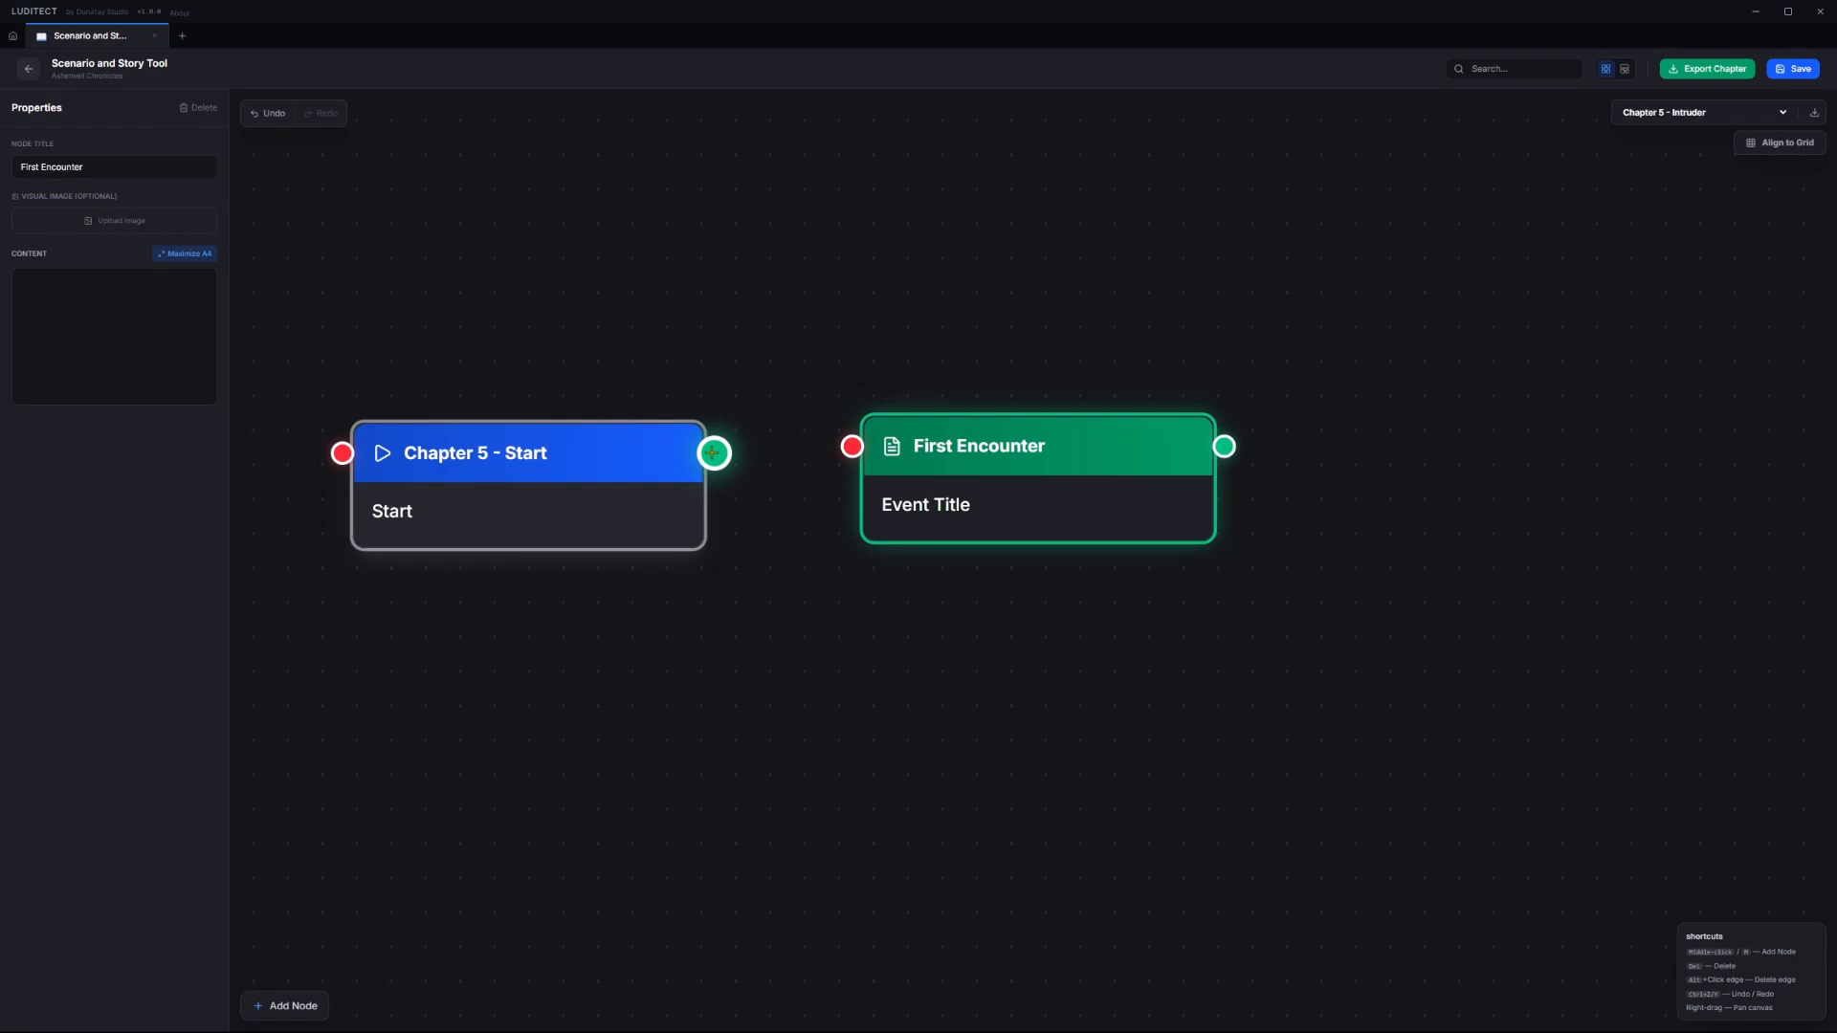
- Connect the start node to First Encounter and align the nodes to the grid
drag(712, 453, 851, 446)
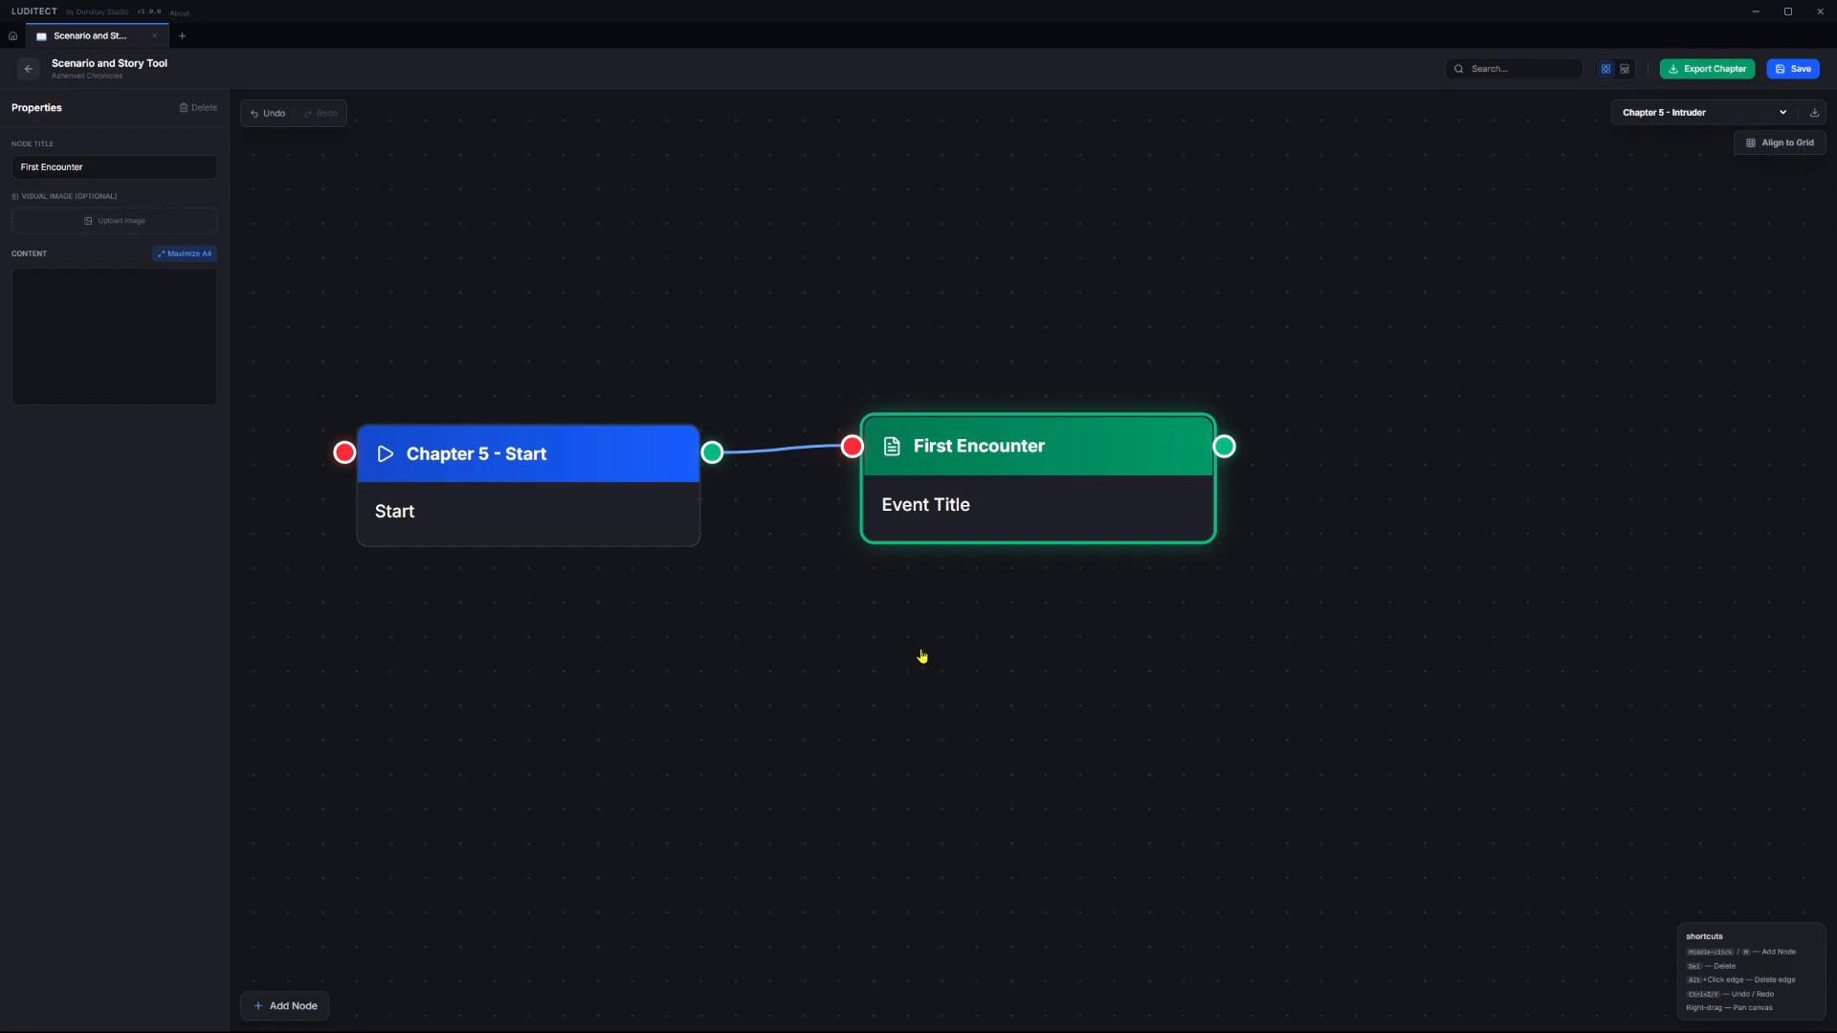
click(1775, 145)
drag(1020, 469, 982, 453)
click(1778, 143)
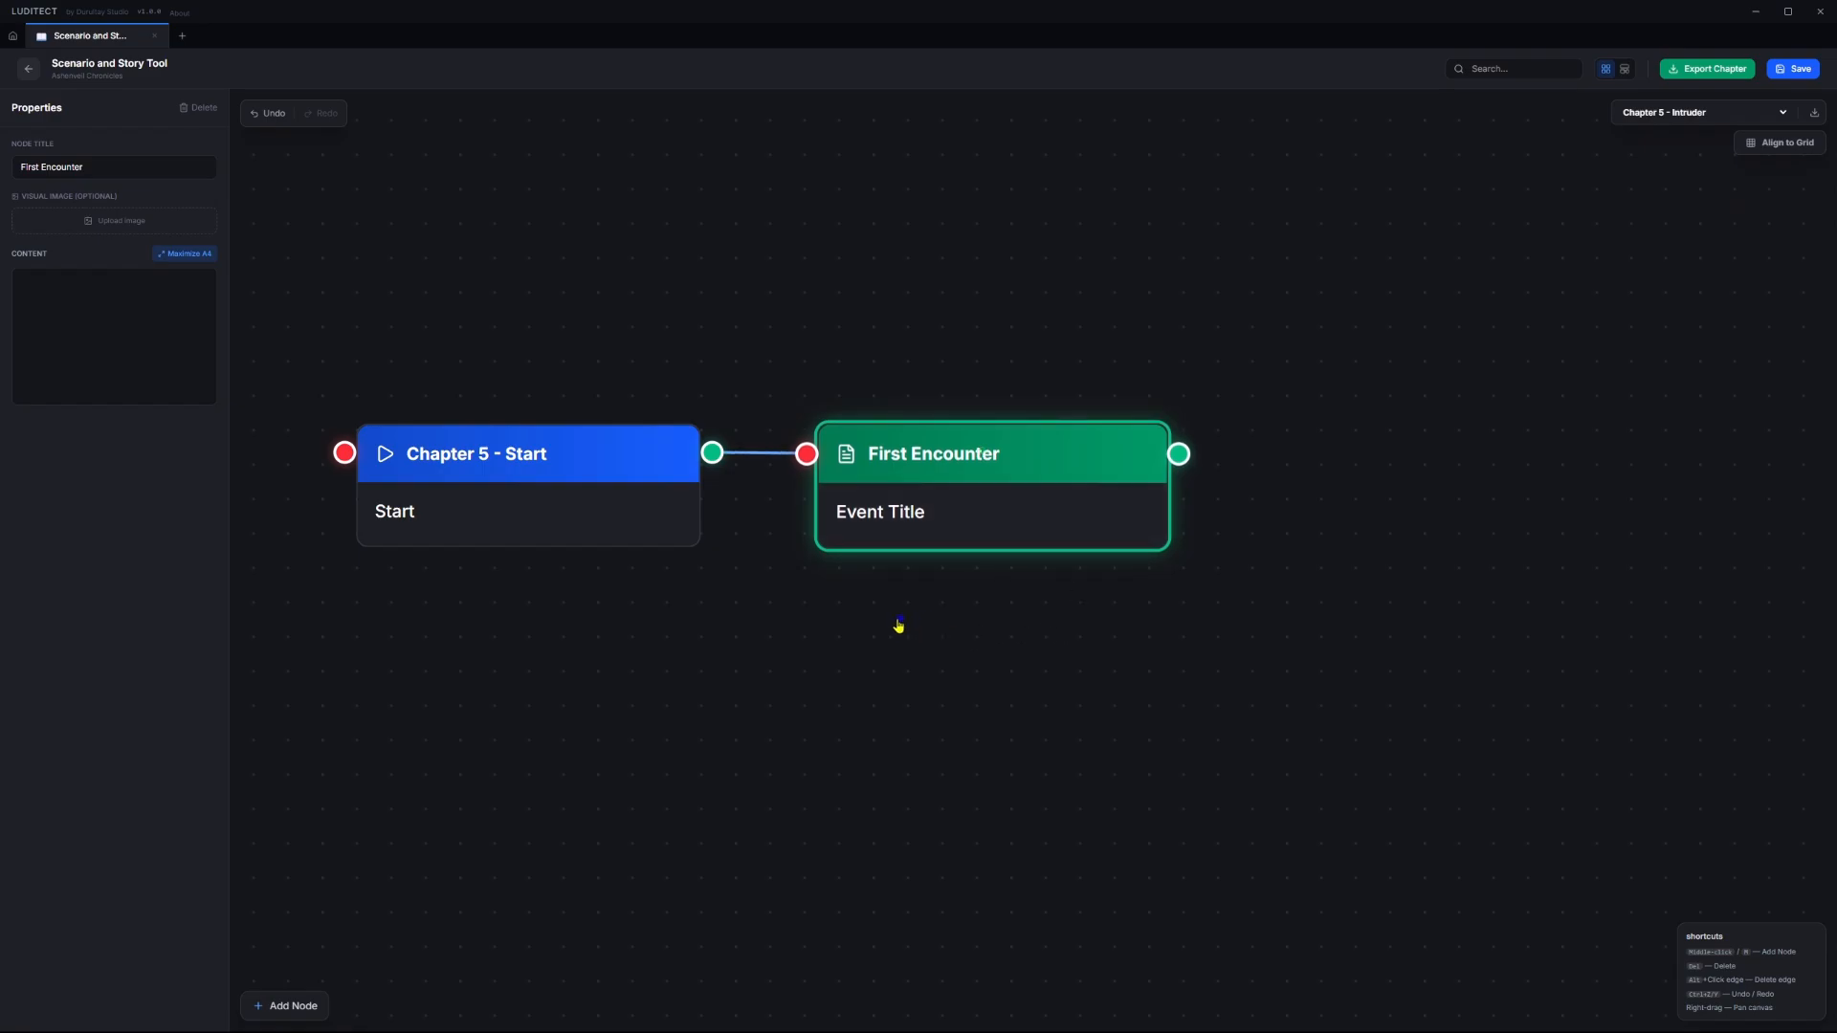
- Branch a Character node off First Encounter, placed above it, and link it to the database character Kael
drag(899, 625, 834, 627)
drag(1177, 456, 866, 272)
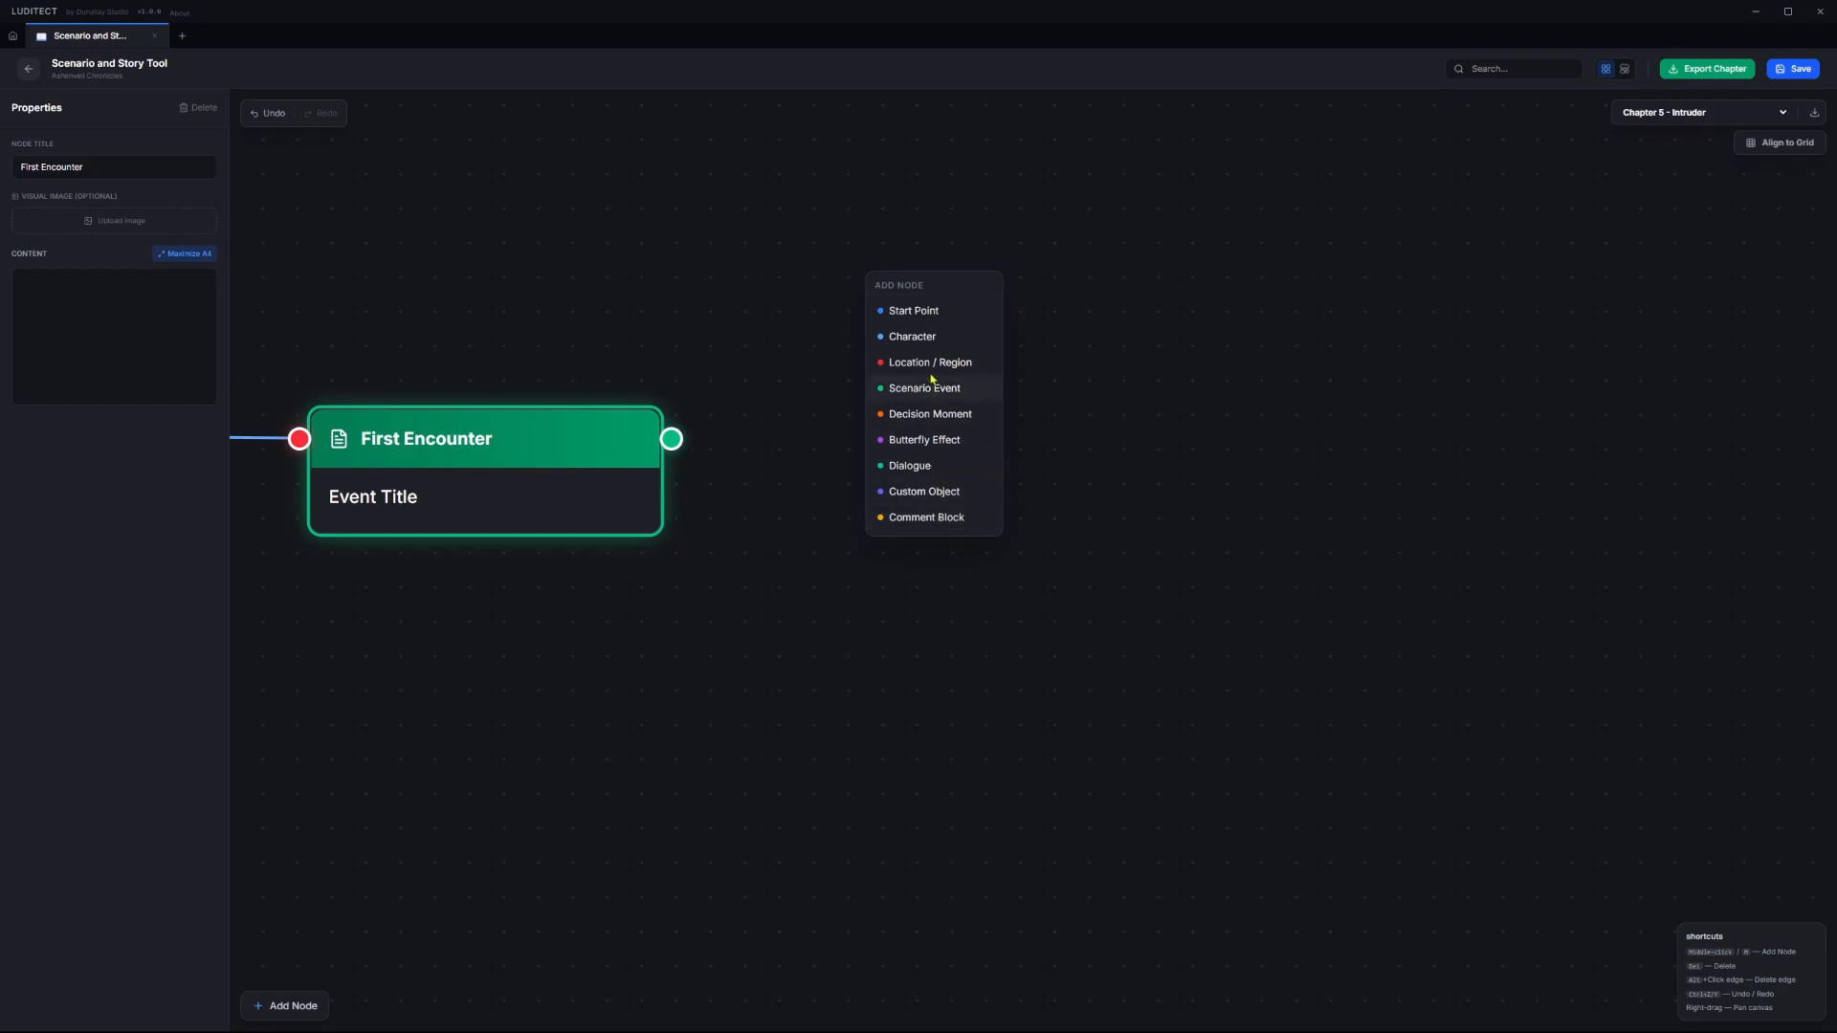
click(928, 339)
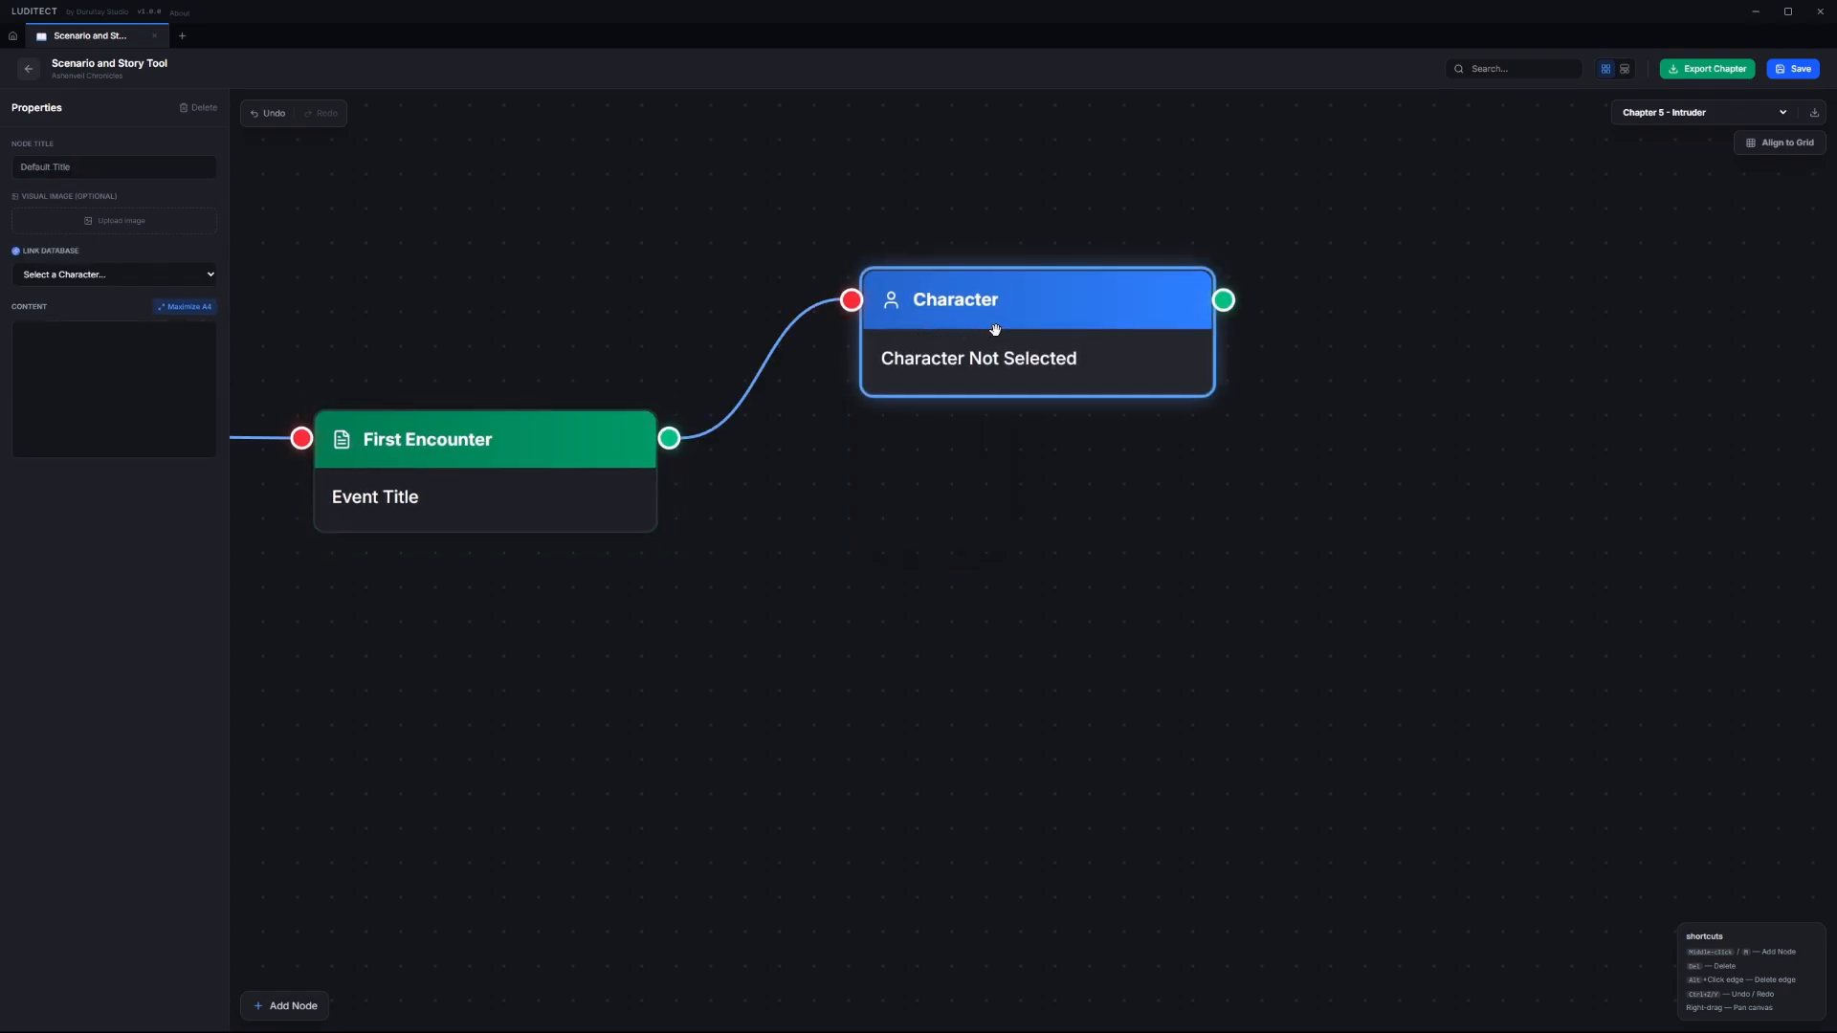
drag(994, 331, 909, 314)
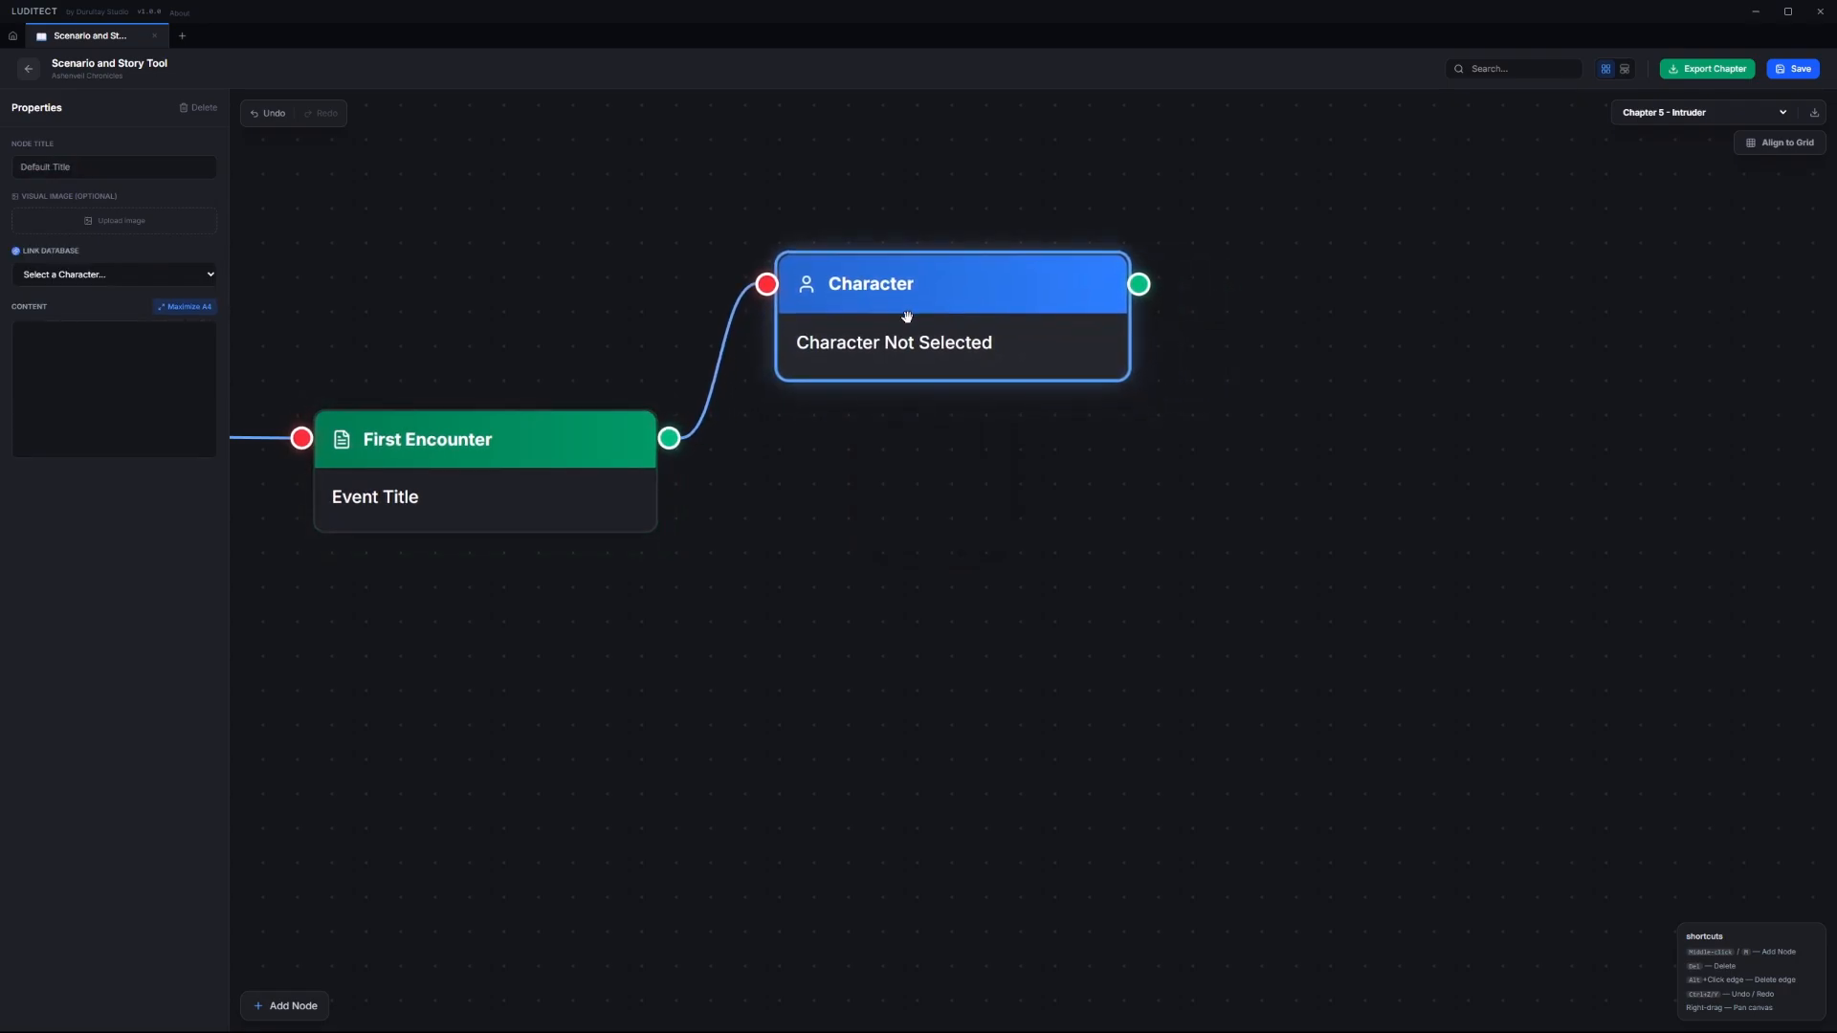
click(94, 278)
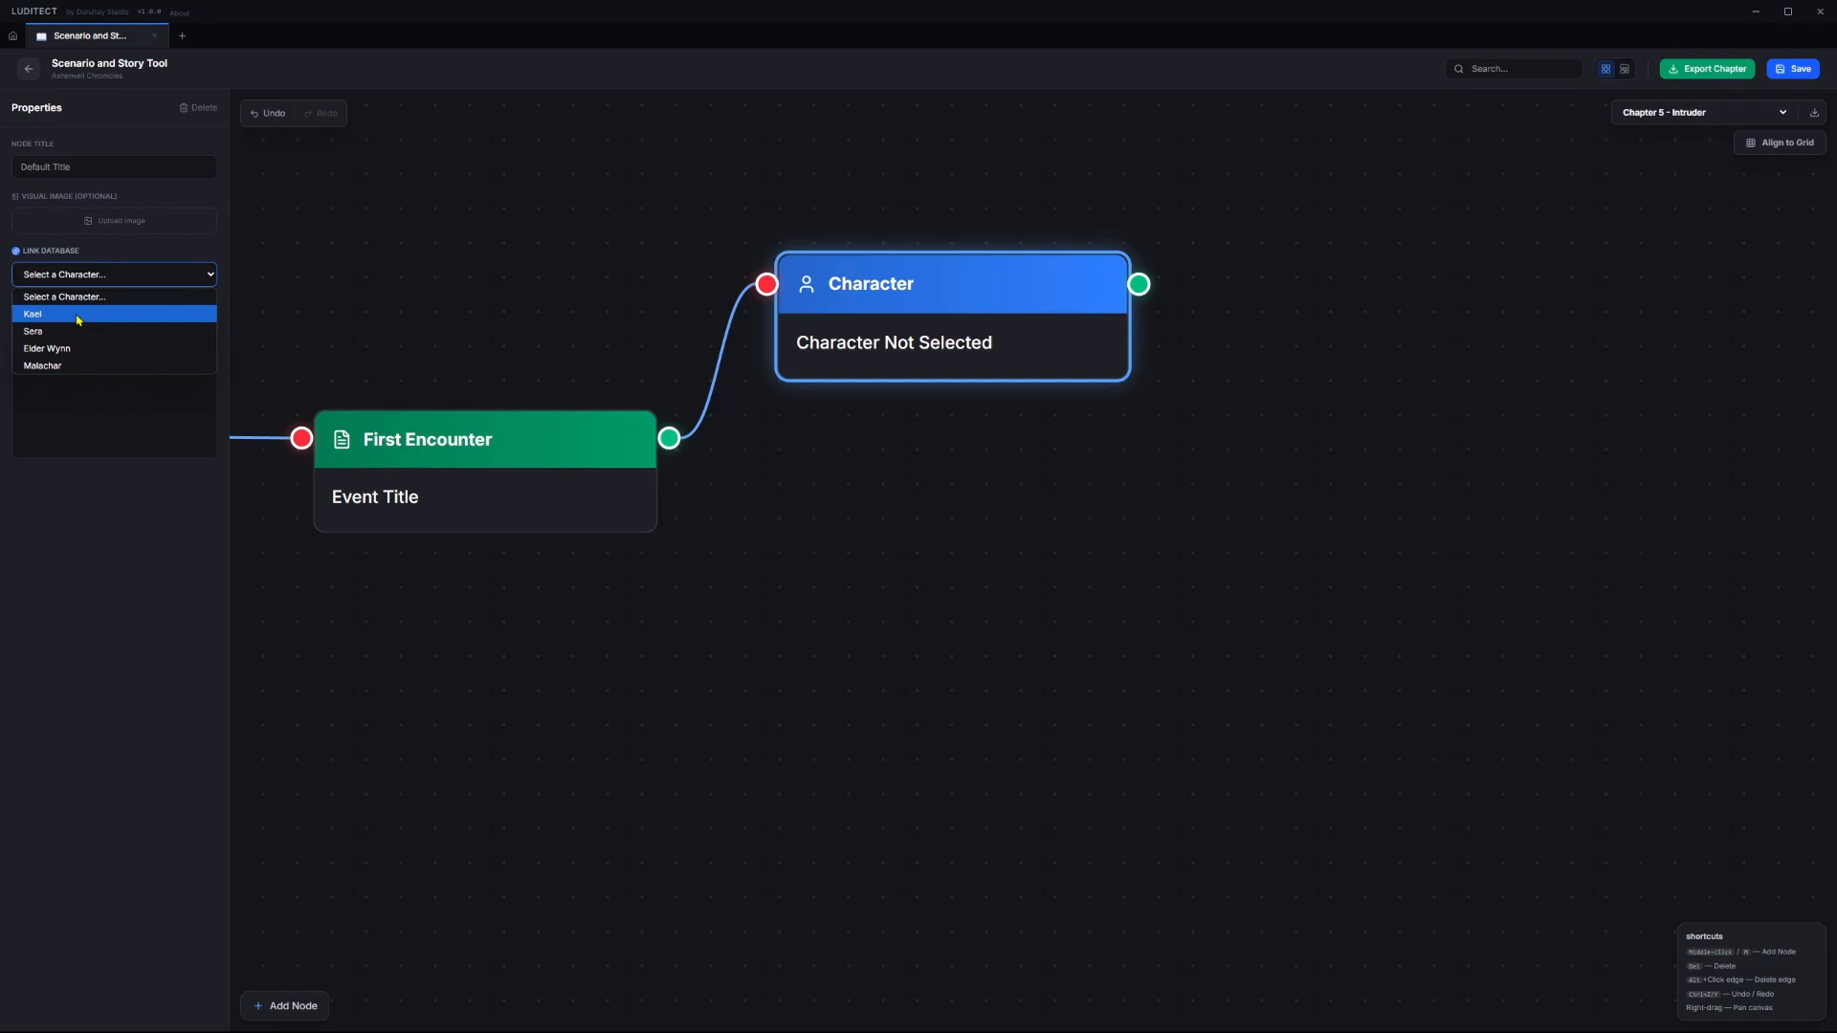
click(78, 316)
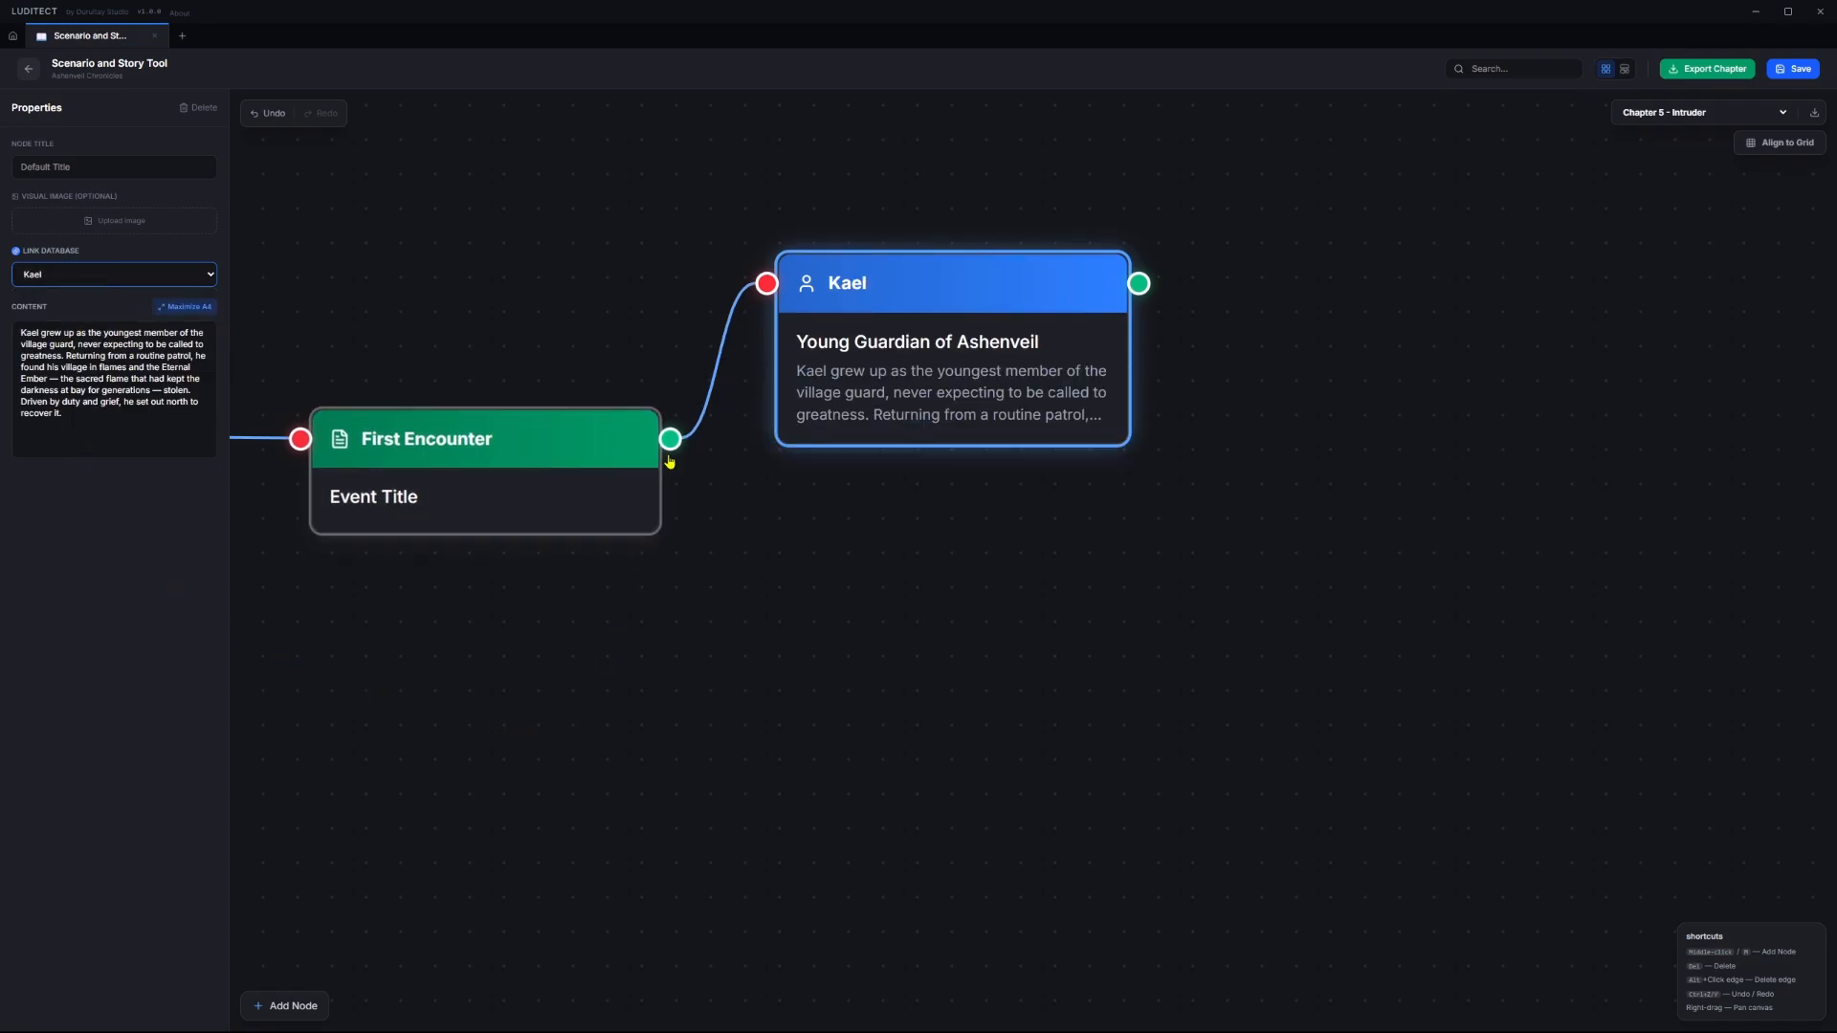
- Branch a Dialogue node off First Encounter, placed below the Kael node, and add a dialogue line assigned to Kael
drag(670, 439, 798, 622)
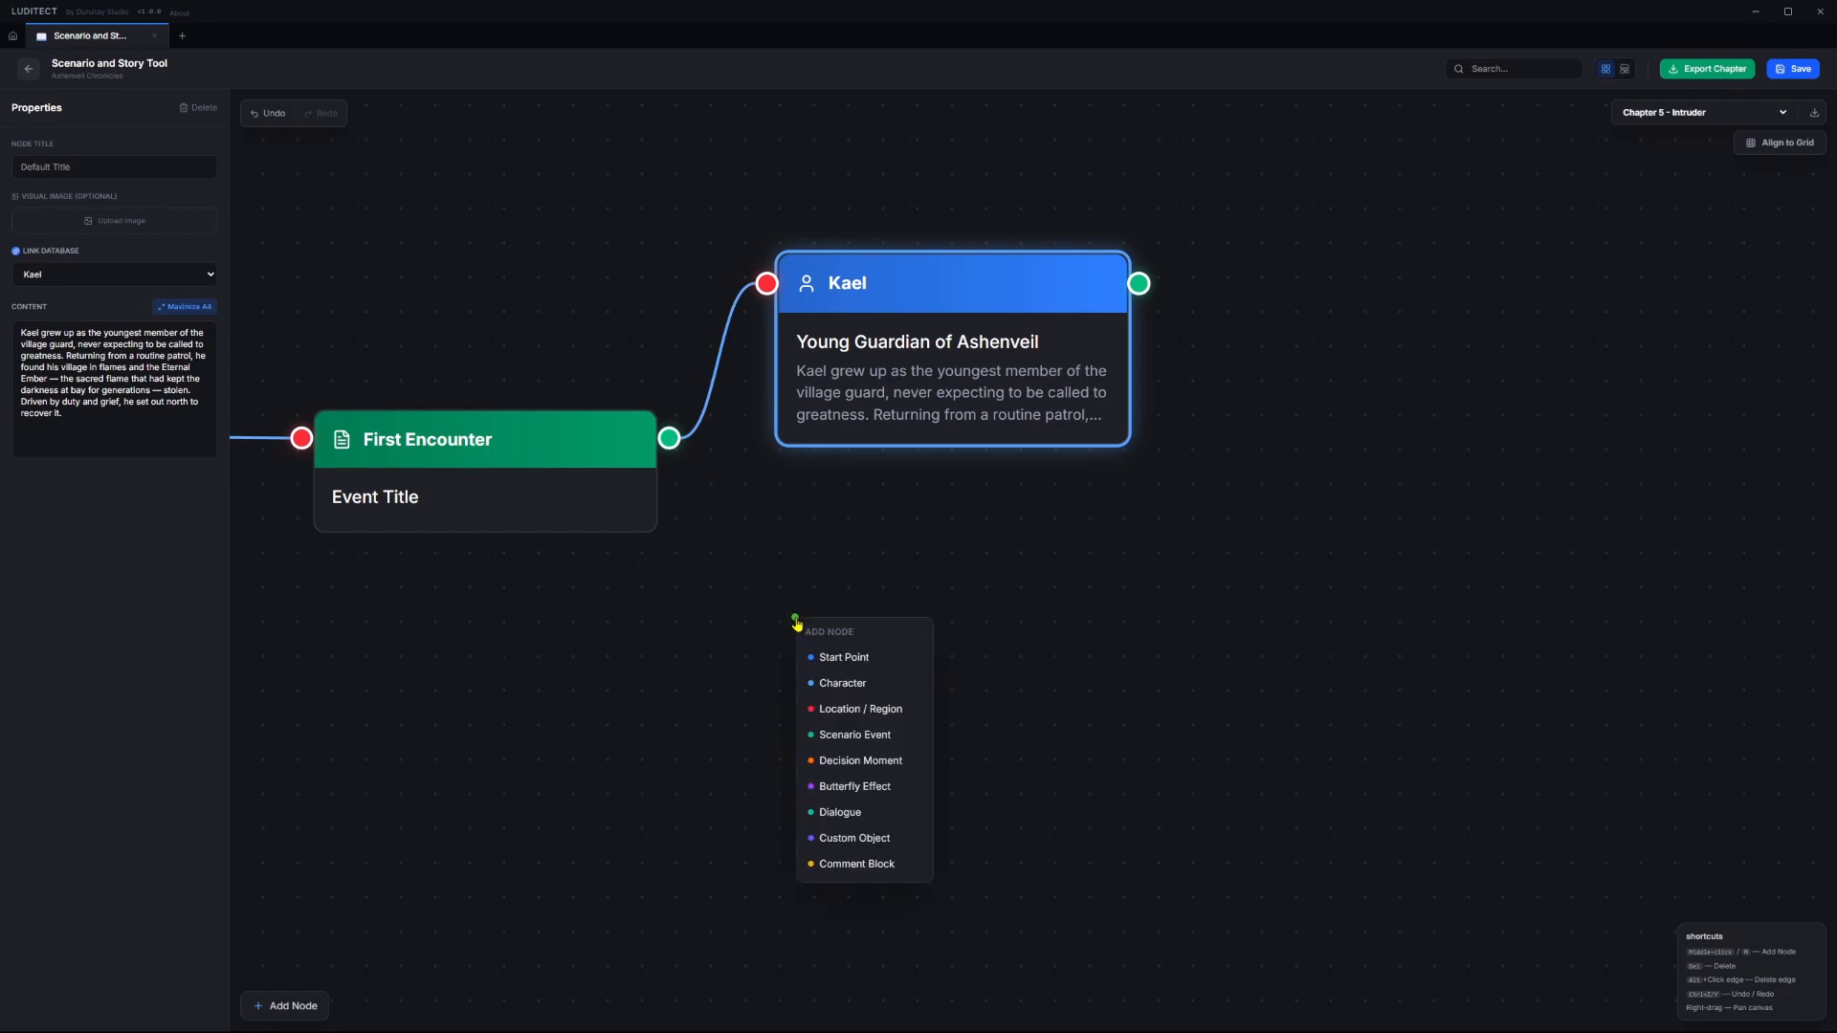
click(875, 812)
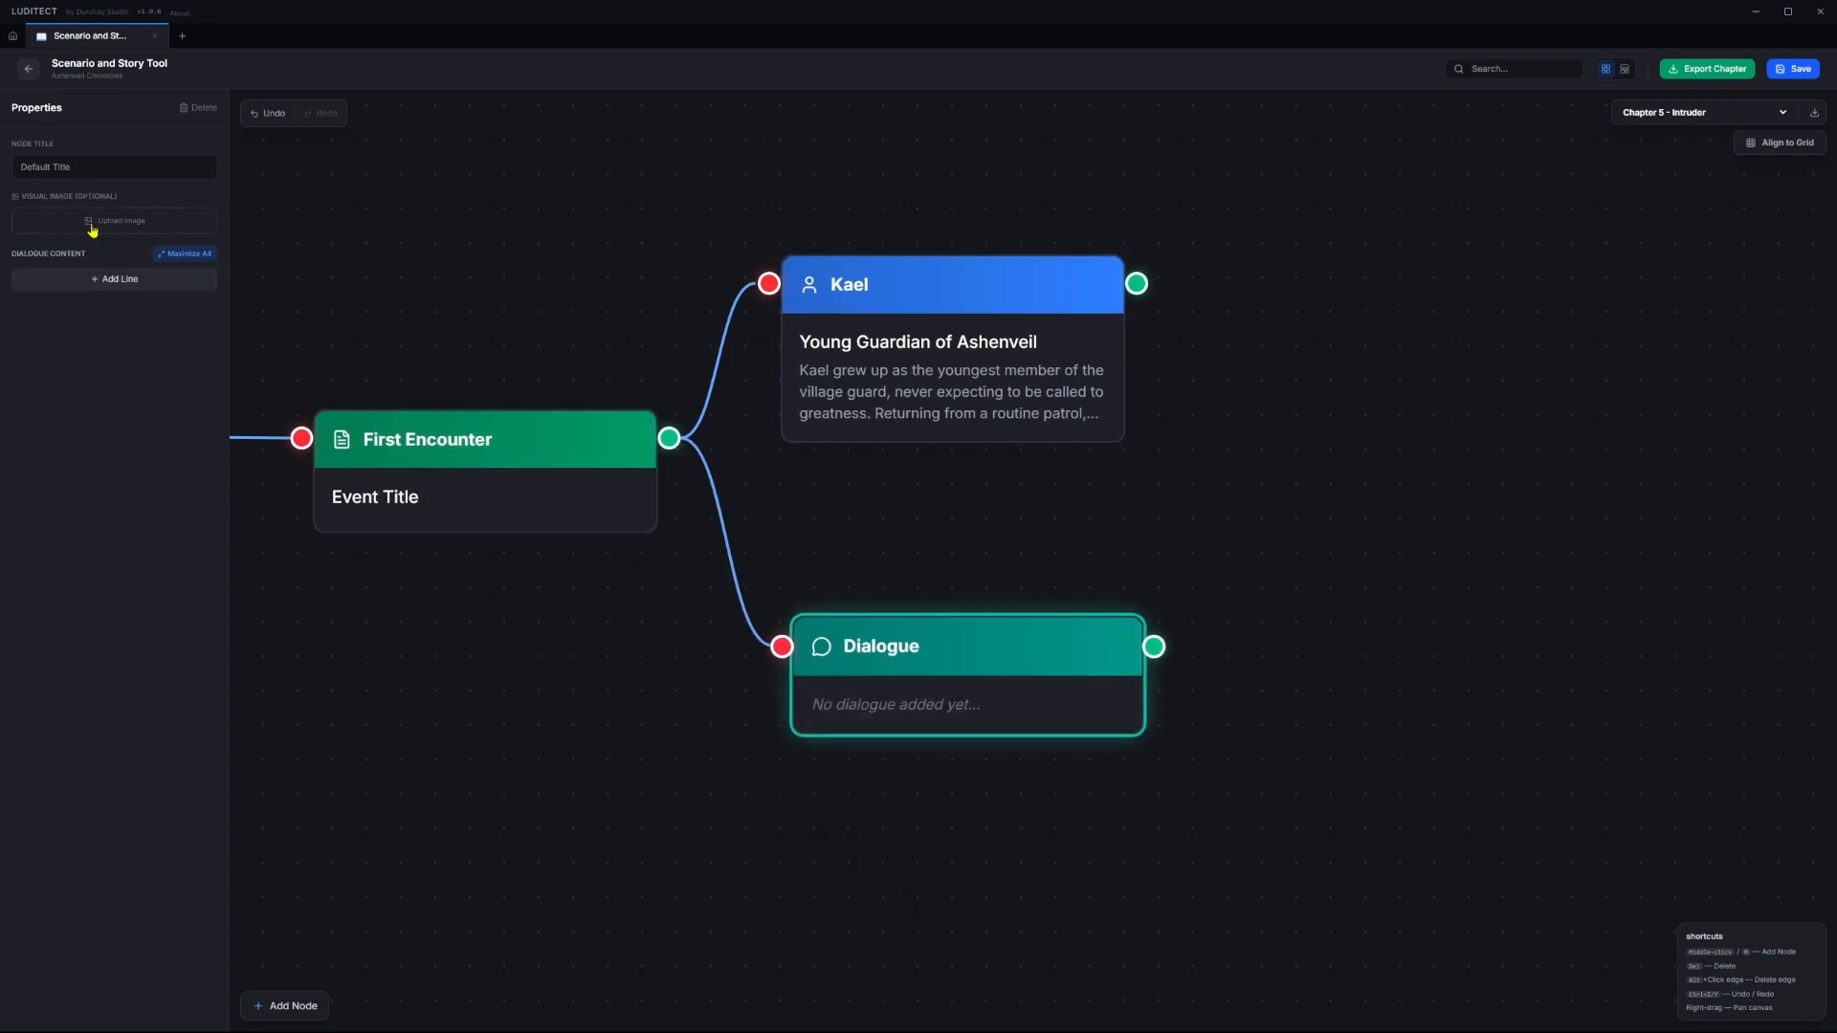
click(106, 280)
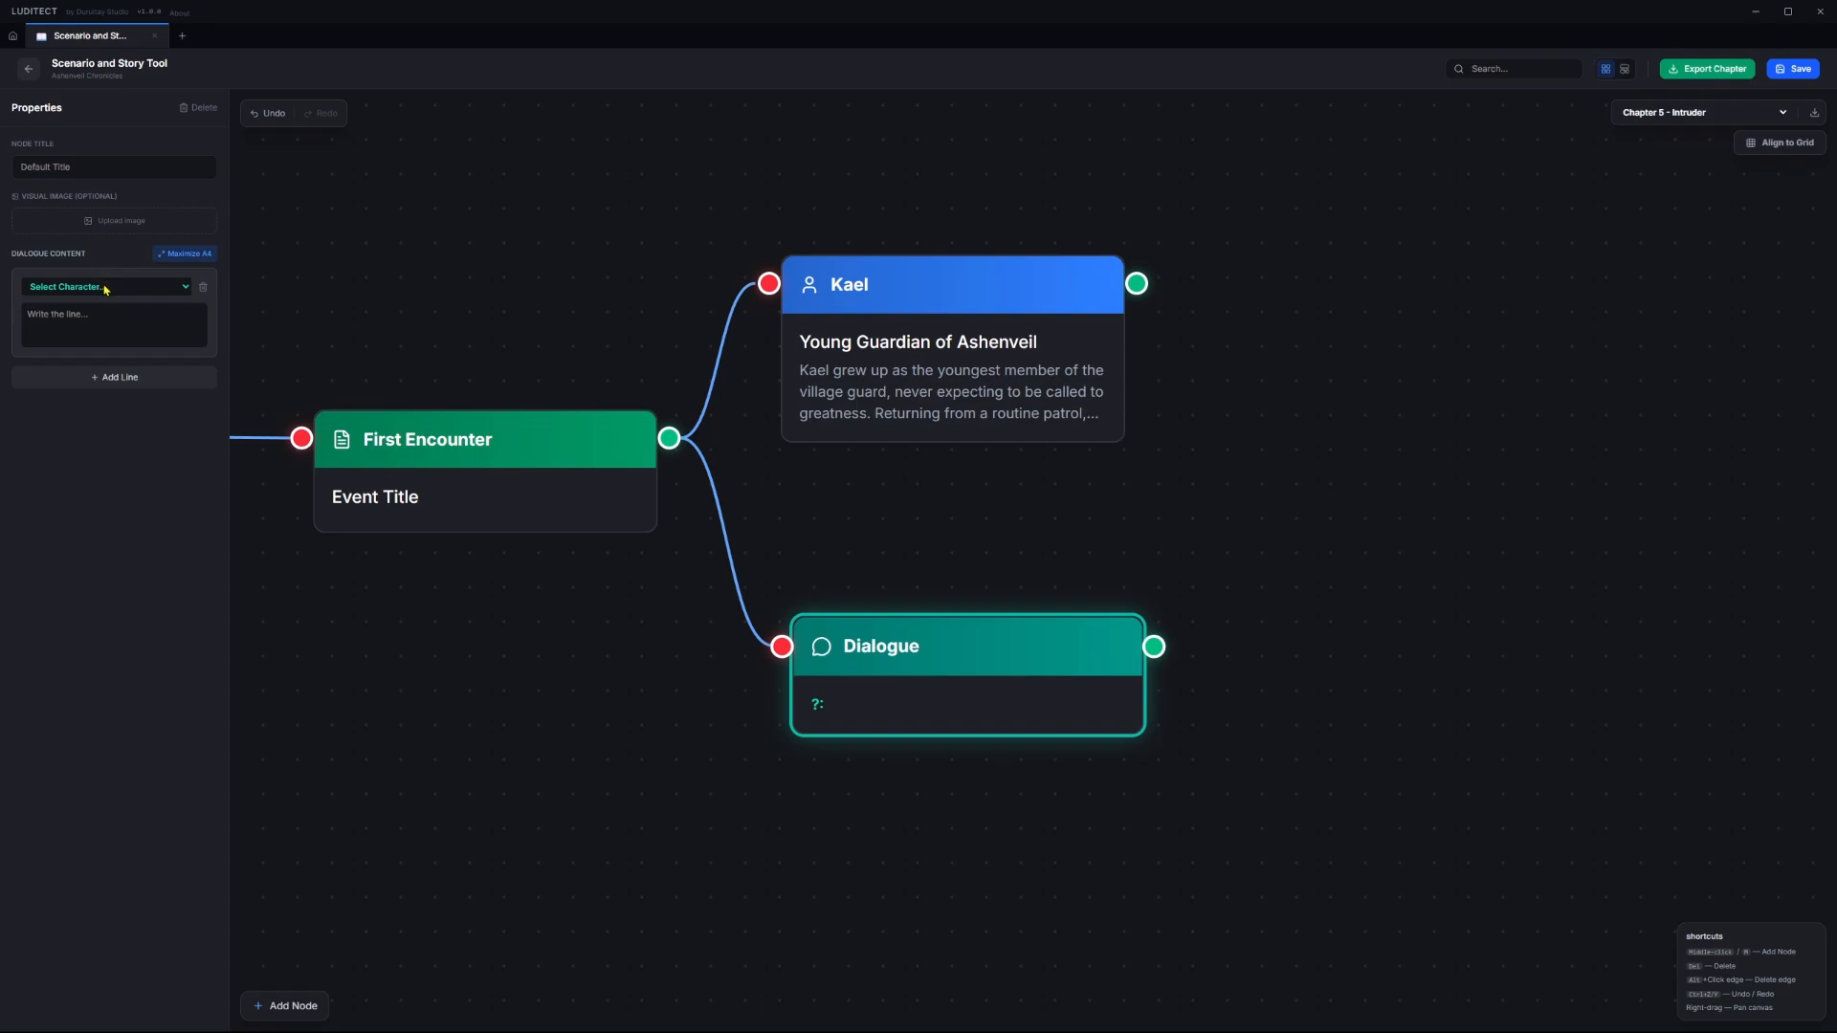
click(105, 287)
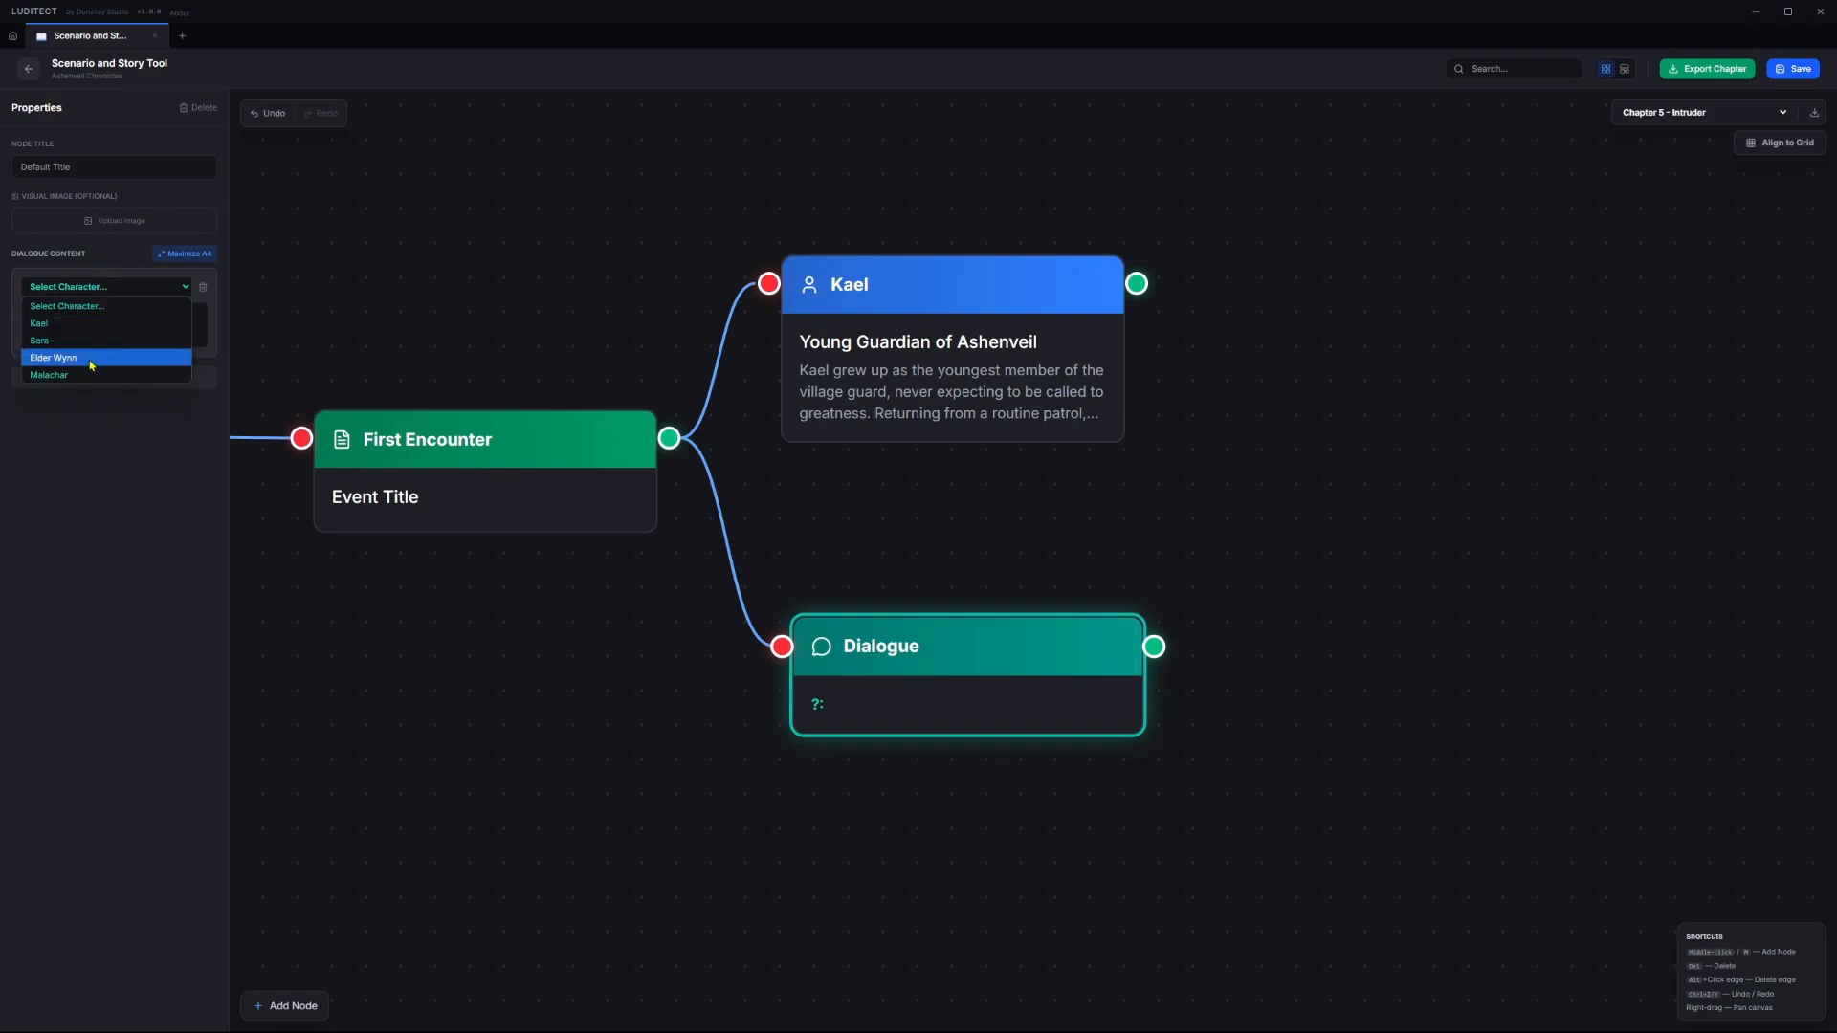
click(79, 324)
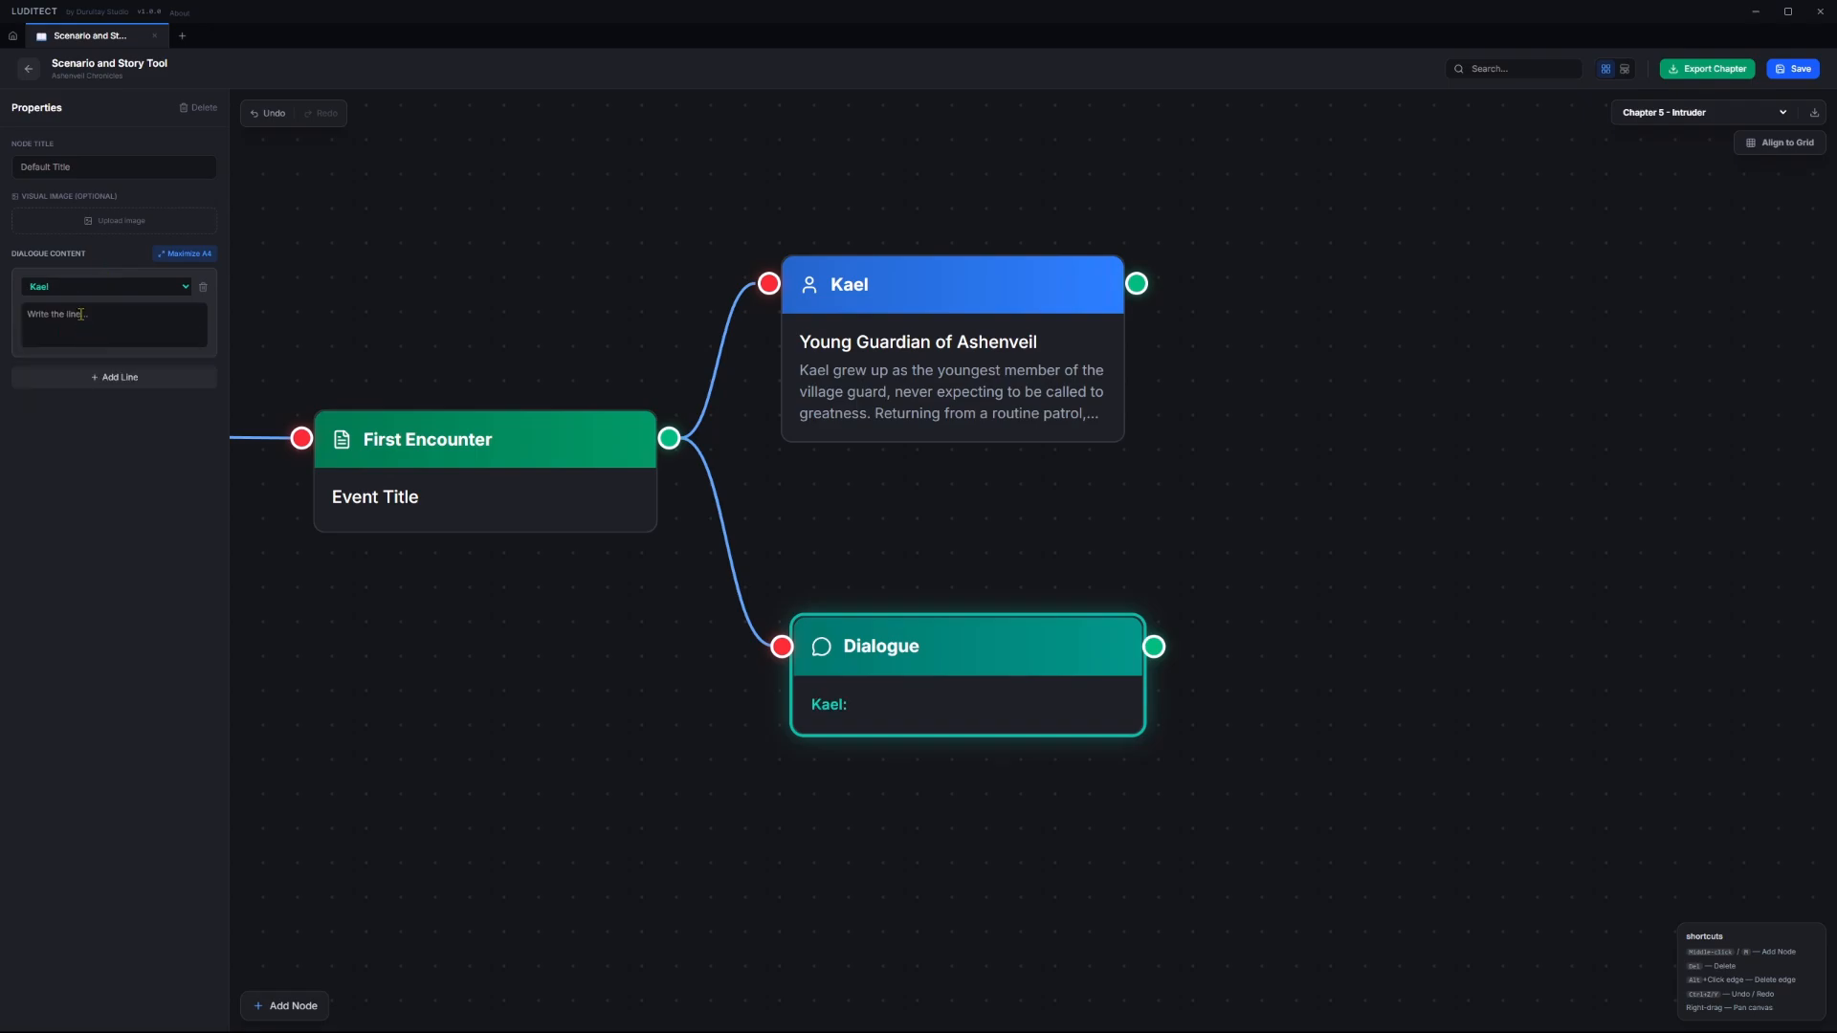
- Add a second dialogue line for Sera and write "Hello" as Kael's line and "Hey!" as Sera's
click(109, 379)
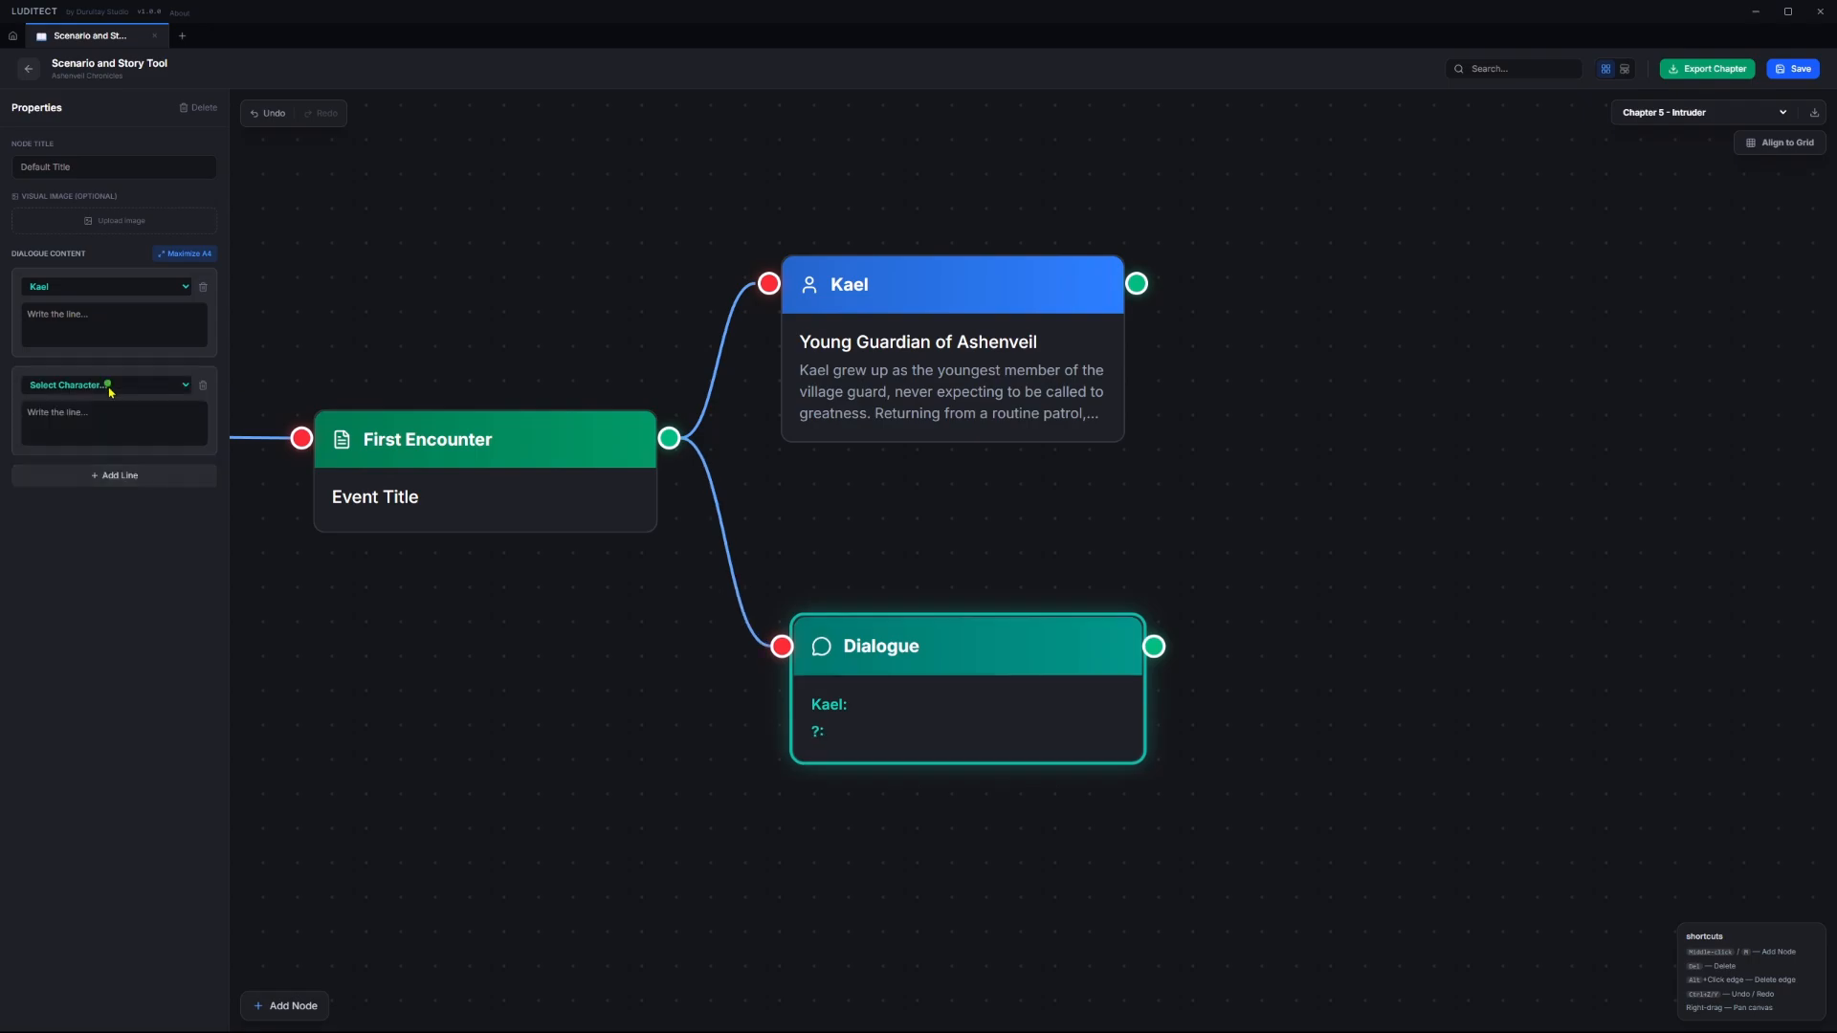
click(107, 387)
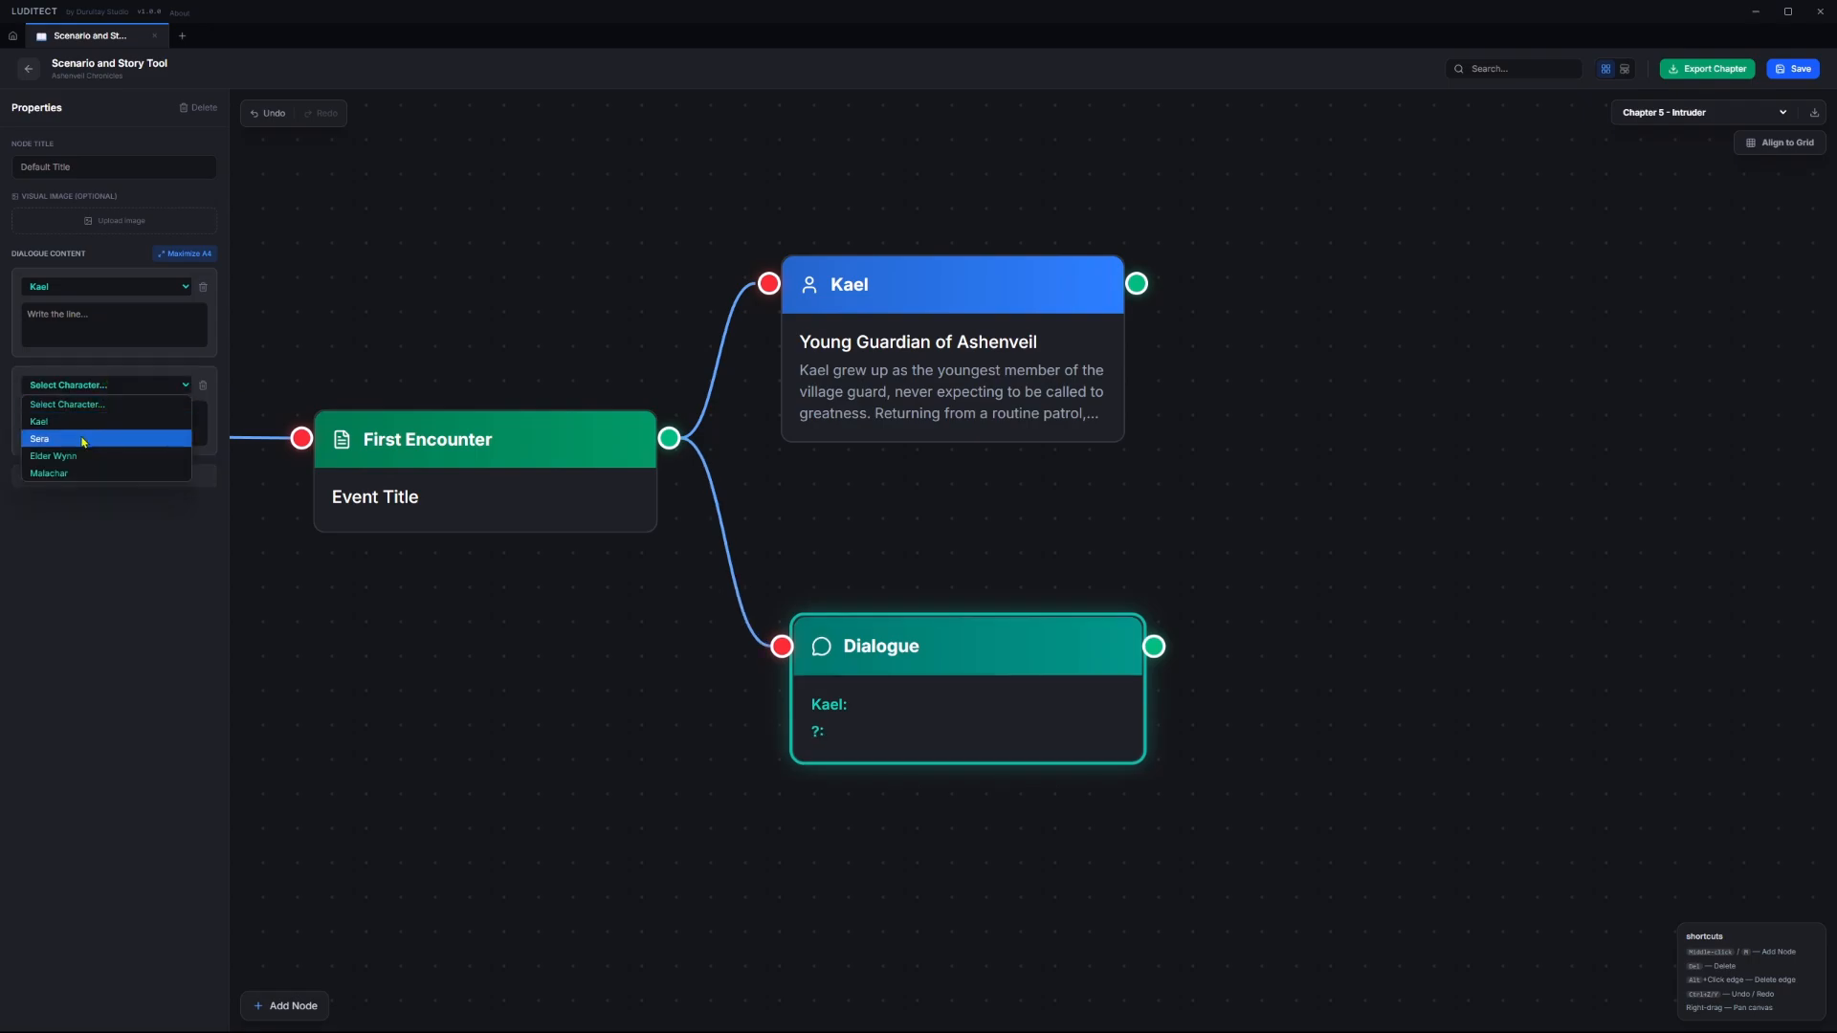
click(83, 440)
click(66, 324)
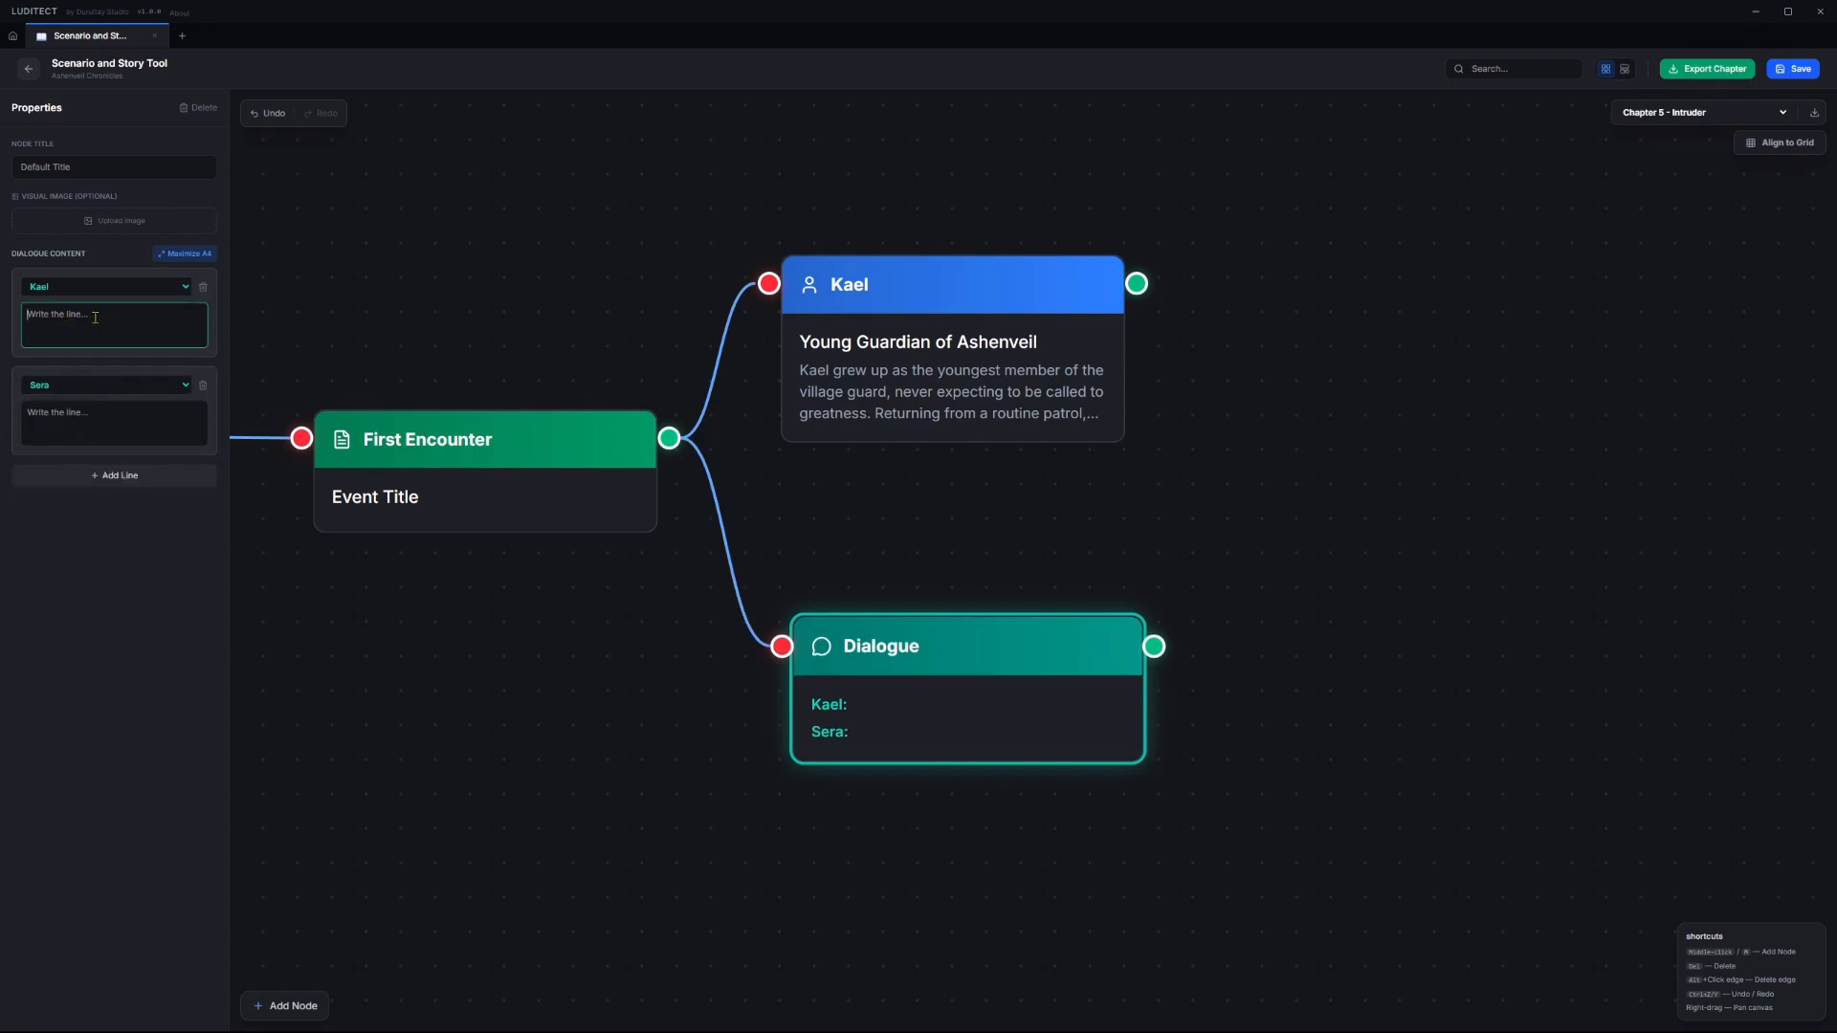
text(Hello)
click(89, 421)
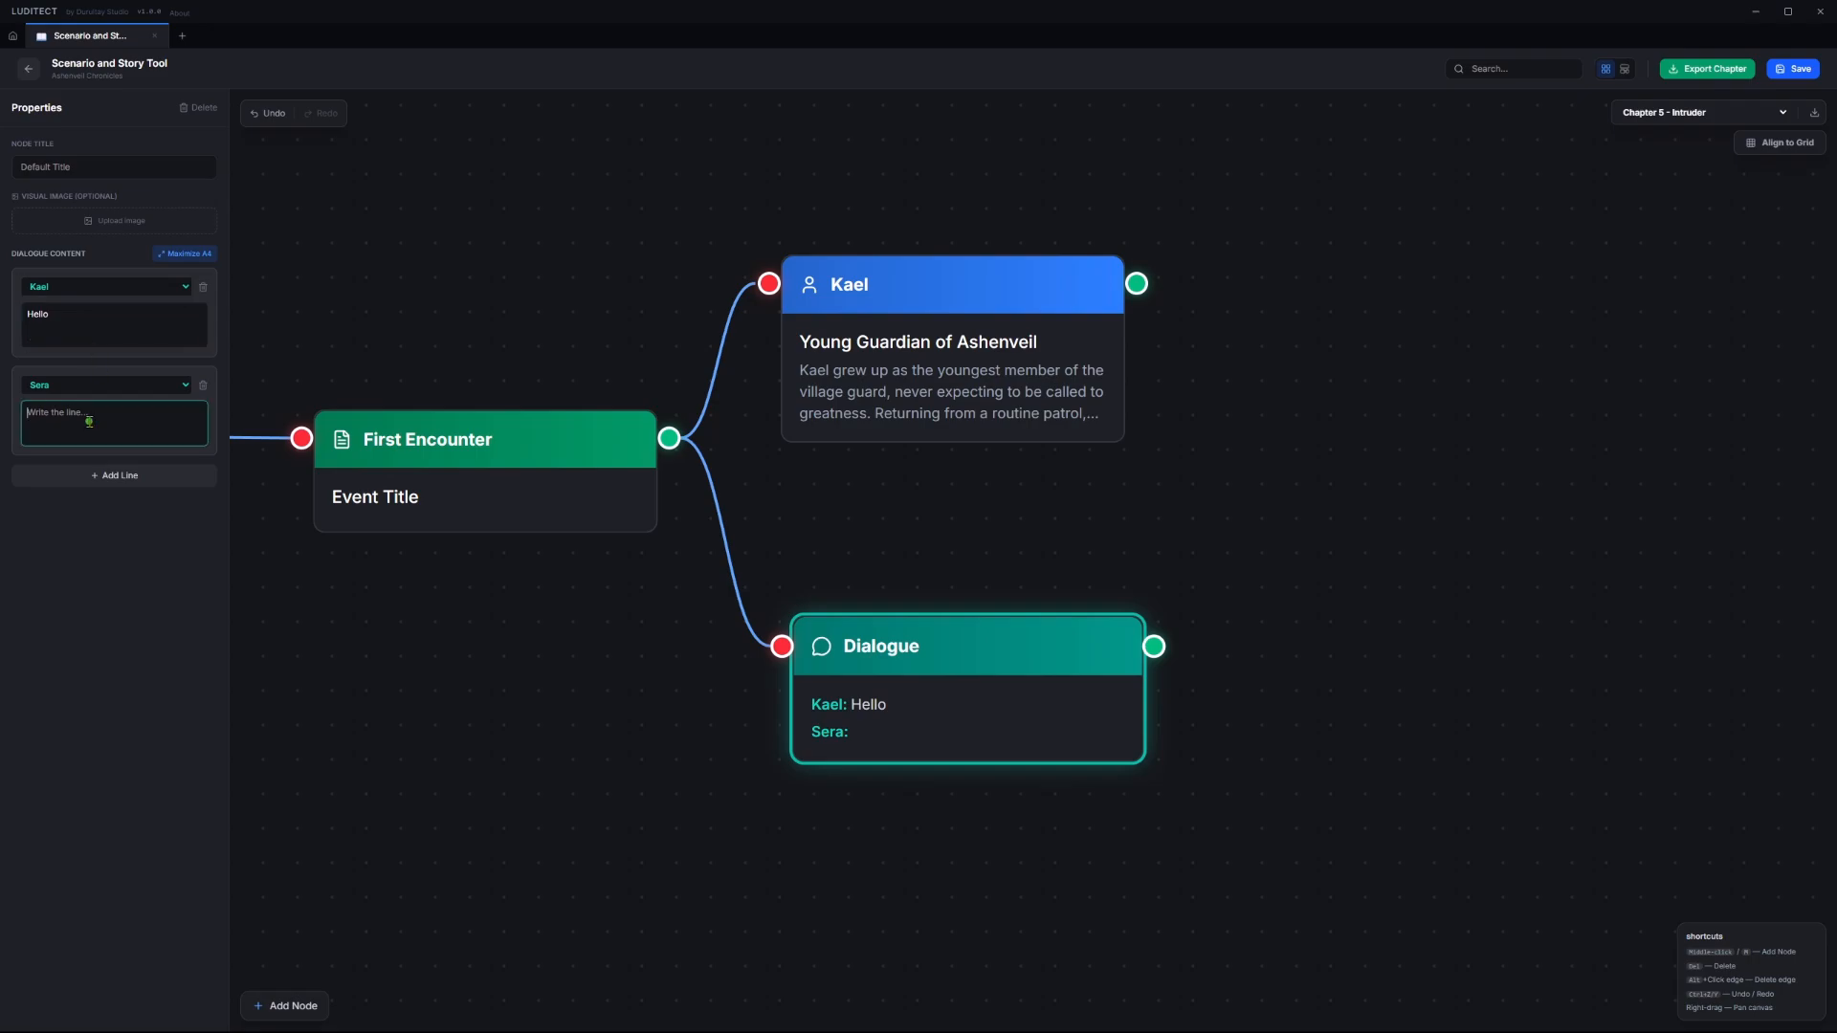
text(Hey!)
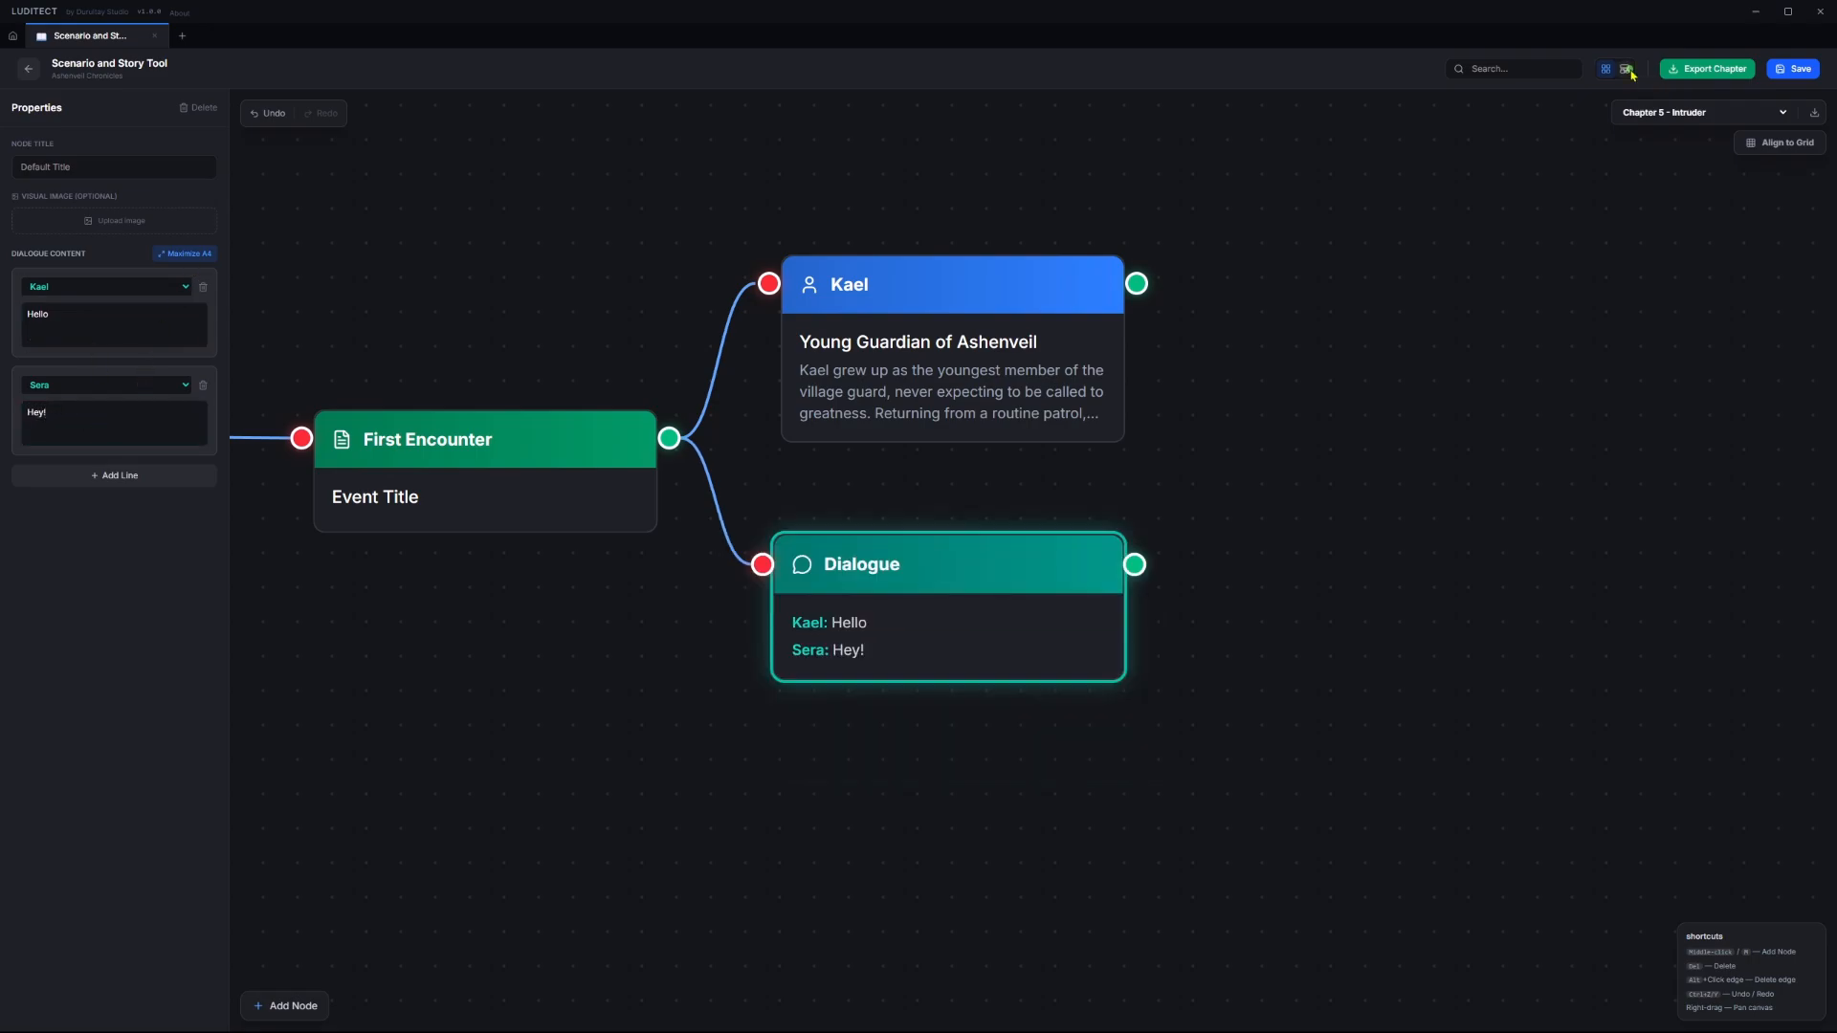
- View the dialogue as a document page beside the node canvas and return to the canvas-only view
click(1626, 70)
mouse_move(899, 683)
mouse_down()
mouse_move(1141, 678)
mouse_move(863, 676)
mouse_up()
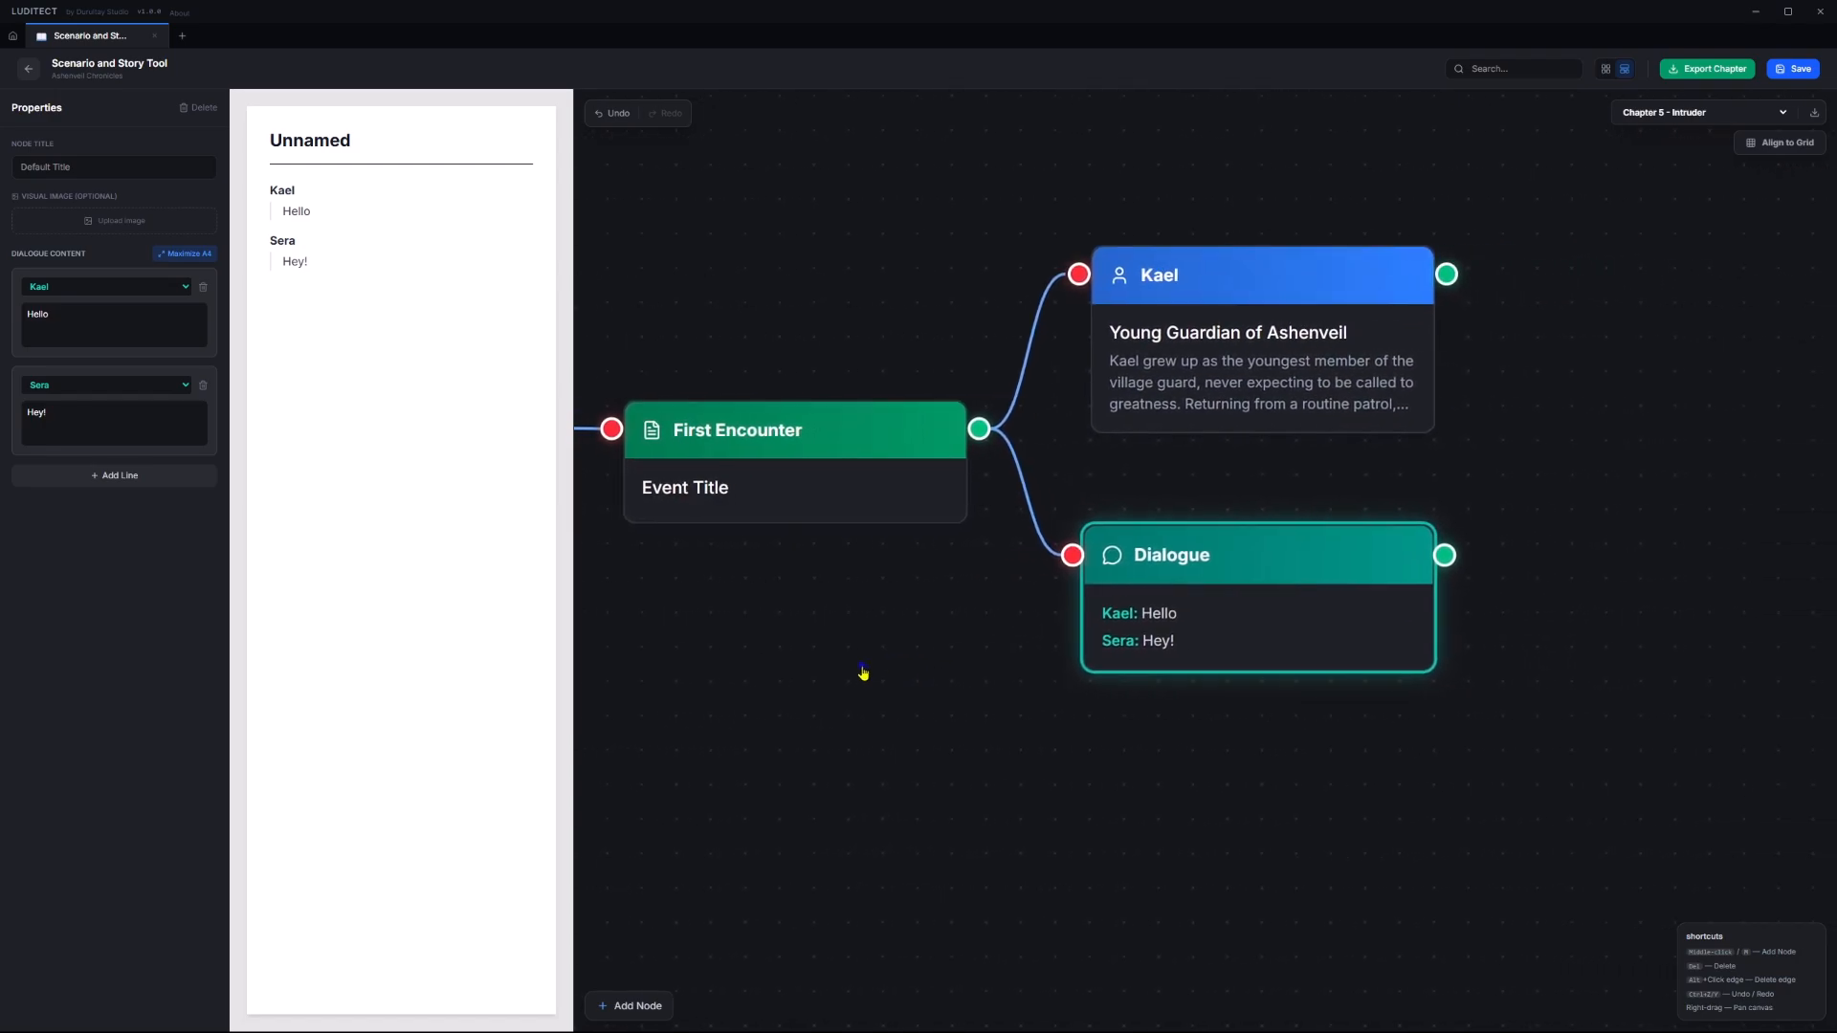
click(1606, 68)
- Add a Decision Moment node fed by both the Kael and Dialogue nodes, positioned between their heights
drag(1263, 632, 817, 703)
drag(659, 345, 881, 449)
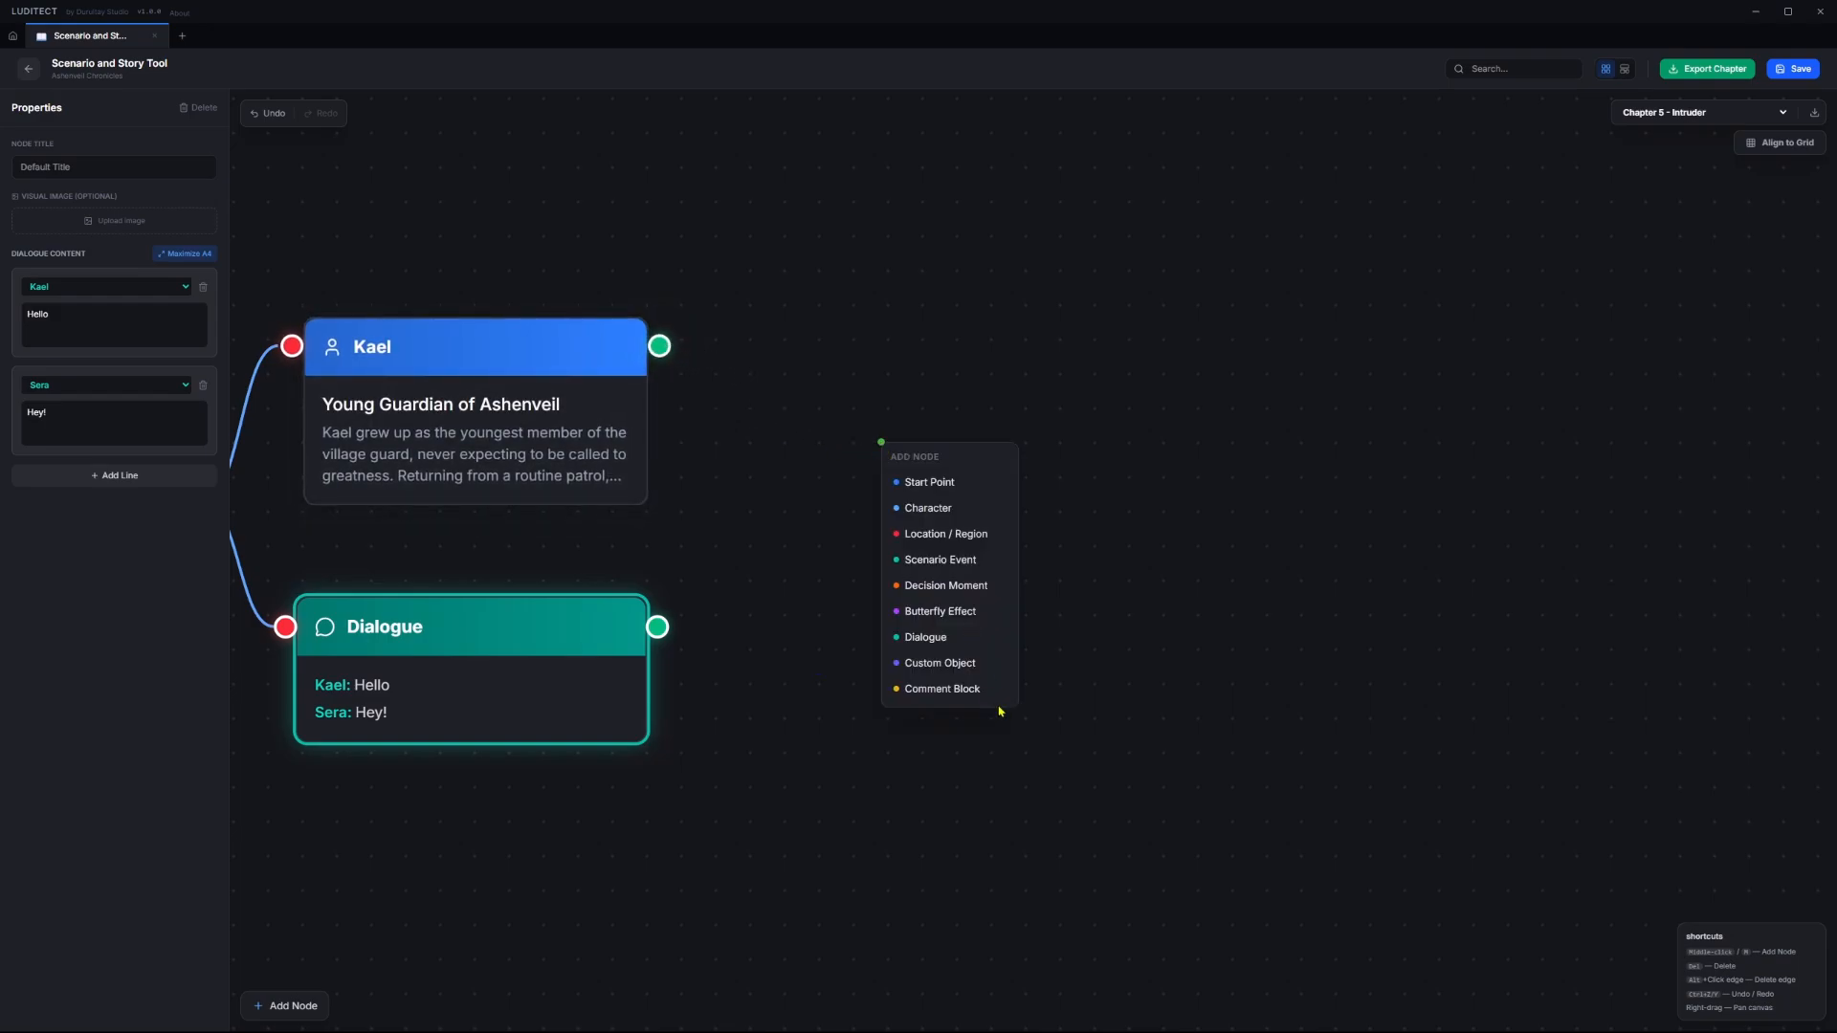
click(948, 583)
drag(656, 627, 867, 468)
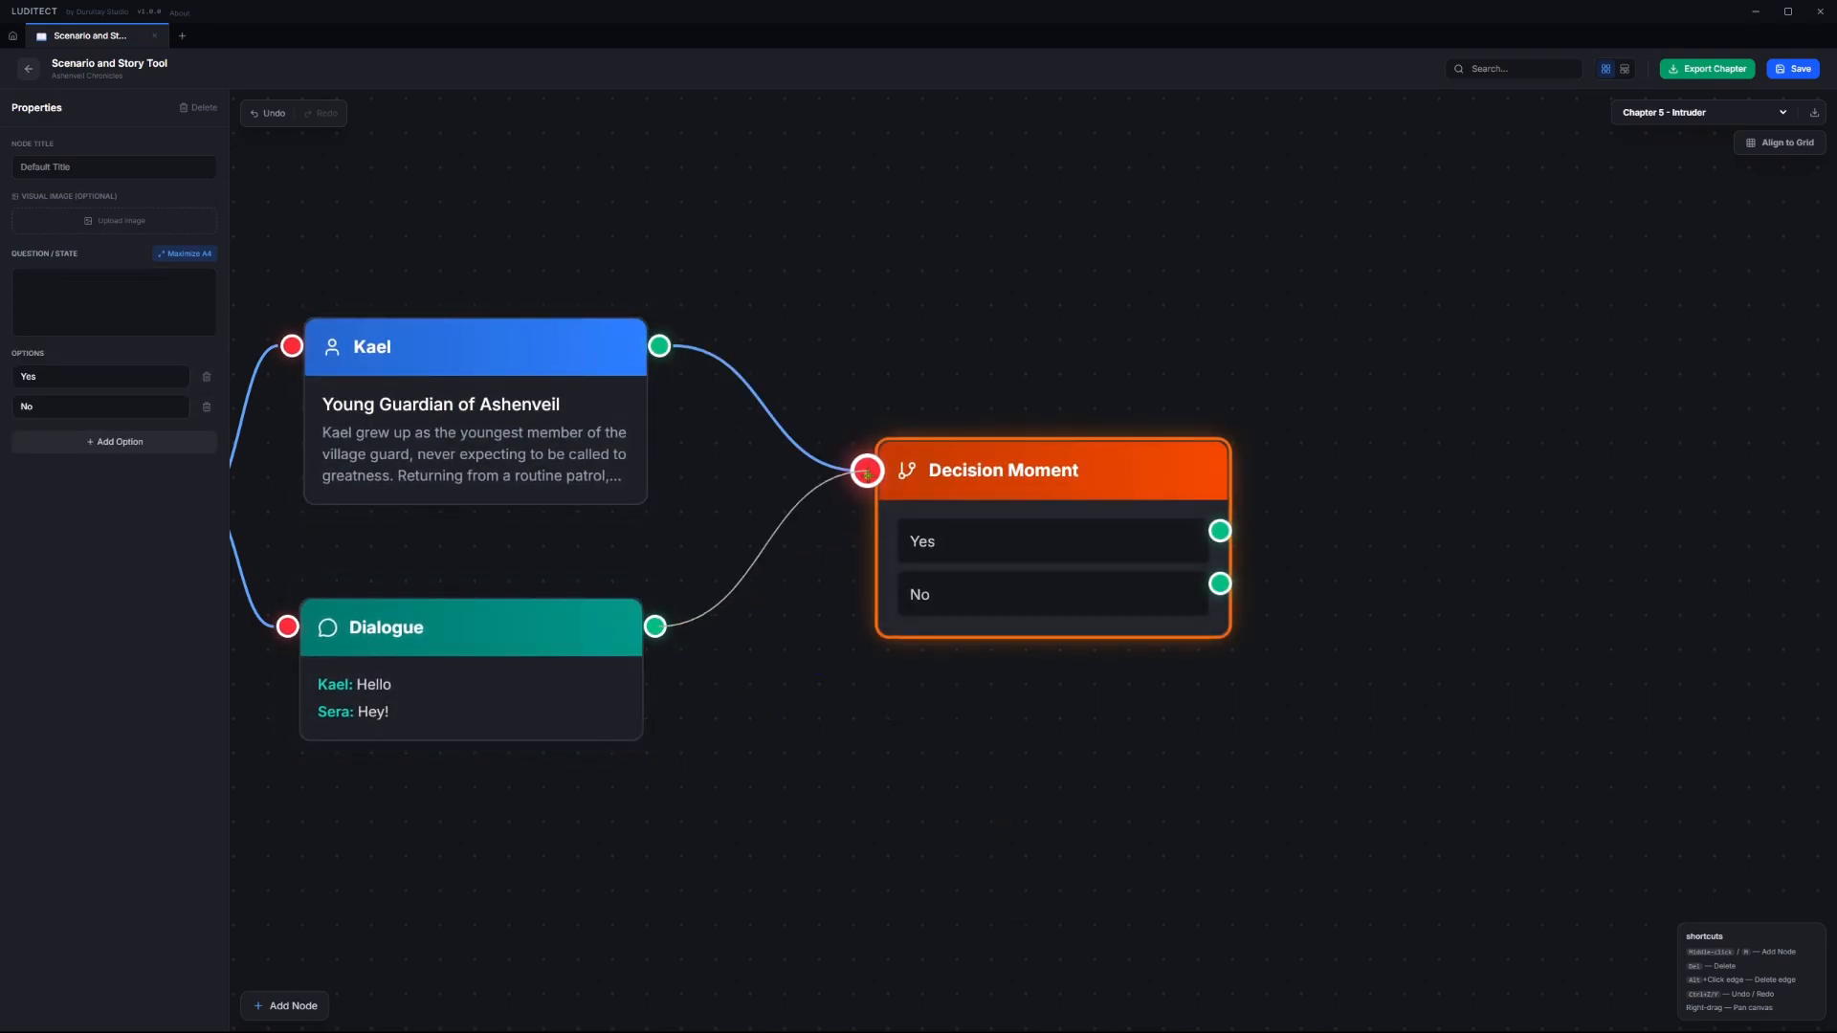
drag(1006, 468, 989, 400)
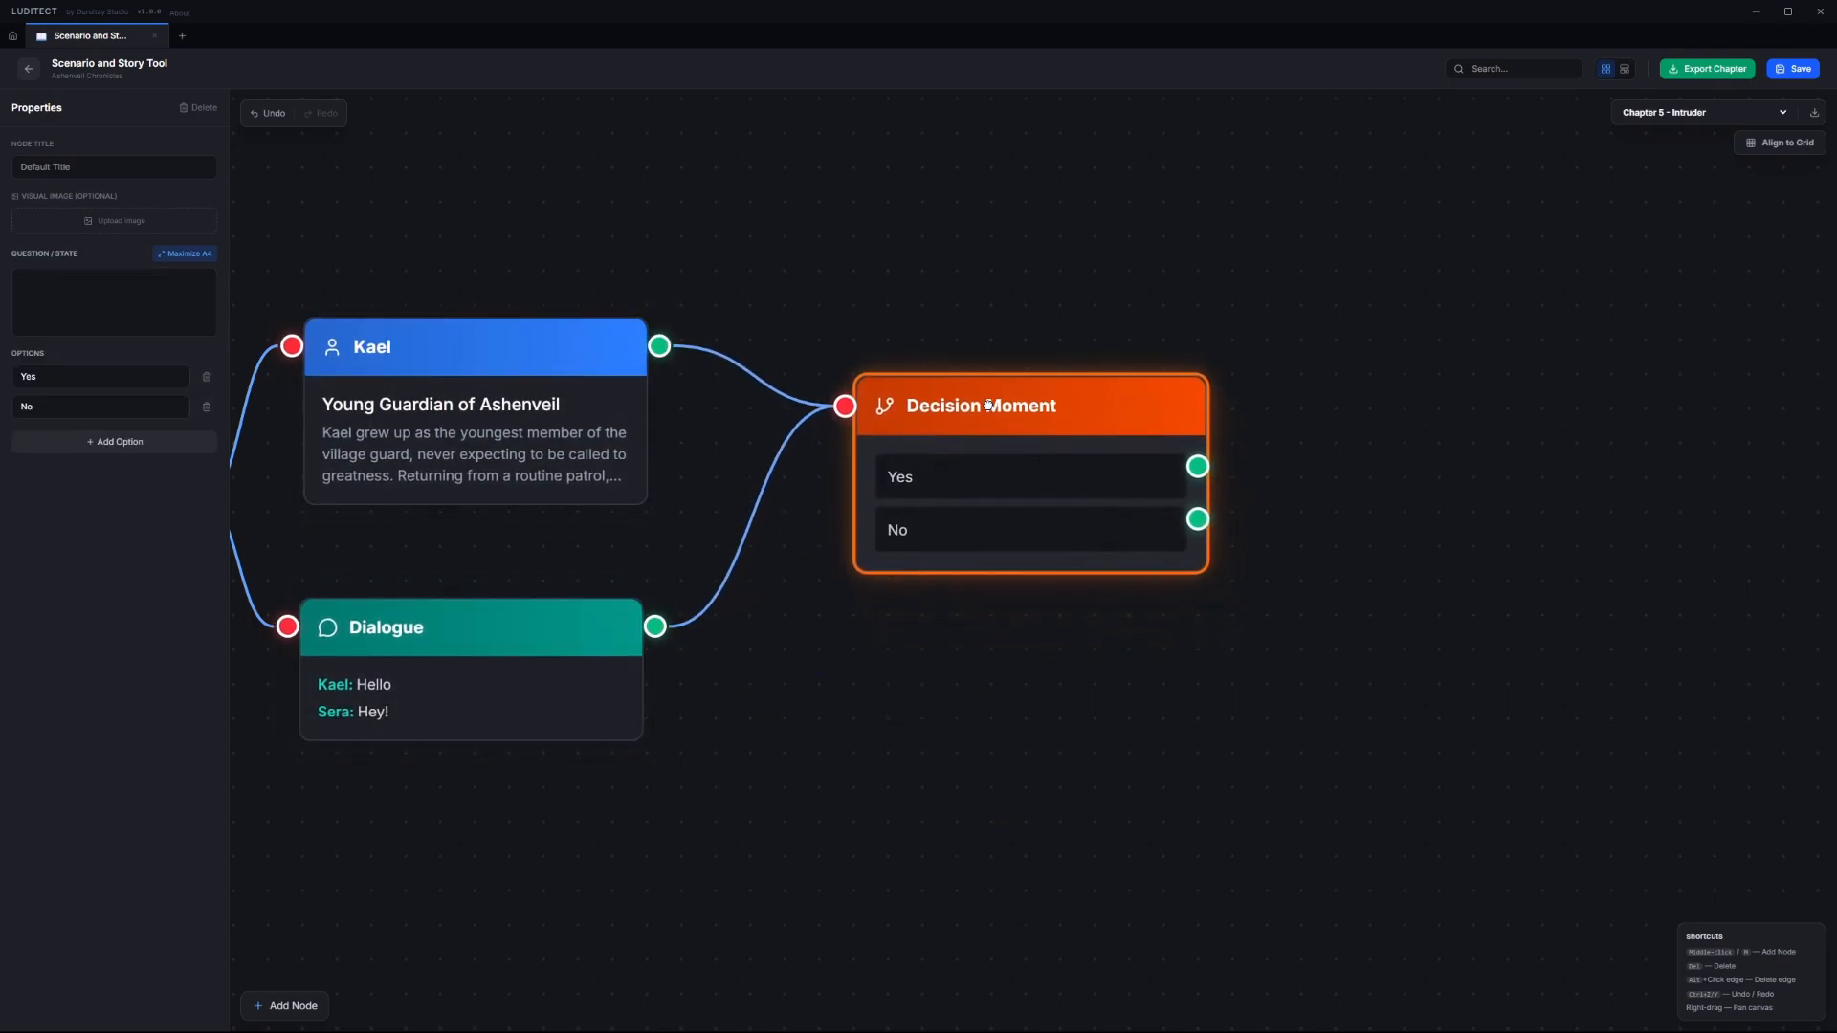
- Rename the Decision Moment's two options to "Attack" and "Hide", and add a third option named "Run"
double_click(115, 378)
text(A)
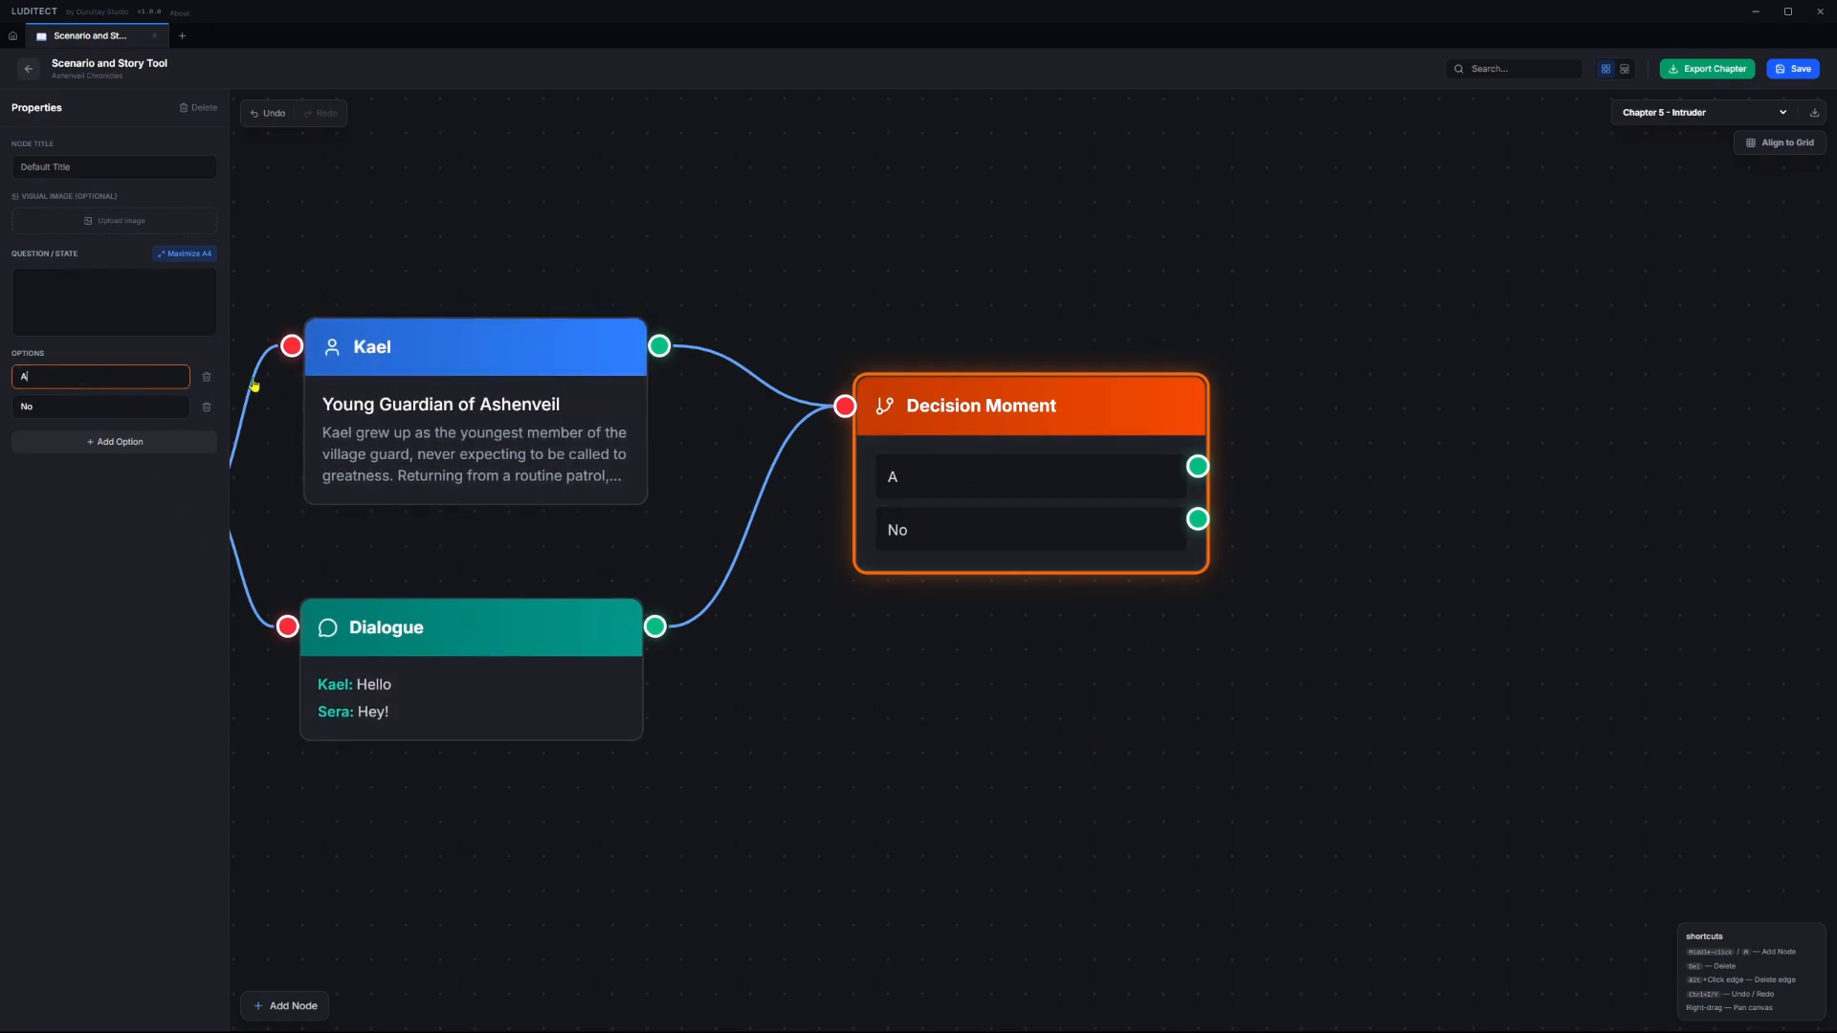
text(ttack)
key(Tab)
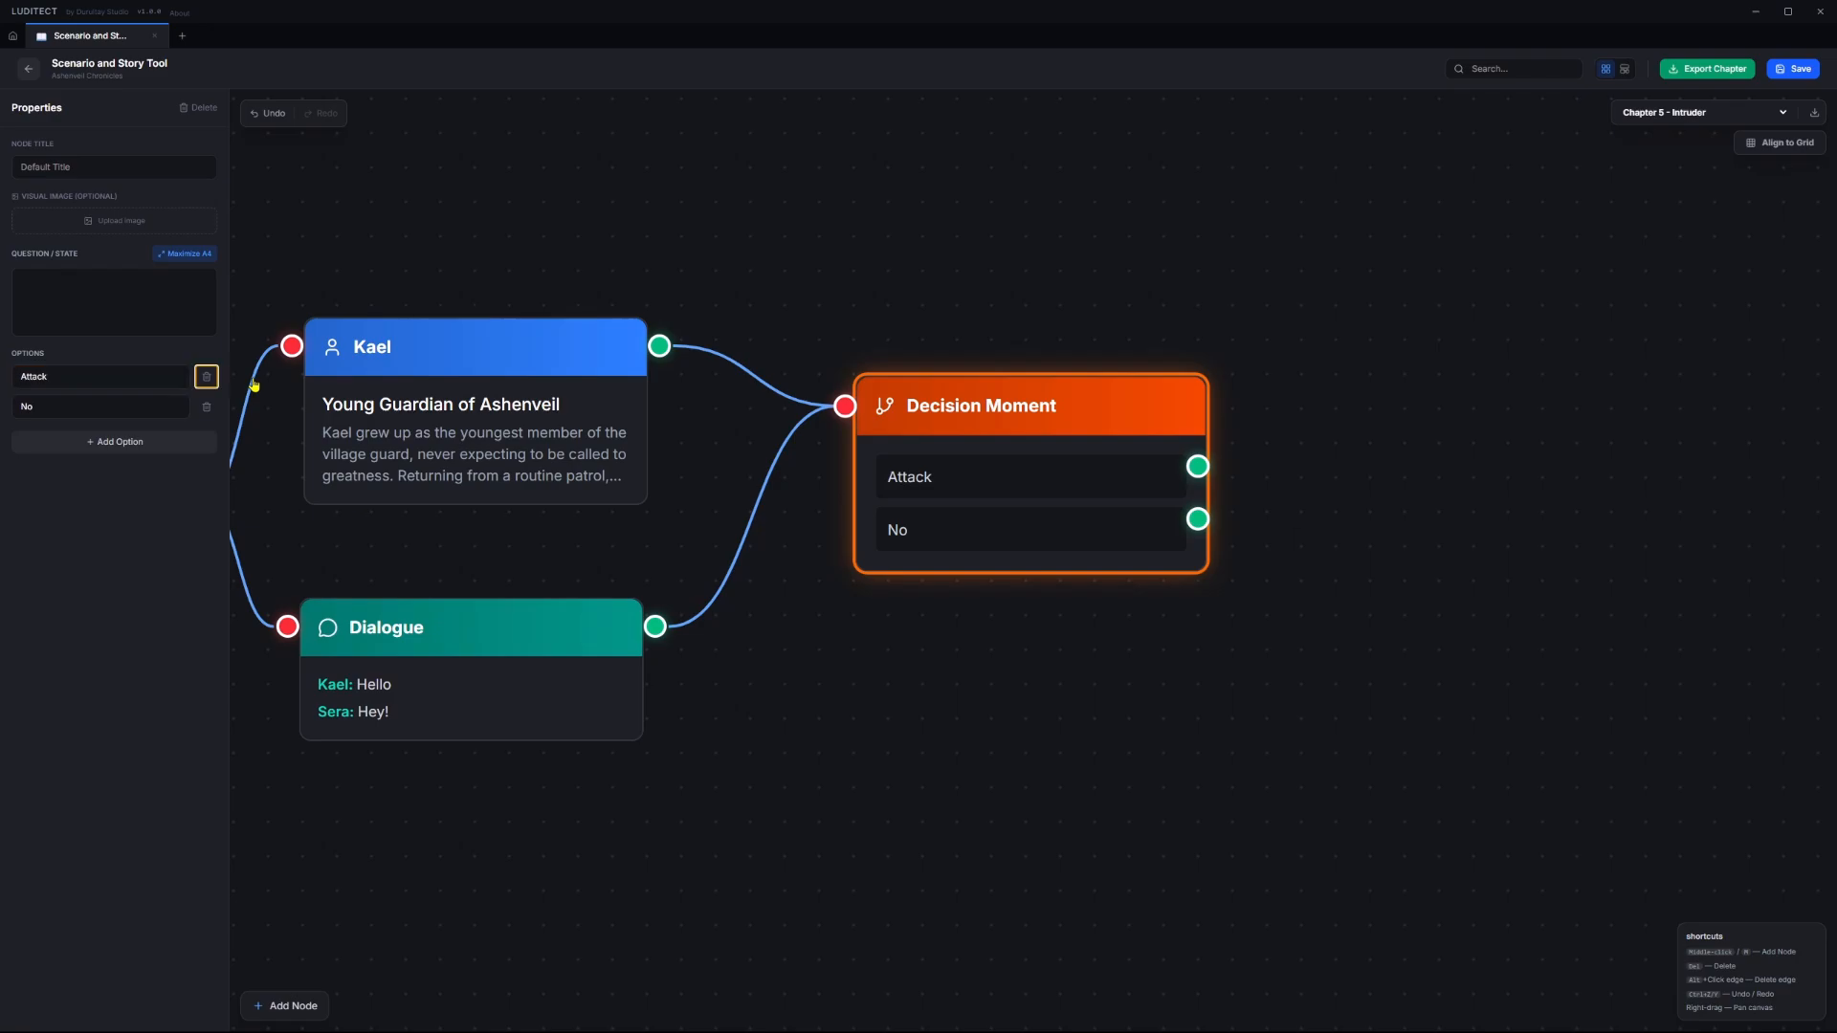
double_click(142, 411)
text(Hide)
click(119, 441)
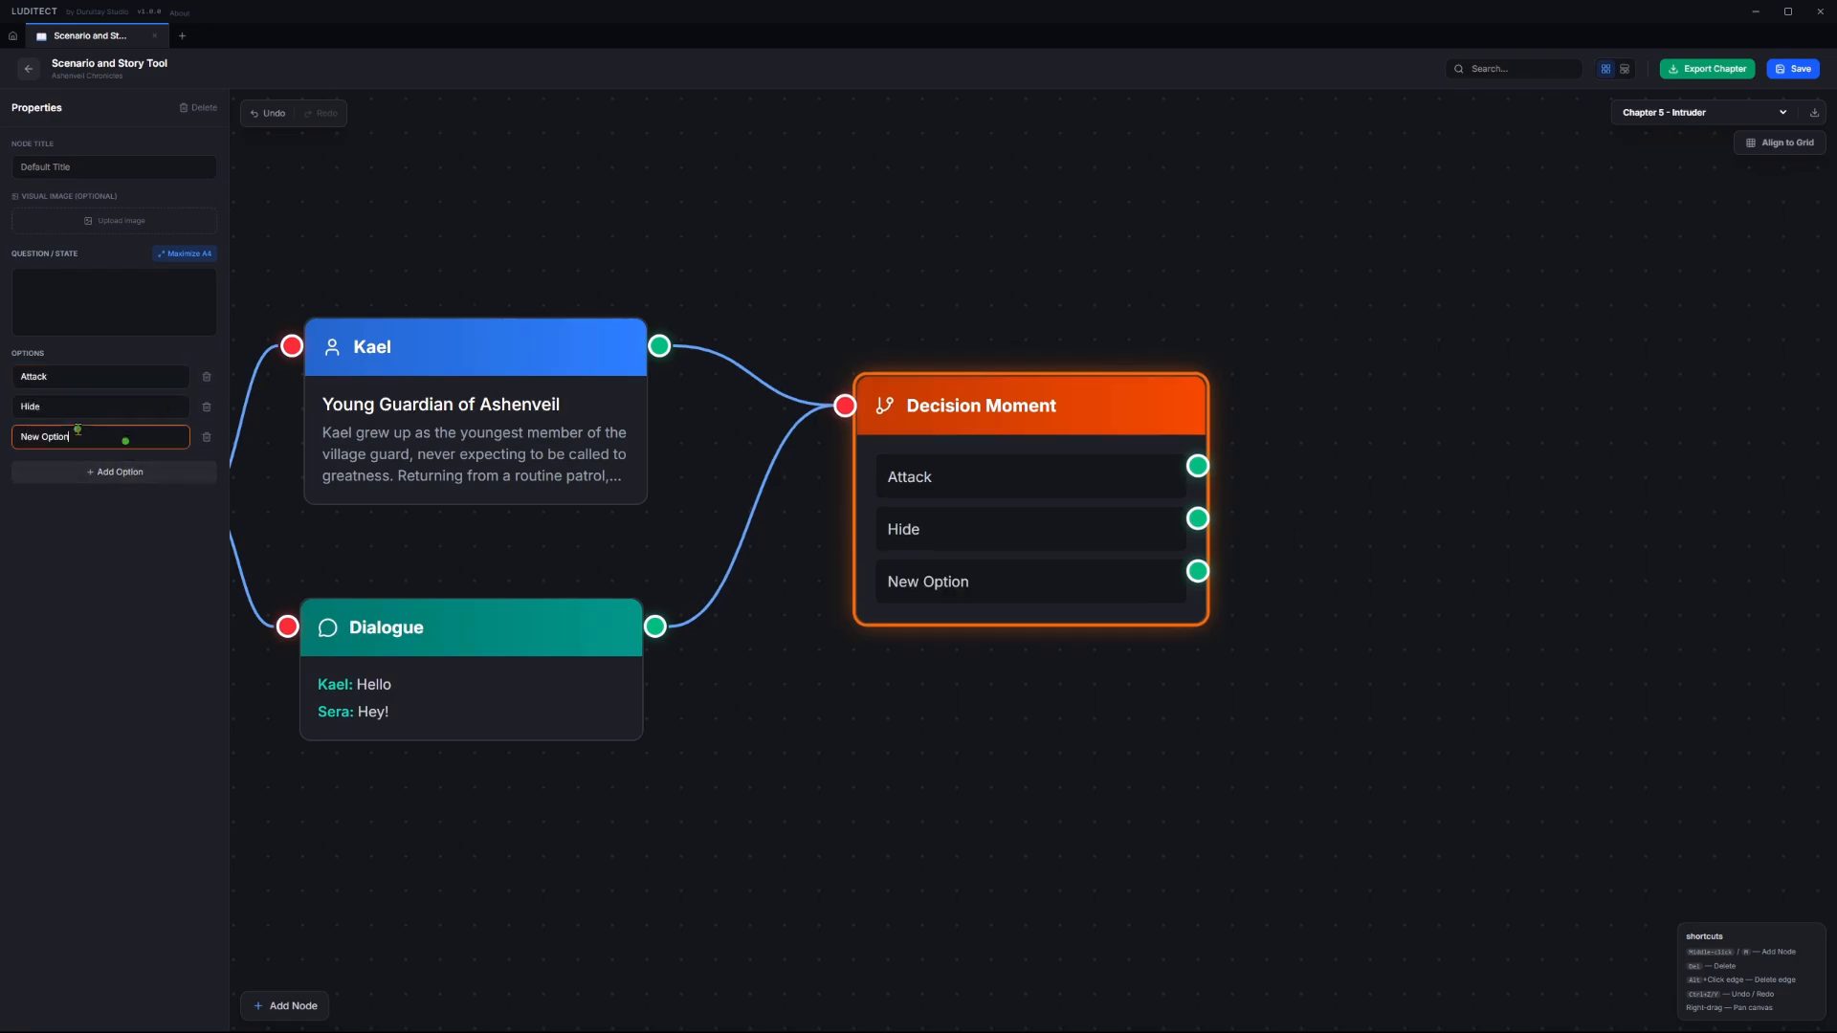
triple_click(118, 433)
text(Run)
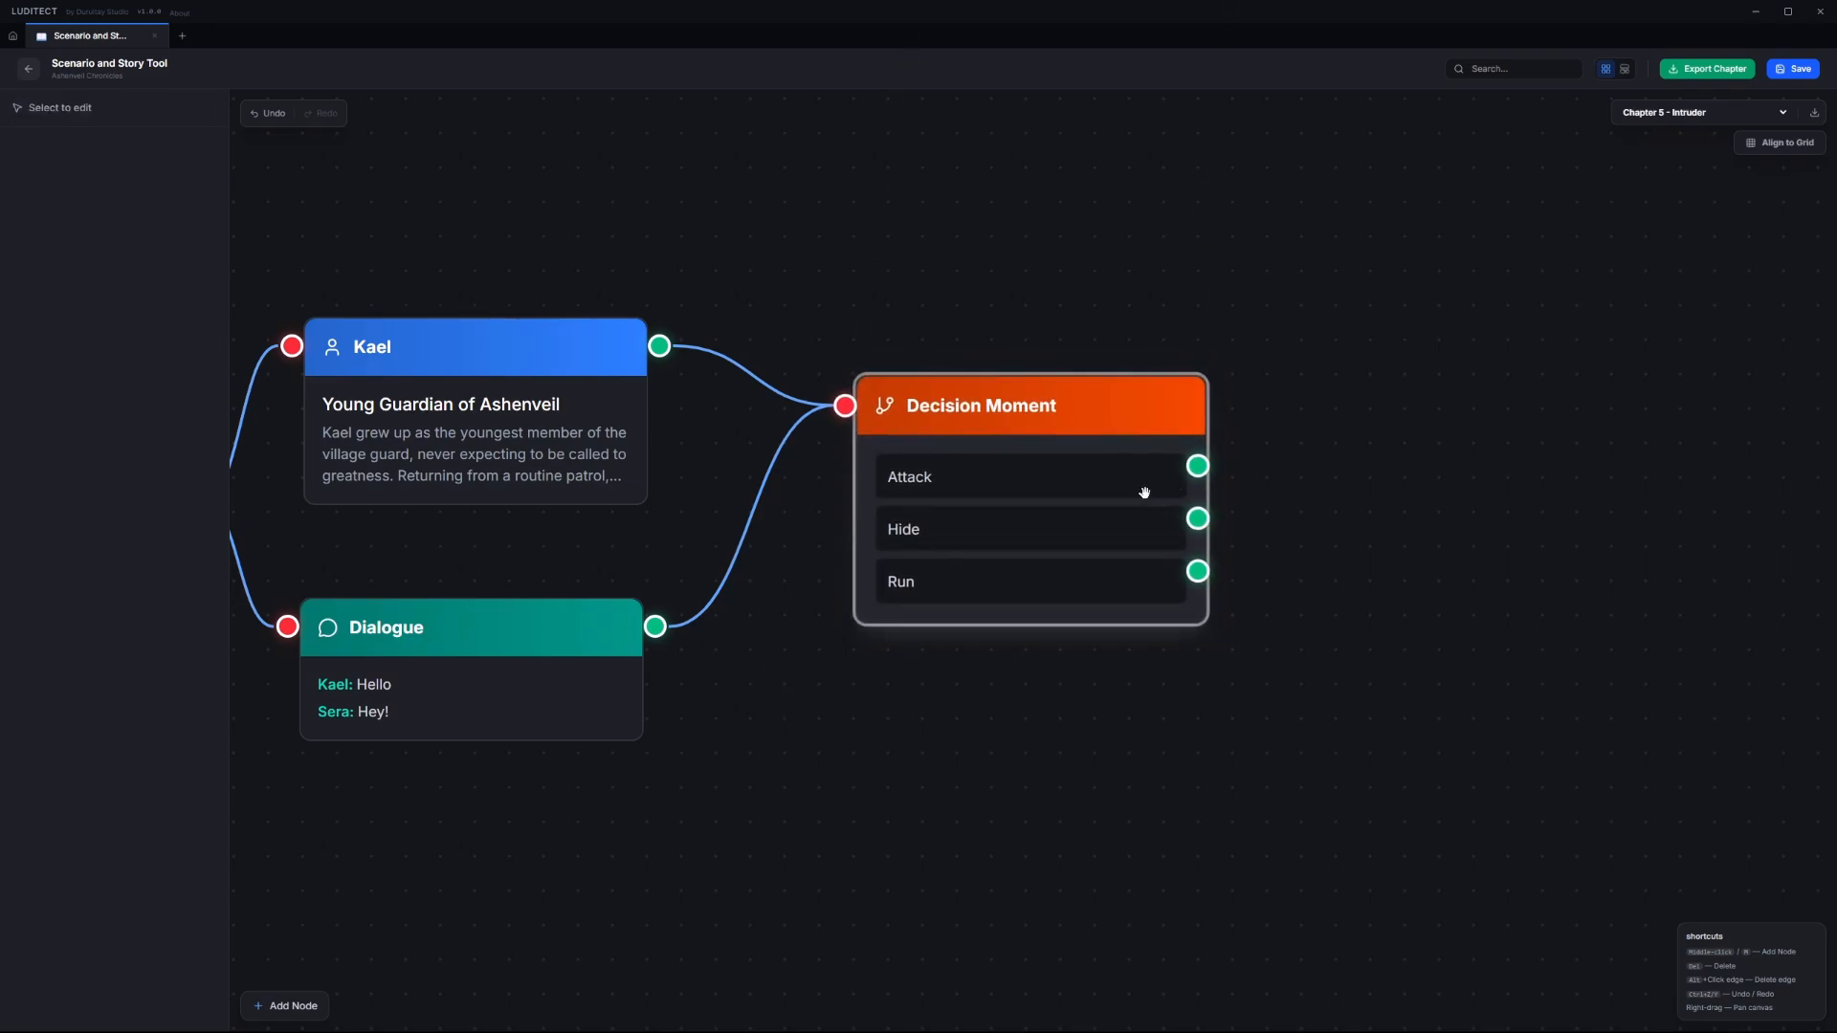
- Branch a Butterfly Effect node off the Attack option and add Malachar as its affected variable
drag(1297, 479, 834, 446)
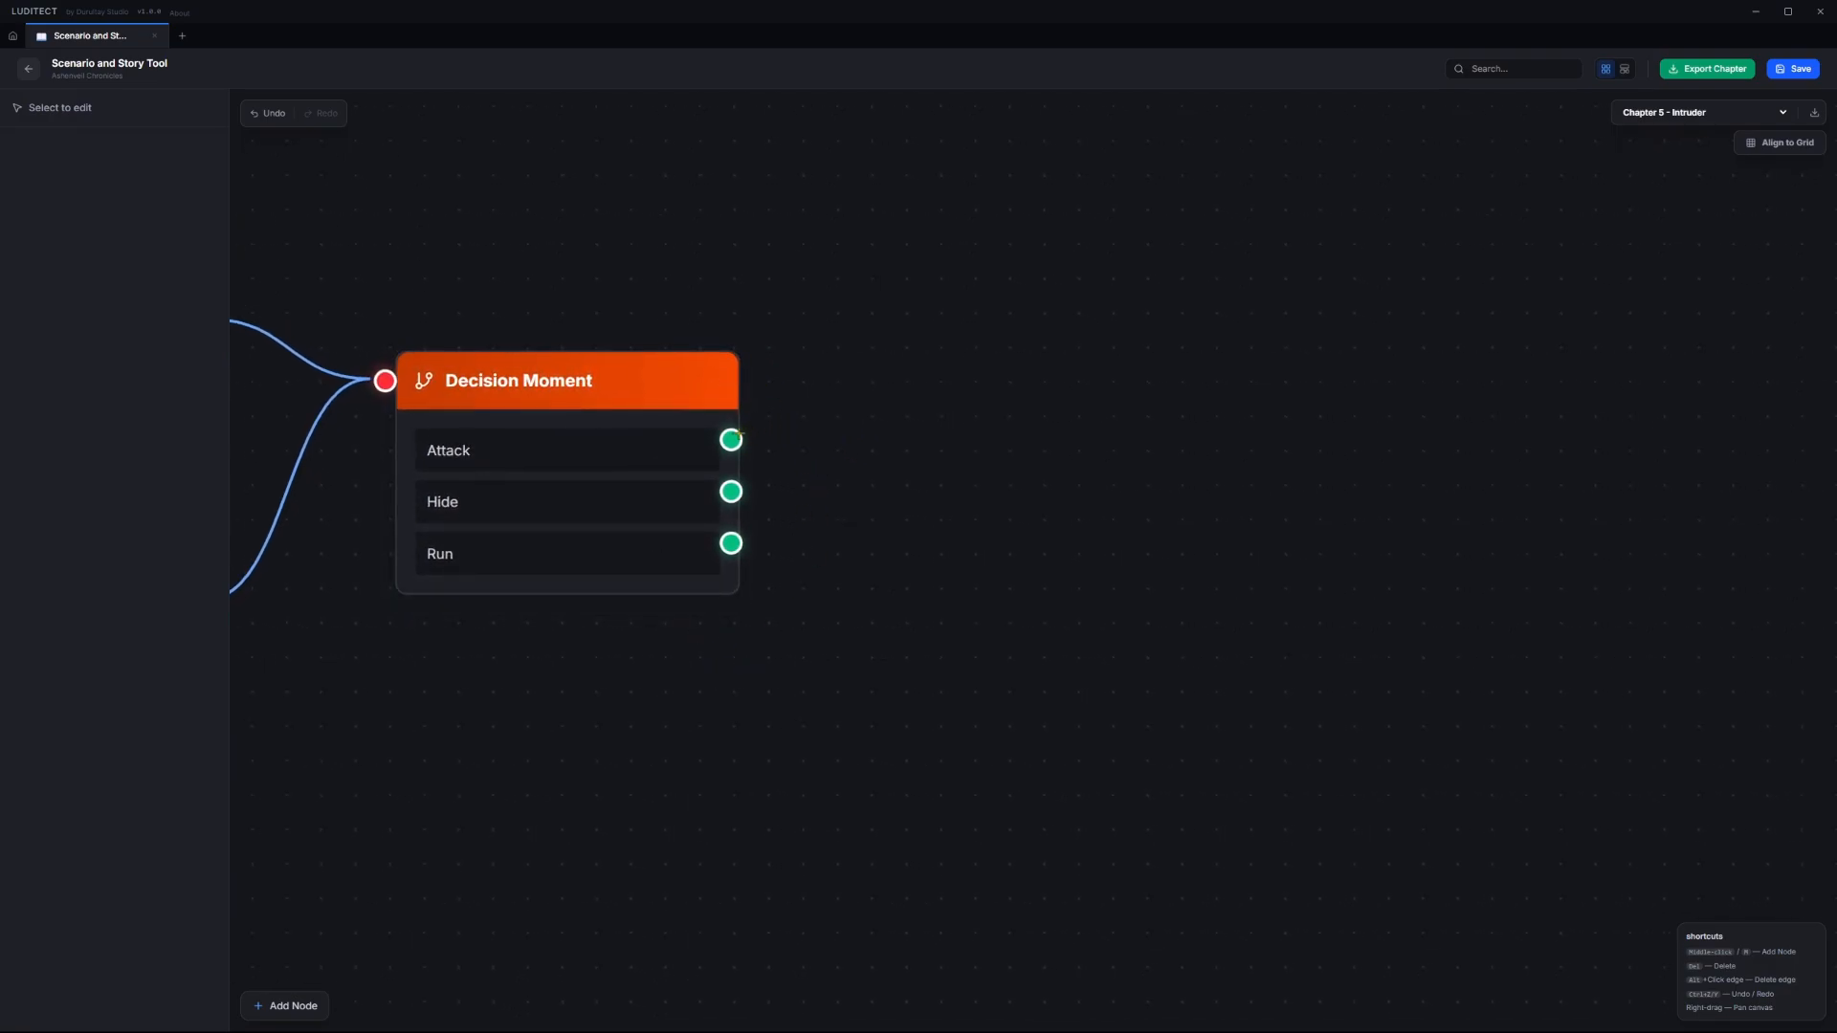
drag(731, 440, 934, 273)
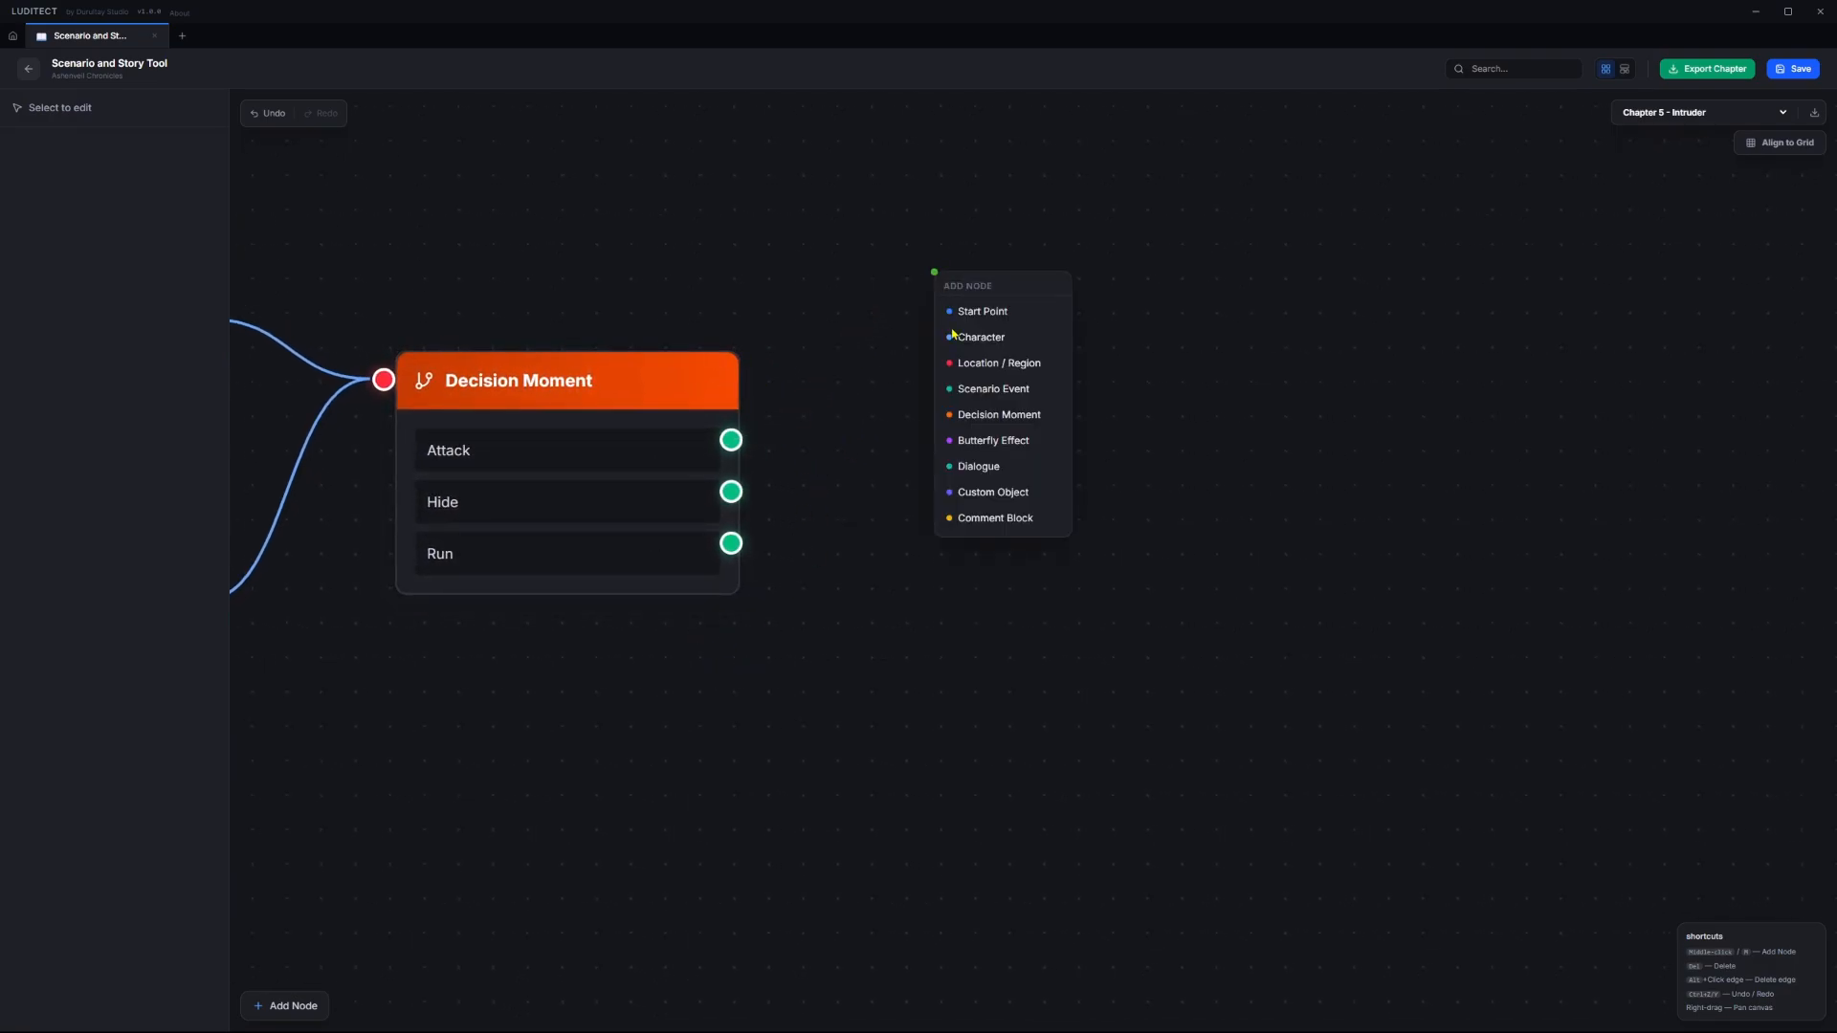
click(985, 440)
click(115, 398)
click(95, 413)
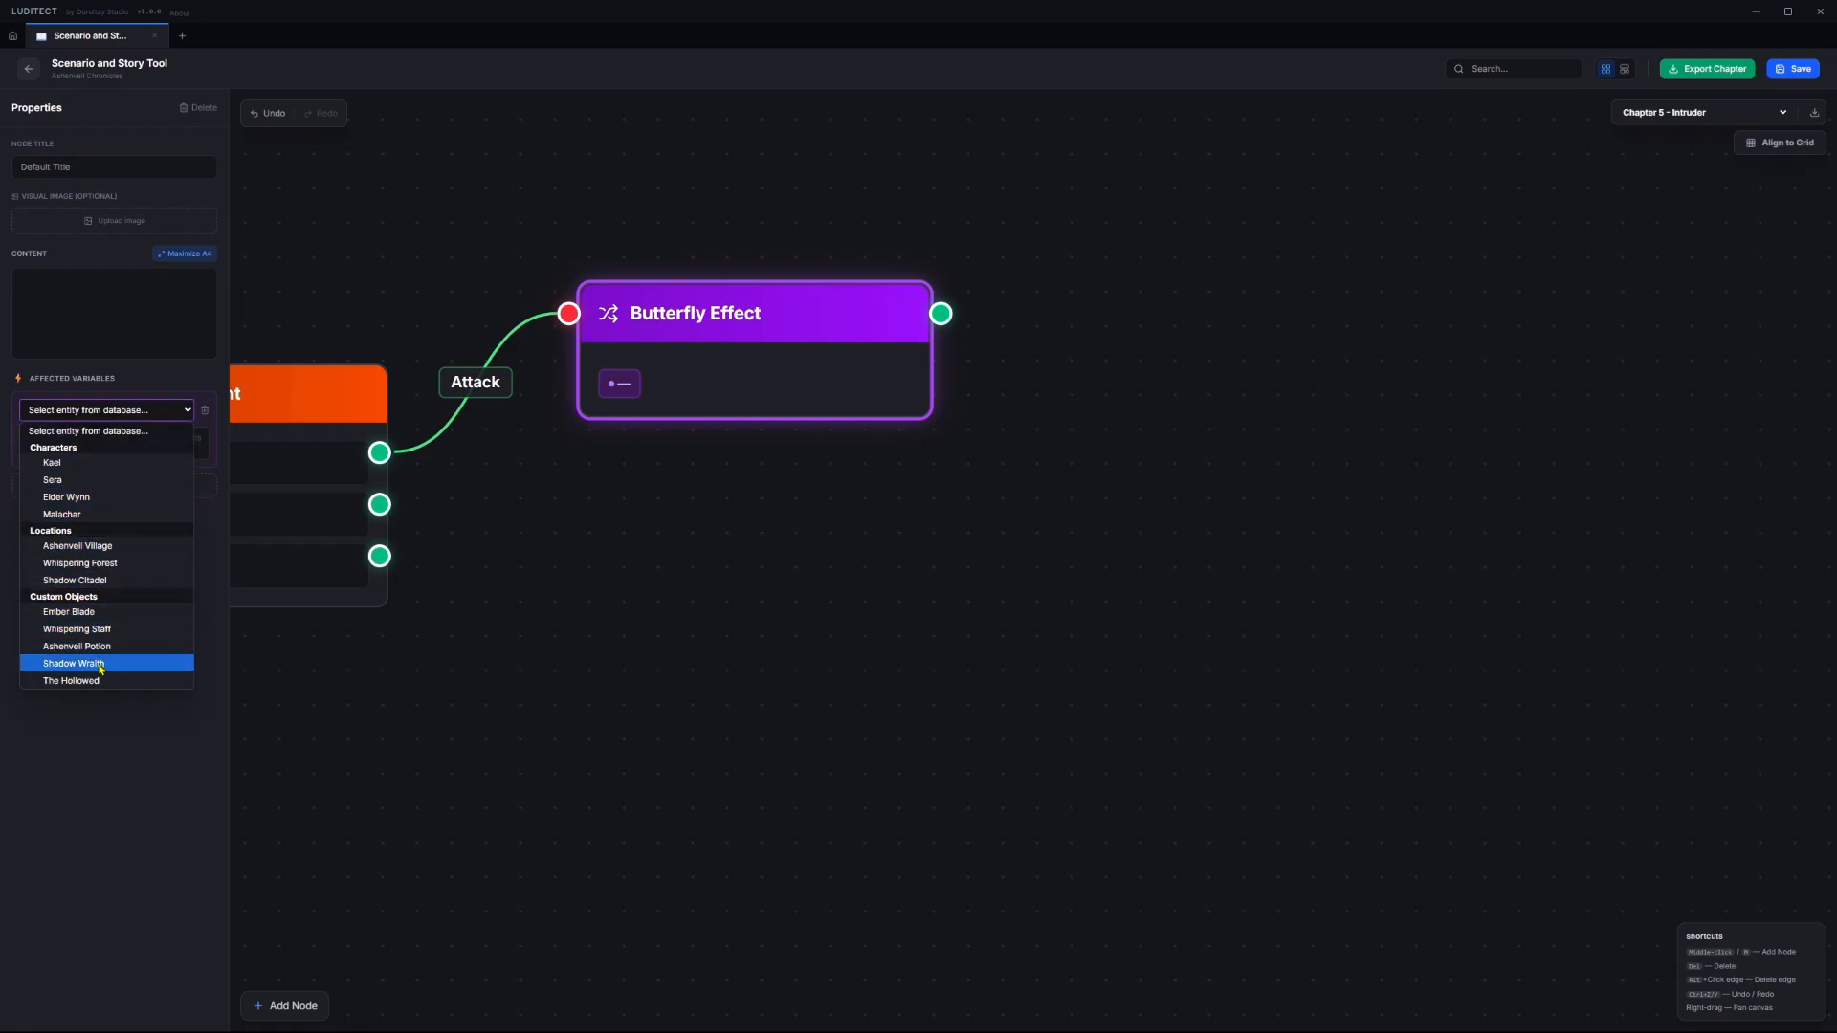
click(103, 516)
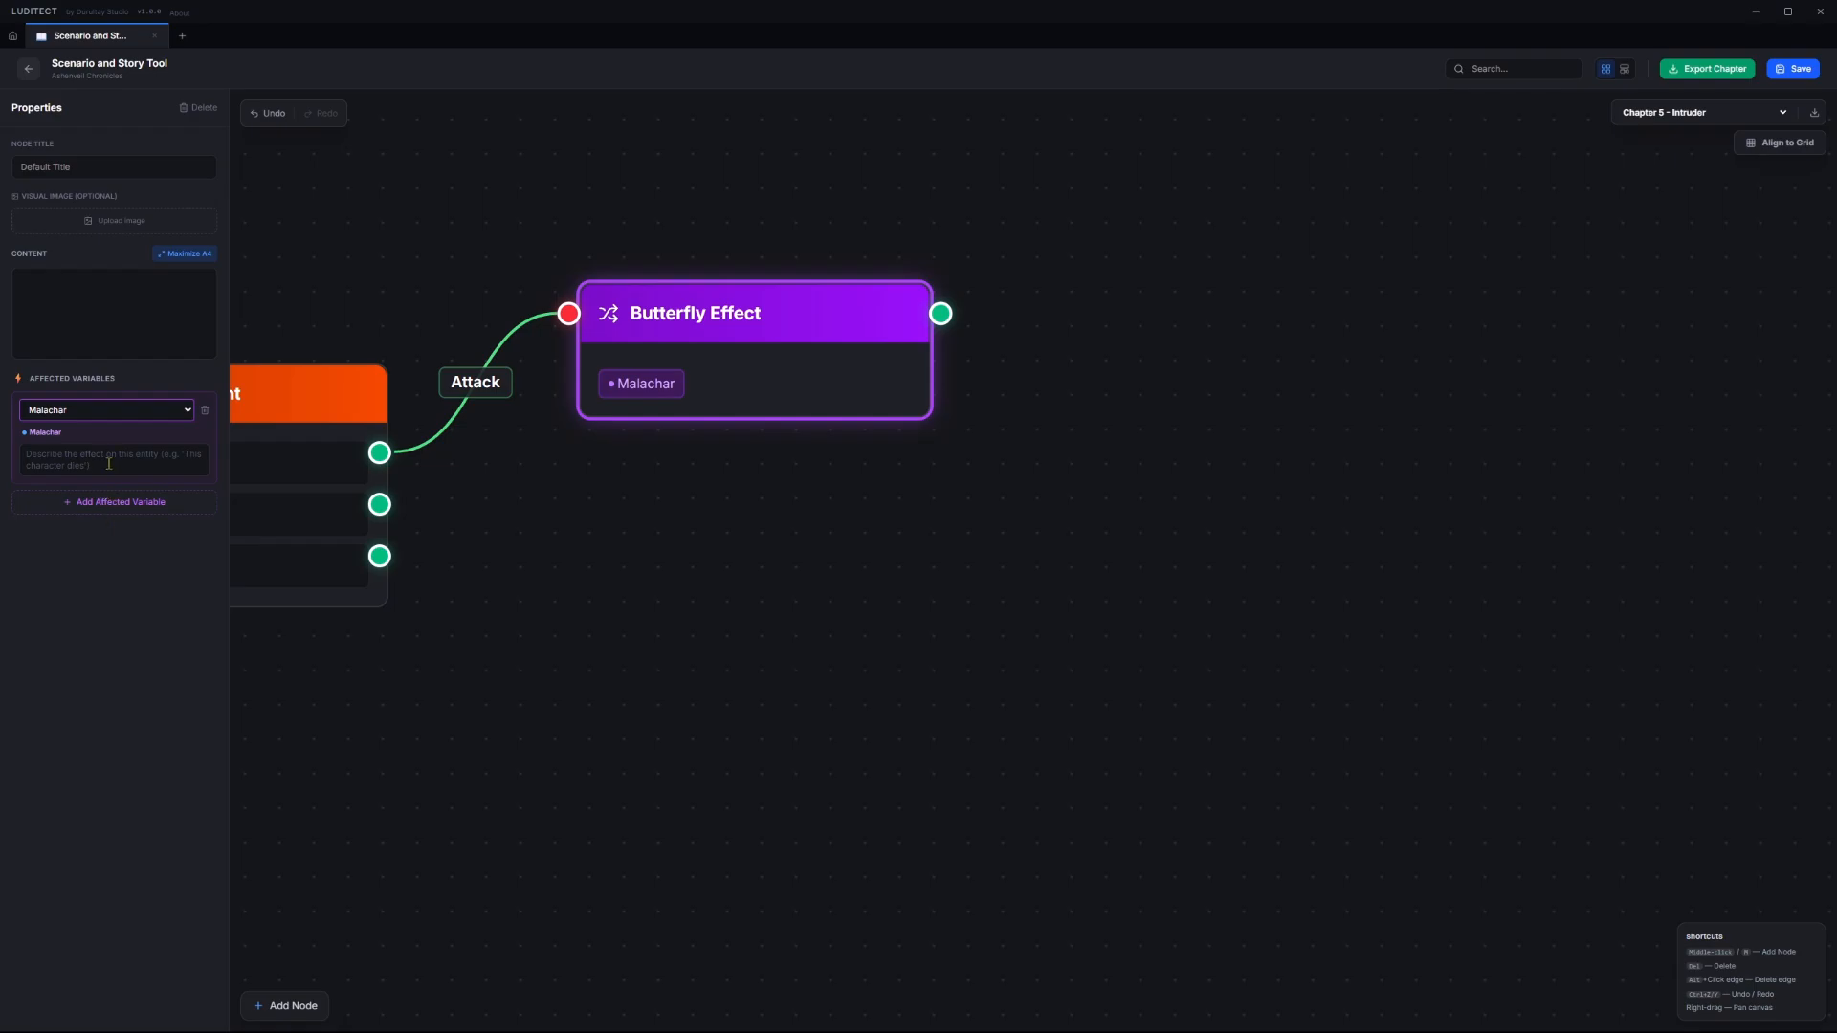
- Branch a Custom Object node off the Butterfly Effect node and link it to the database object Ashenveil Potion
drag(941, 314, 1132, 420)
click(1238, 641)
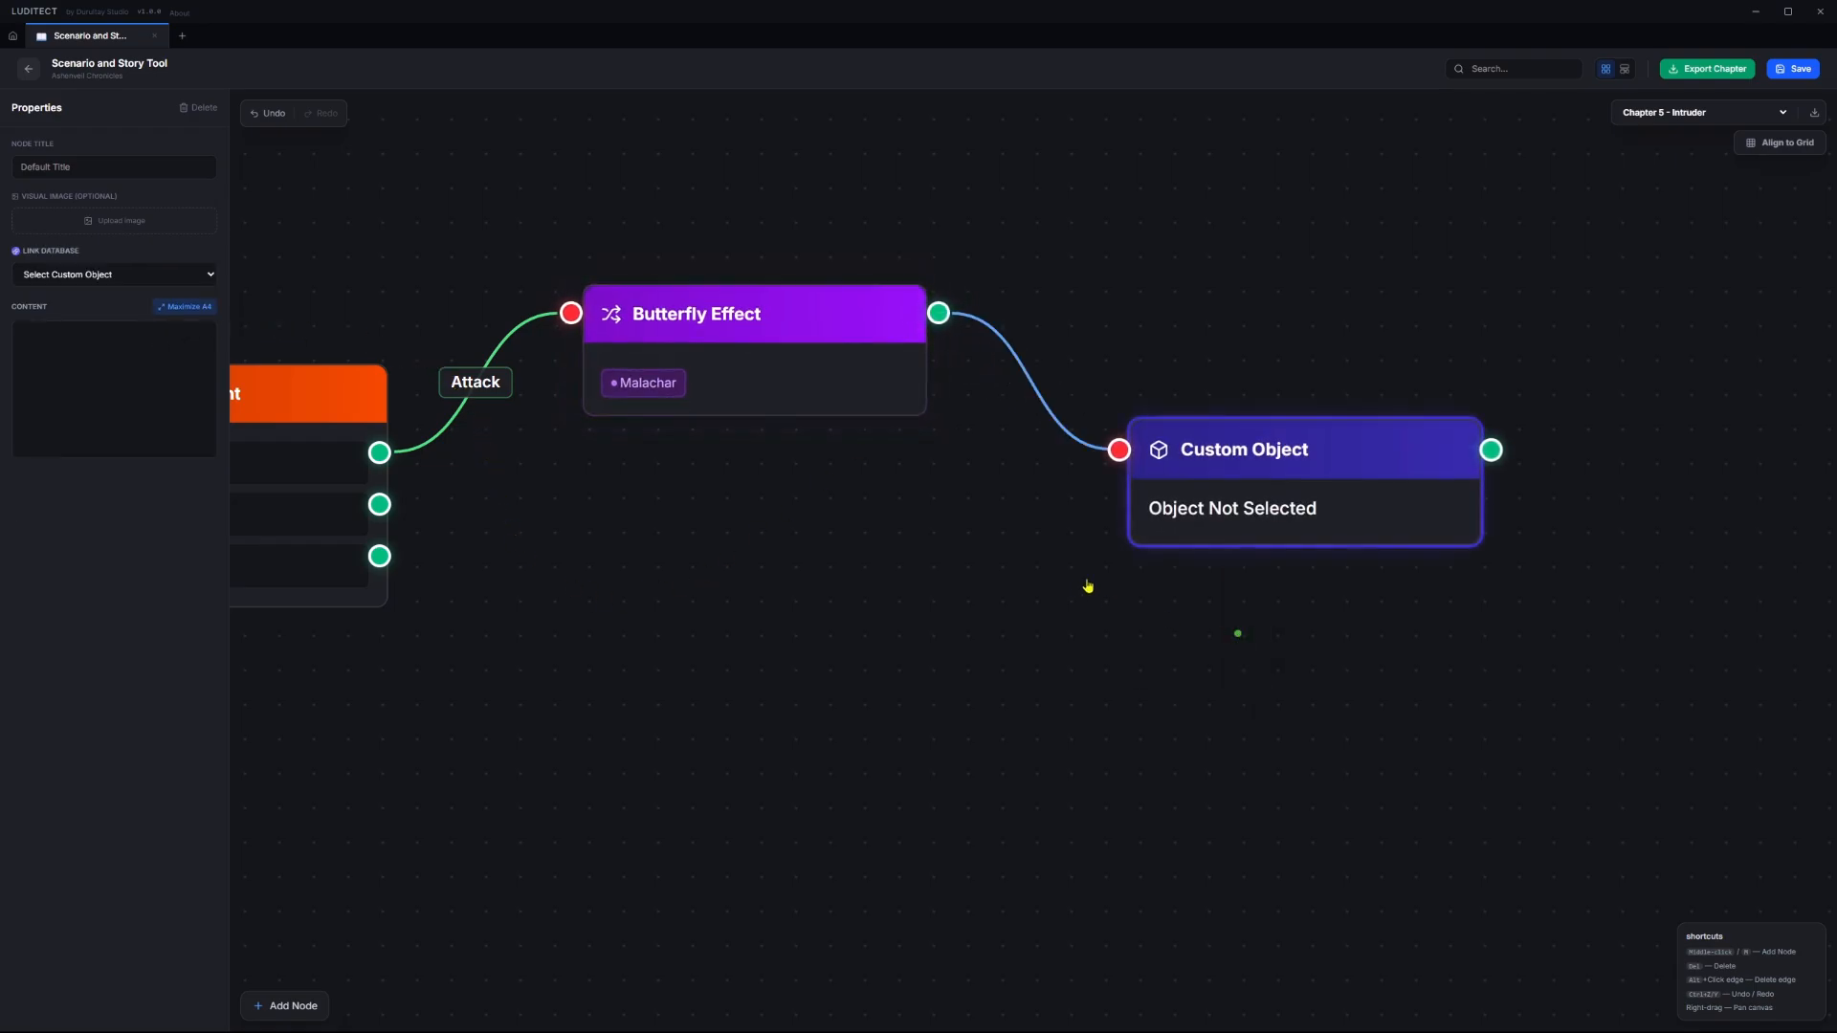
click(91, 278)
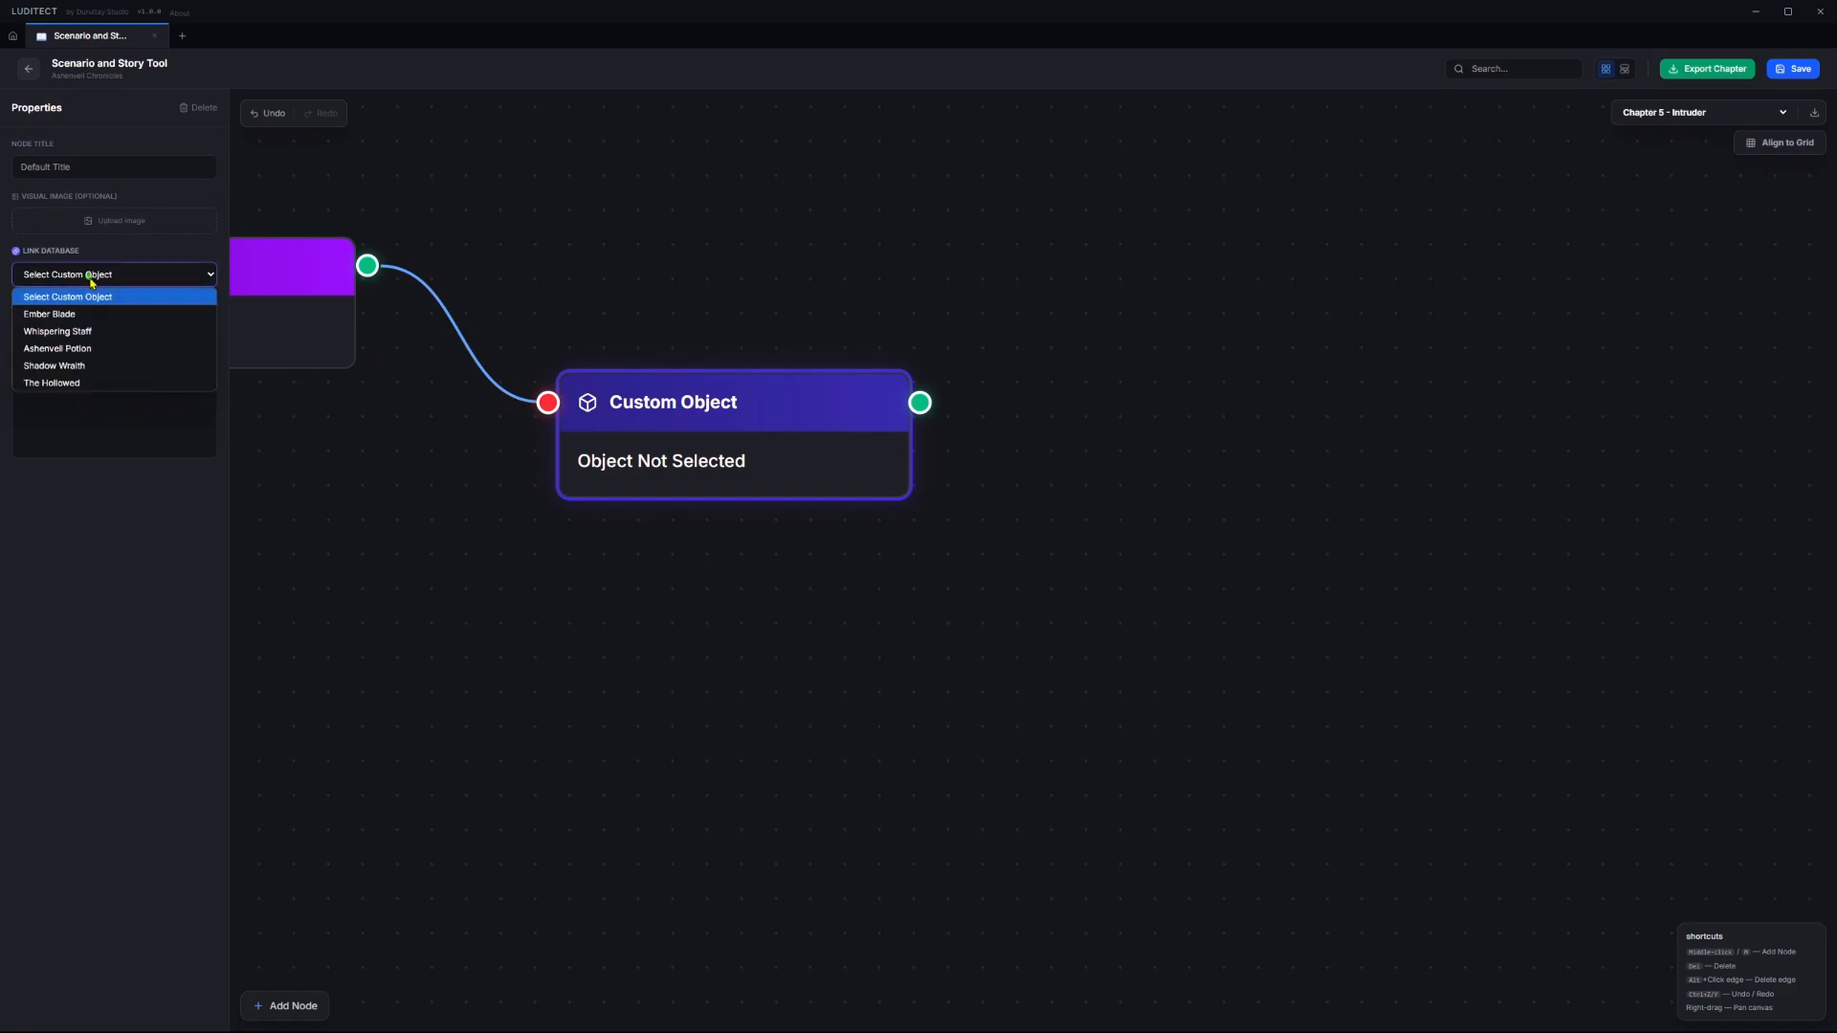
click(92, 350)
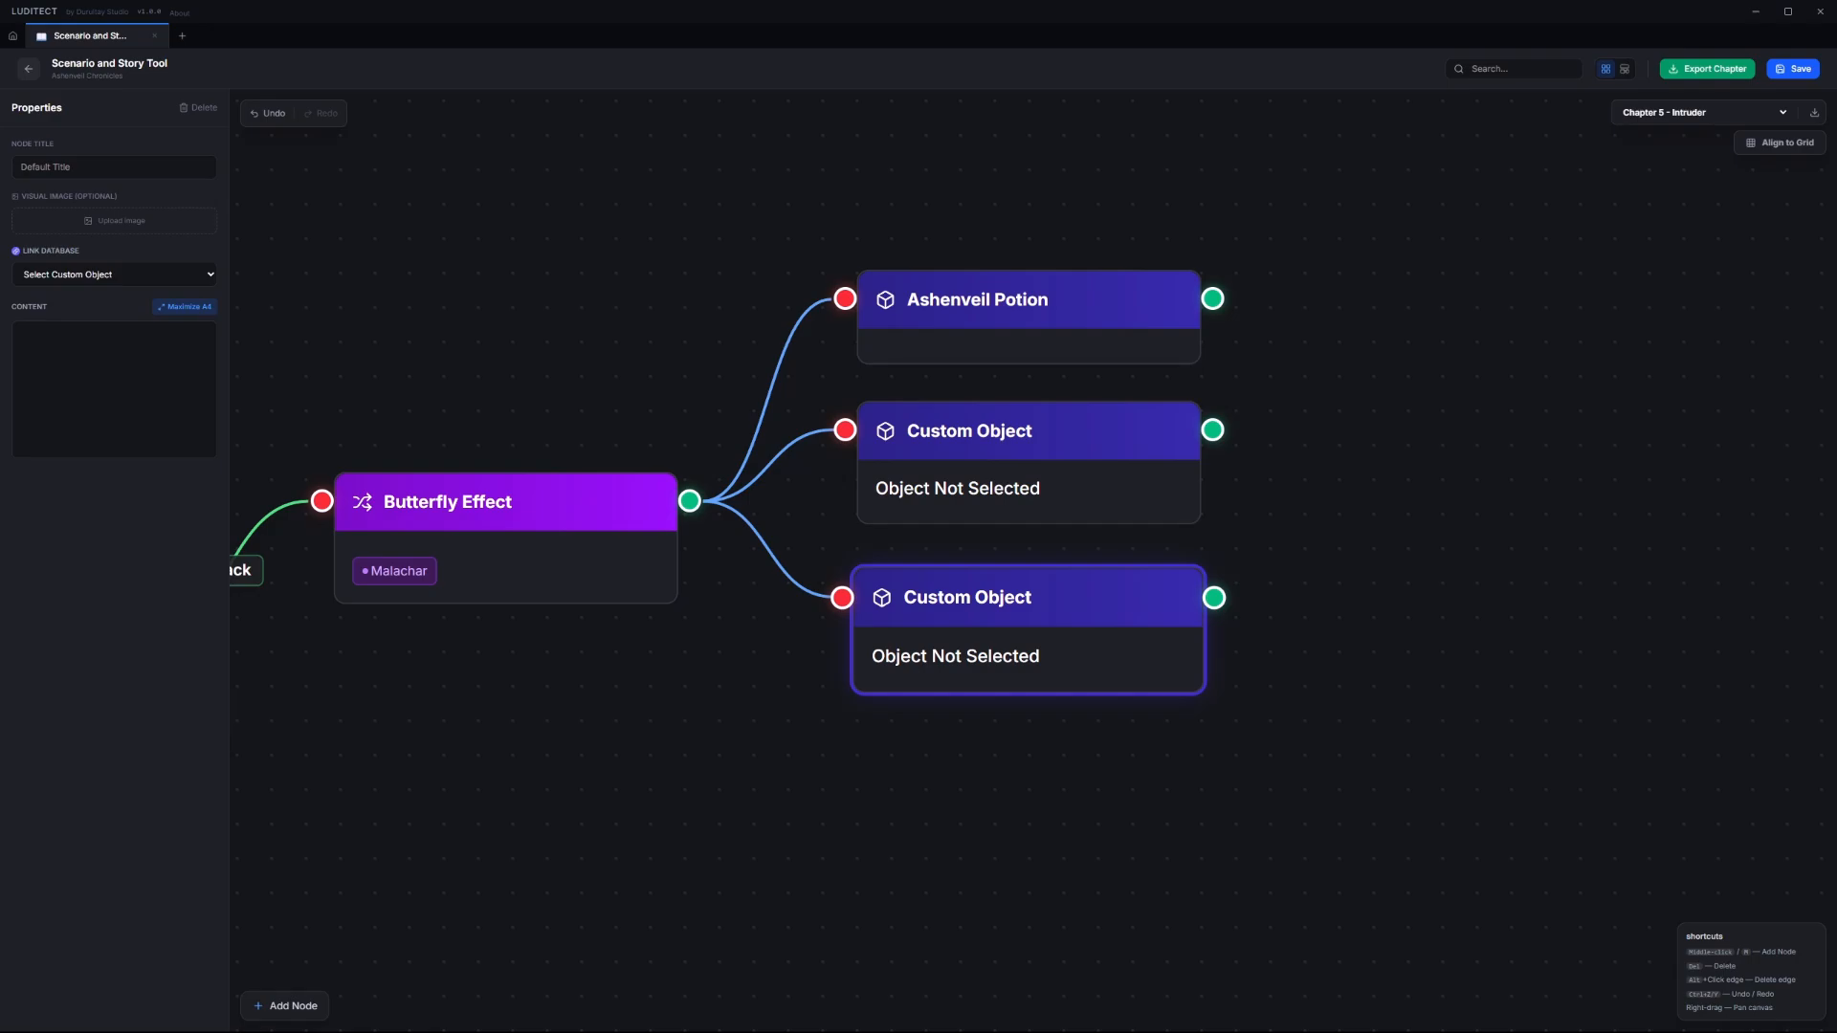
- Add a Comment Block and resize it to enclose all of the chapter's nodes, from the start node to the custom objects
drag(1377, 615, 1002, 622)
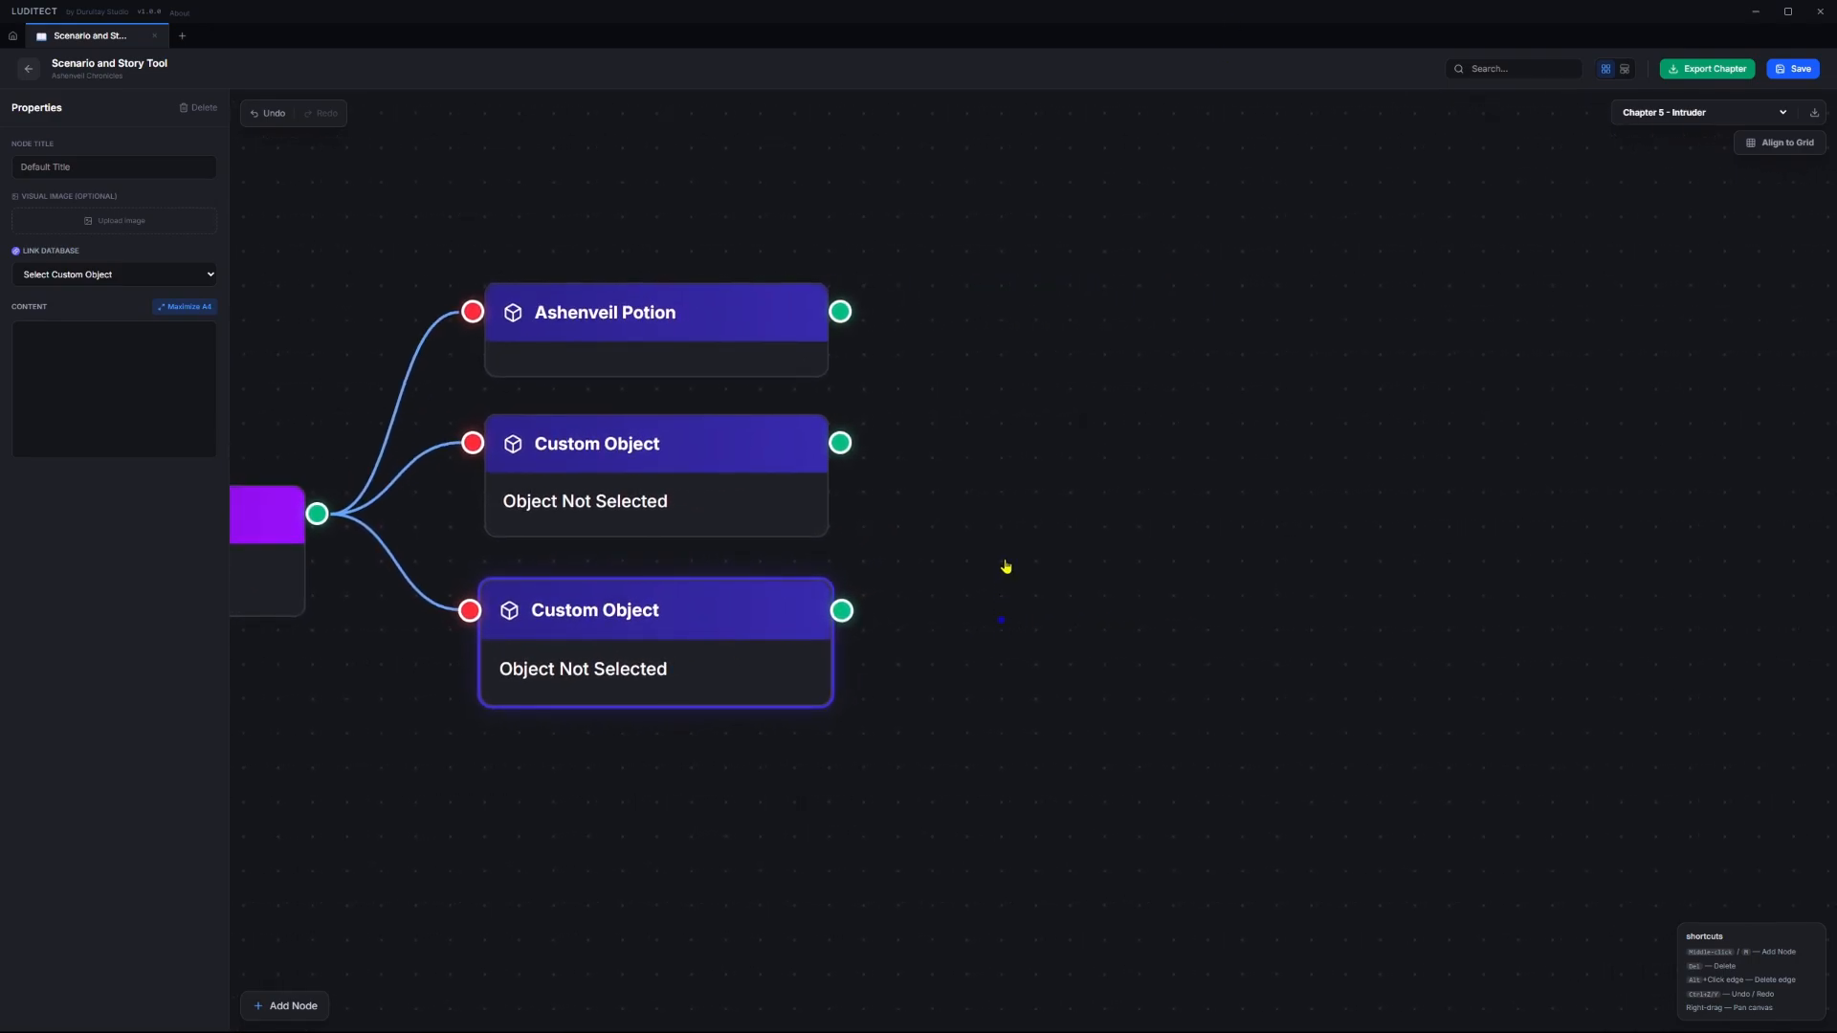
middle_click(1034, 410)
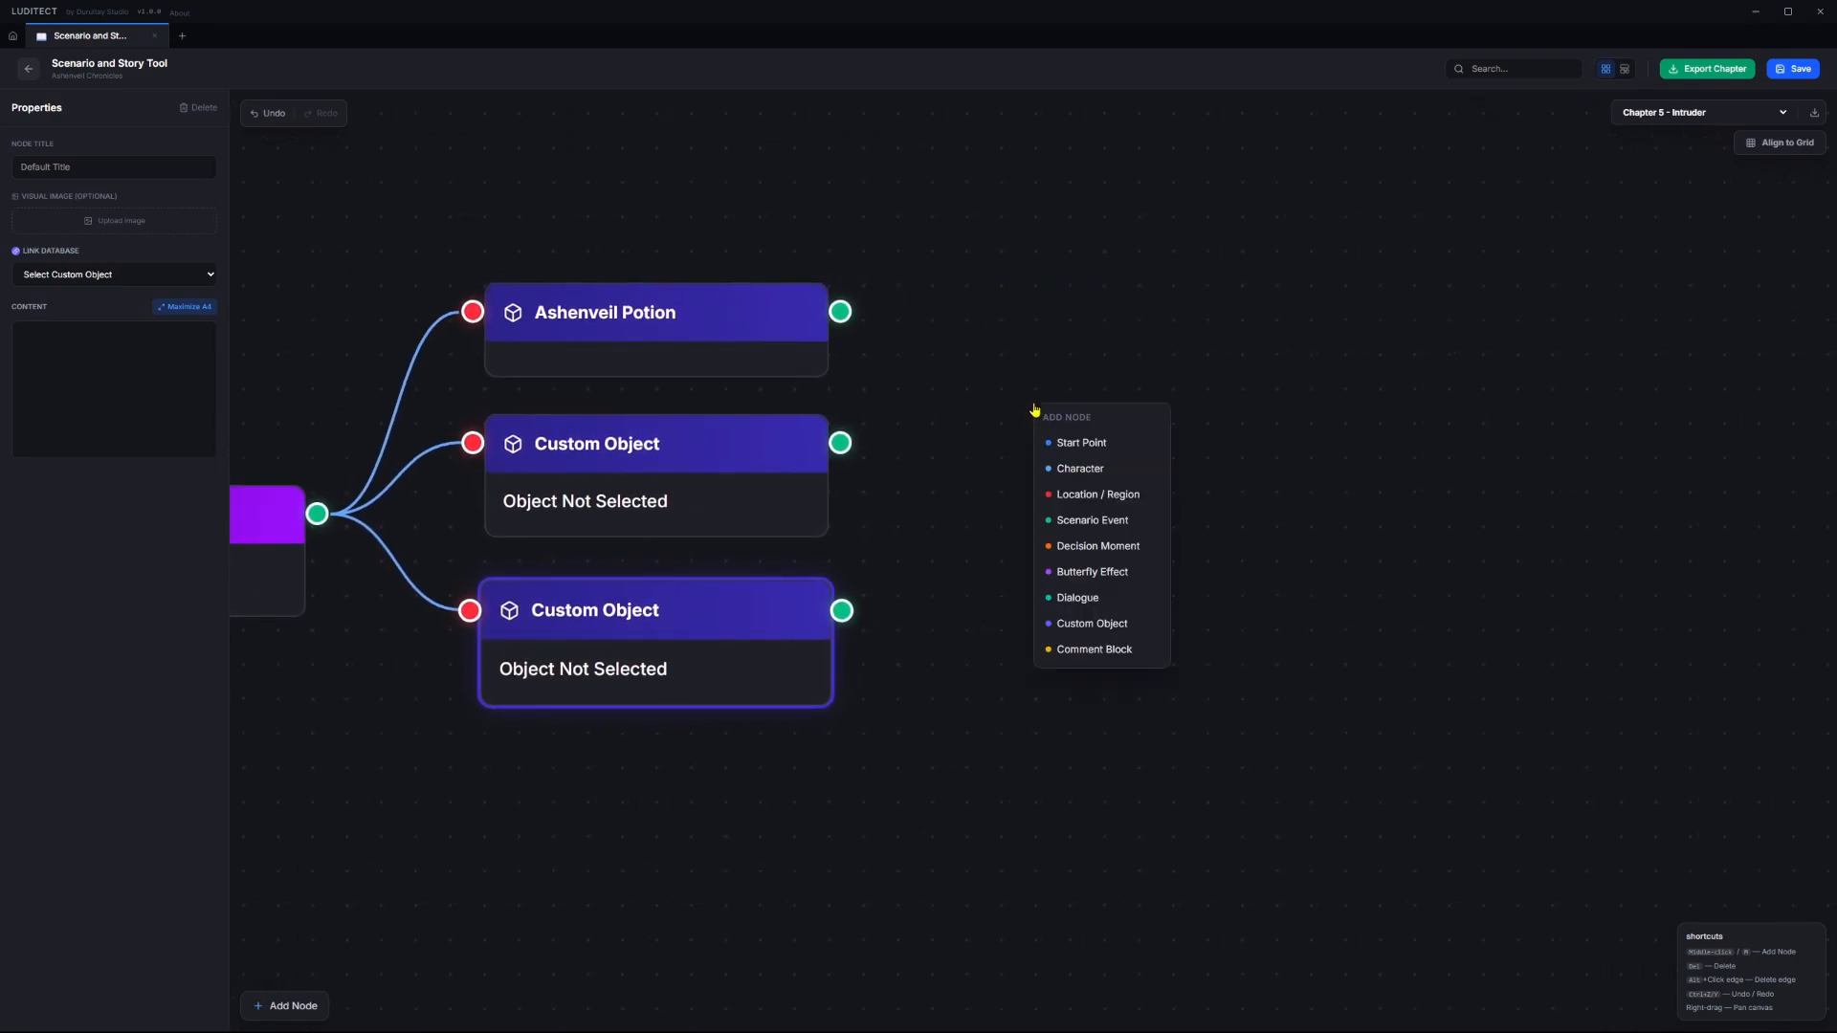
click(1093, 648)
drag(410, 701, 978, 711)
scroll(1037, 685, down, 5)
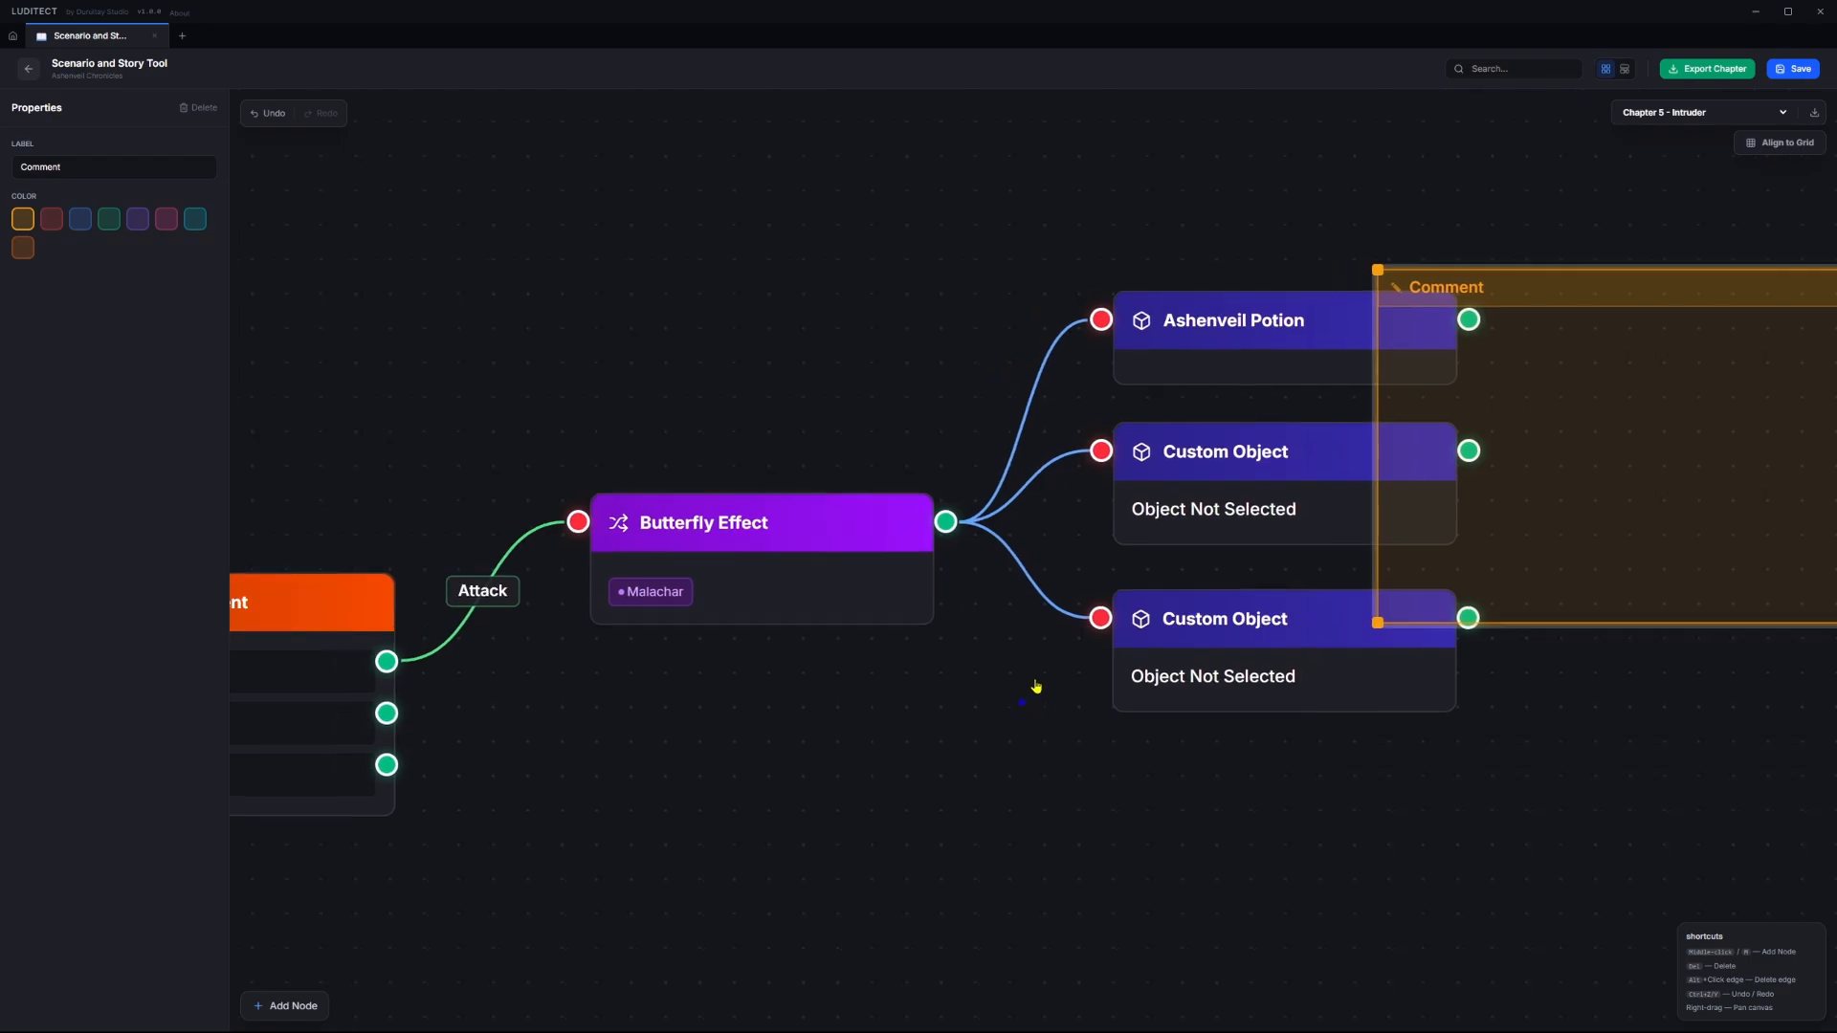
drag(1248, 536, 338, 574)
drag(373, 485, 804, 430)
drag(770, 519, 560, 453)
drag(695, 588, 1665, 762)
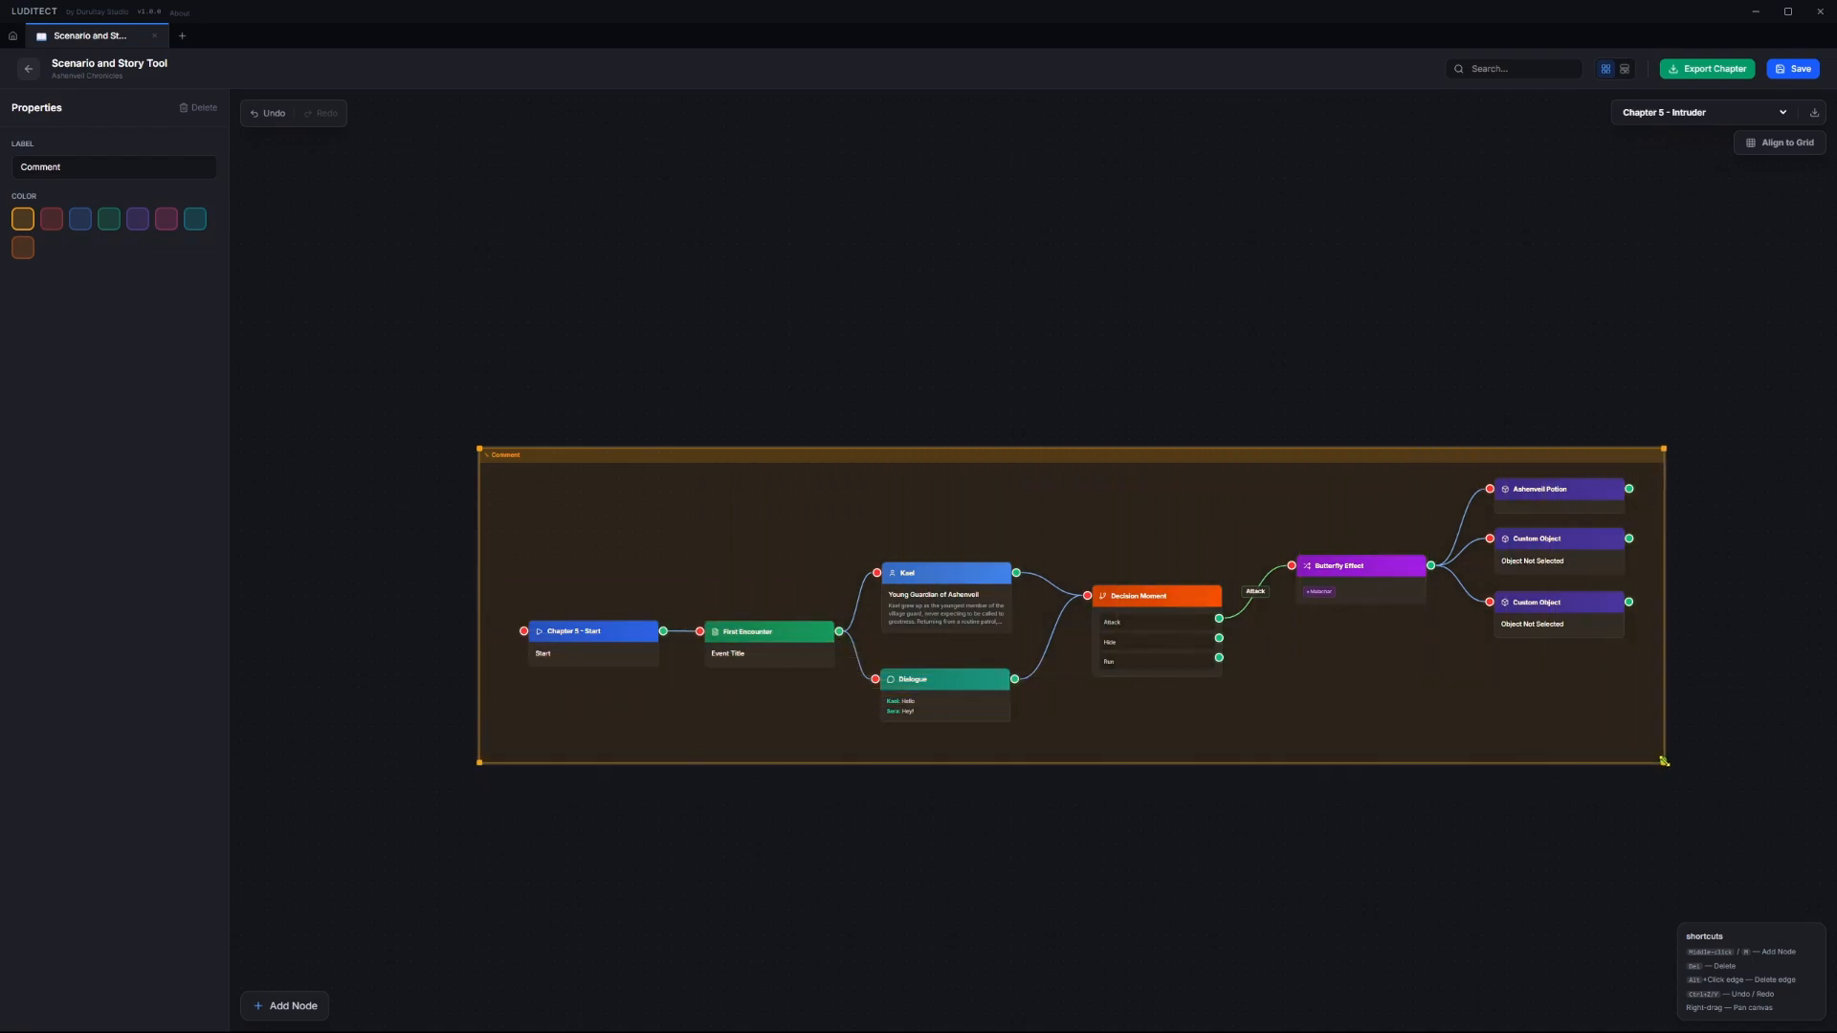
click(1016, 857)
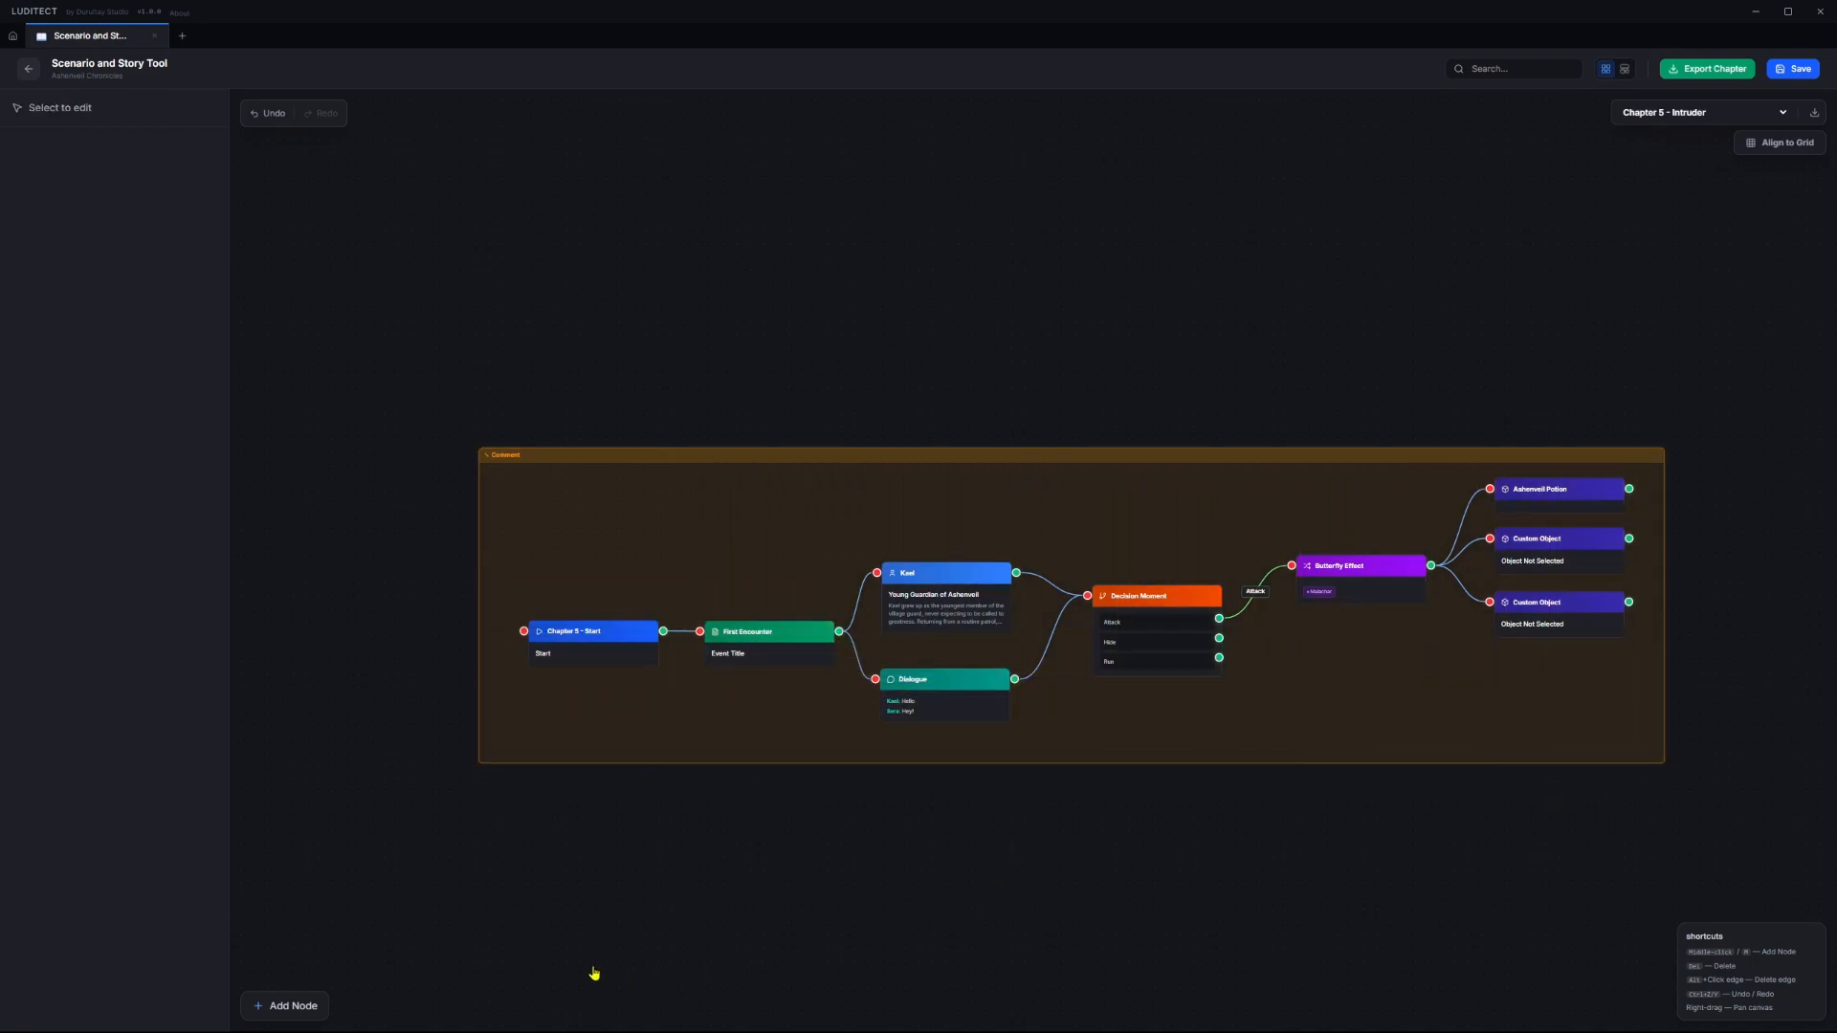